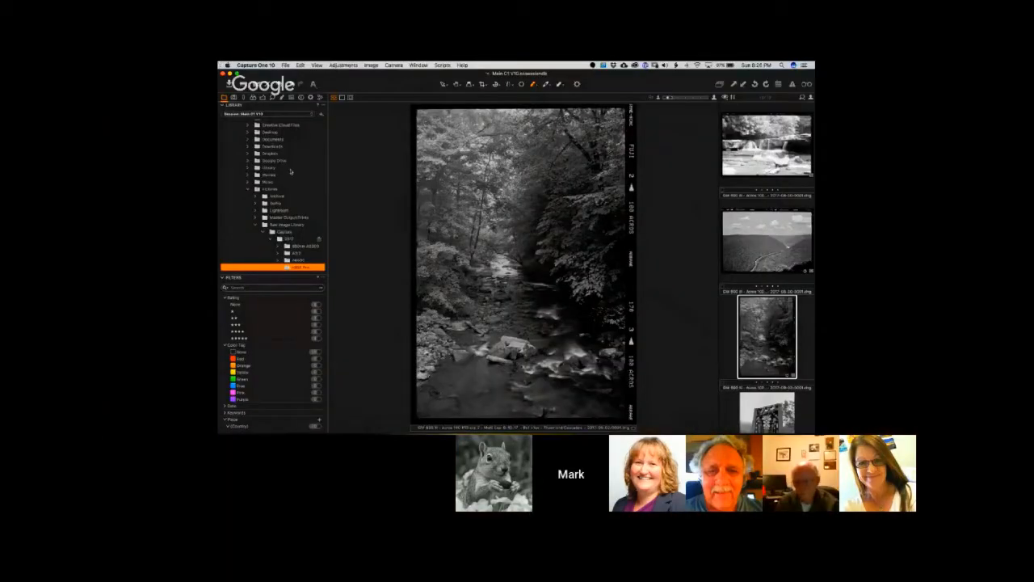
# - Look through the session's folder tree in the library, then open the 2017 capture folder and its first camera subfolder
pyautogui.scroll(5, 291, 172)
pyautogui.scroll(4, 291, 171)
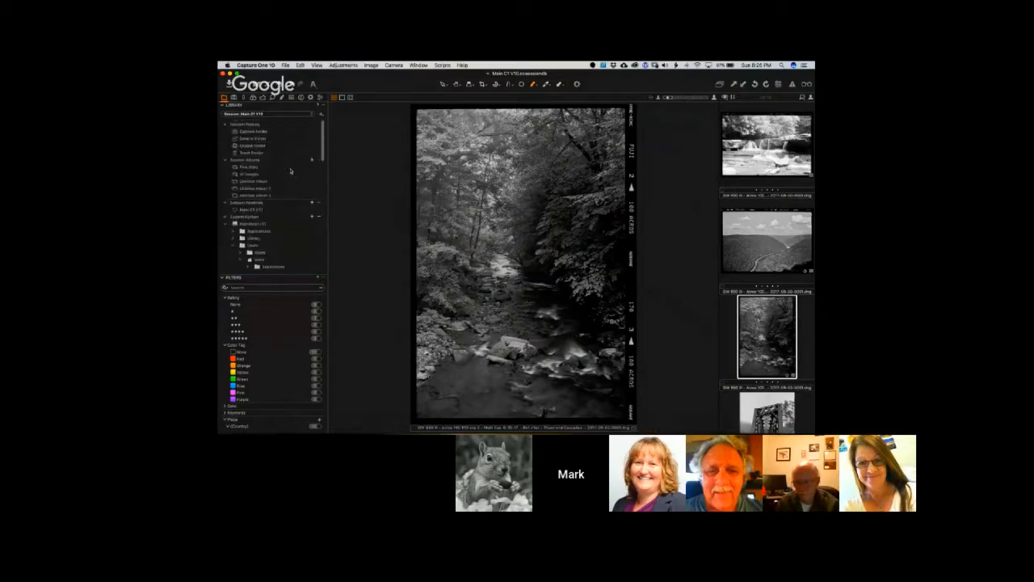
pyautogui.scroll(-5, 291, 171)
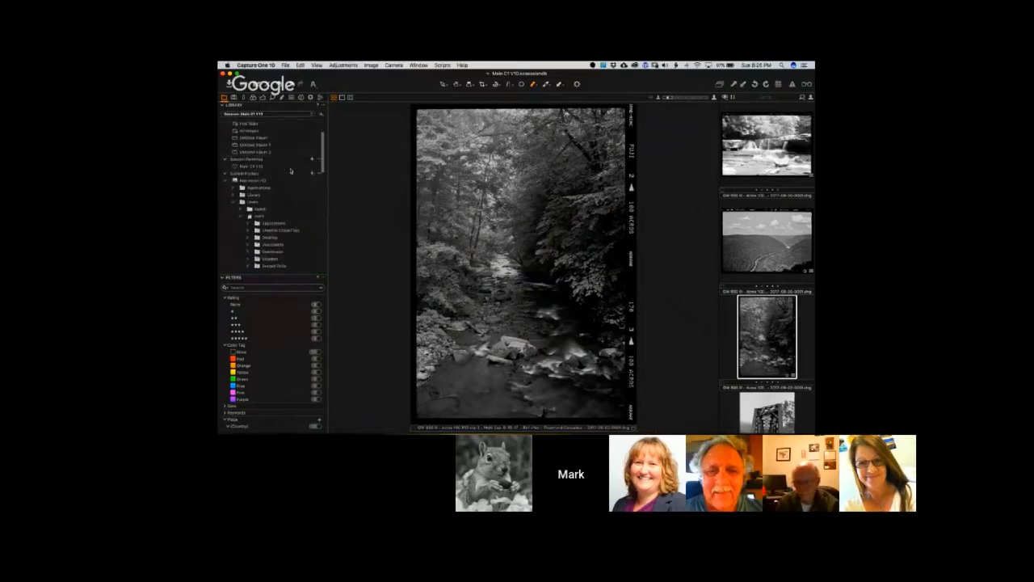
pyautogui.scroll(-5, 291, 171)
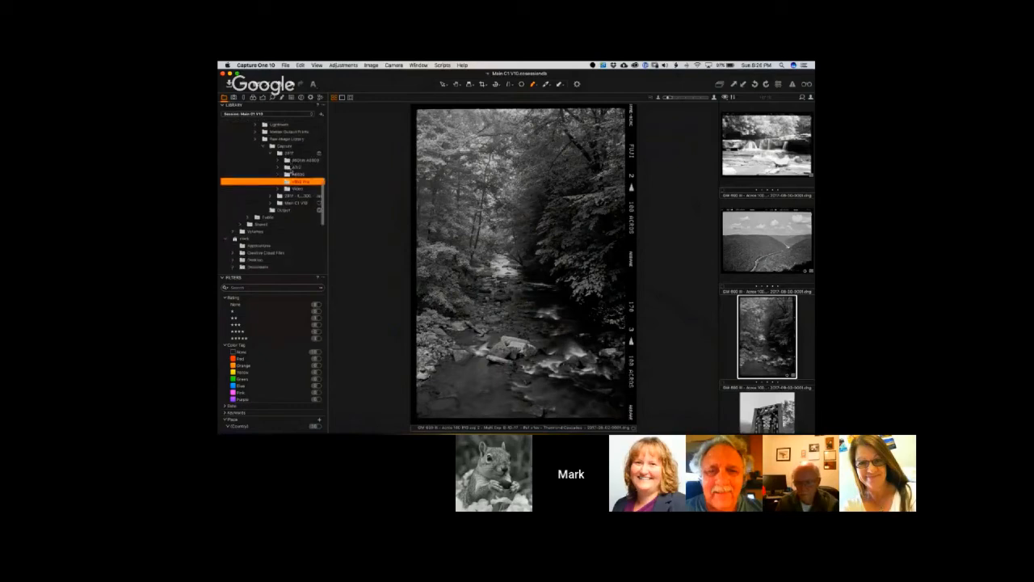
pyautogui.scroll(3, 291, 170)
pyautogui.scroll(-2, 291, 172)
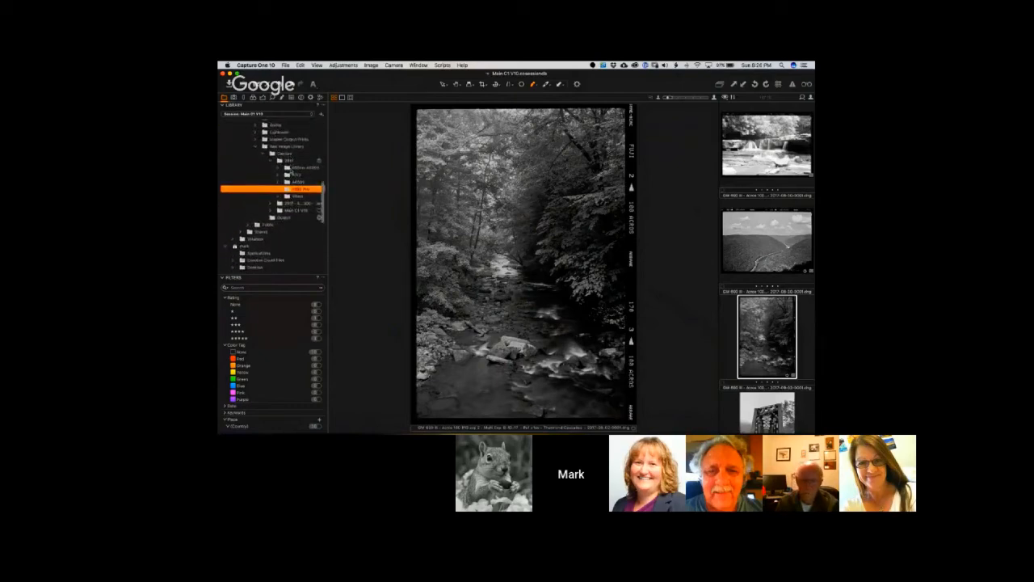
pyautogui.scroll(2, 290, 171)
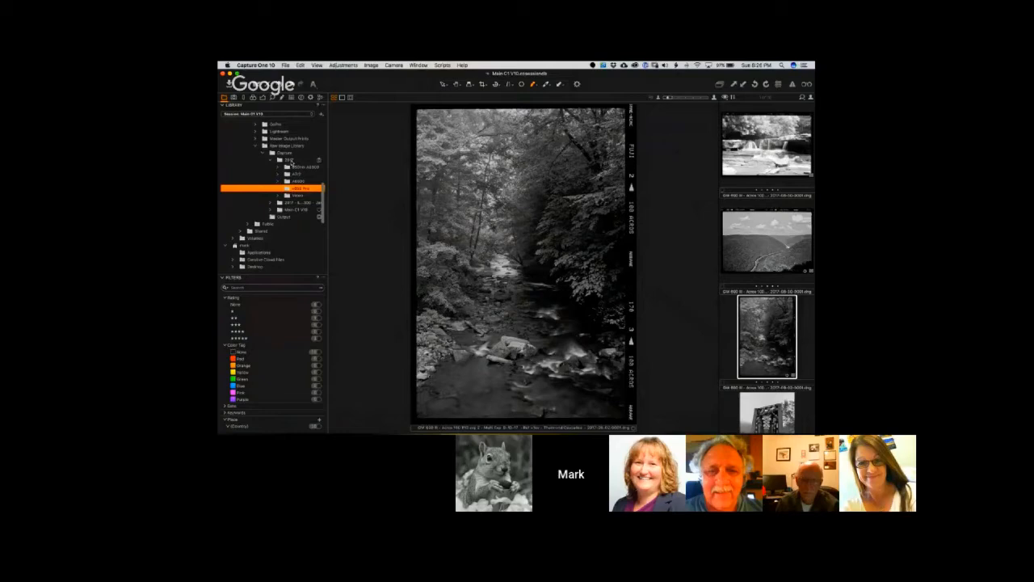
pyautogui.click(291, 160)
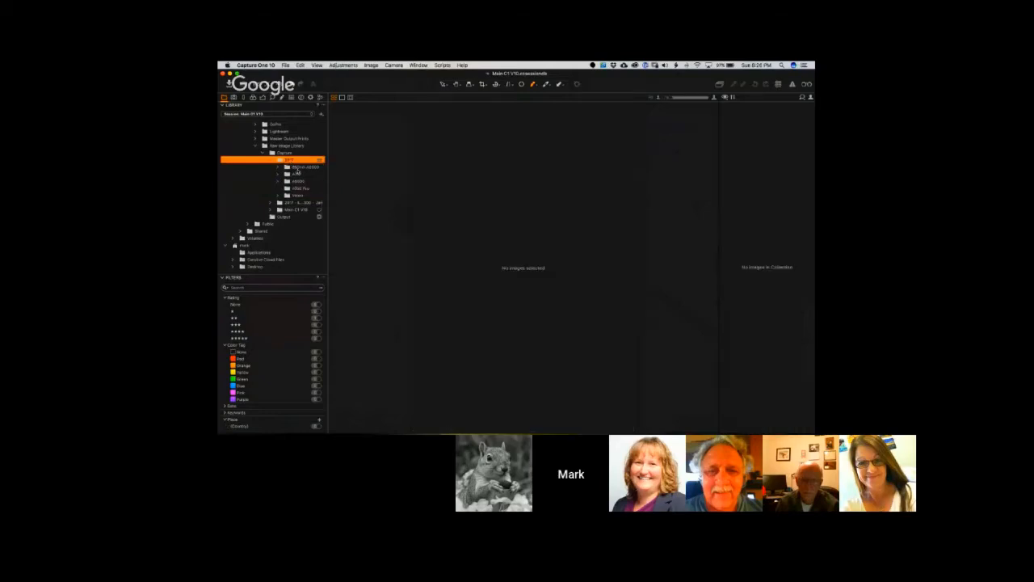
pyautogui.click(298, 167)
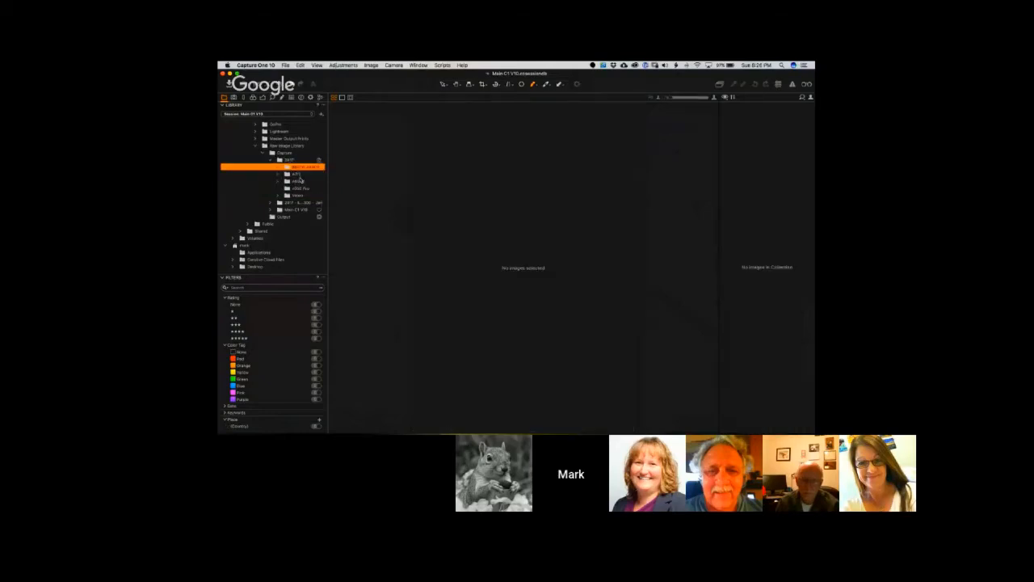
# - Expand the second camera folder inside 2017 and view the images in each of its three month subfolders
pyautogui.click(289, 174)
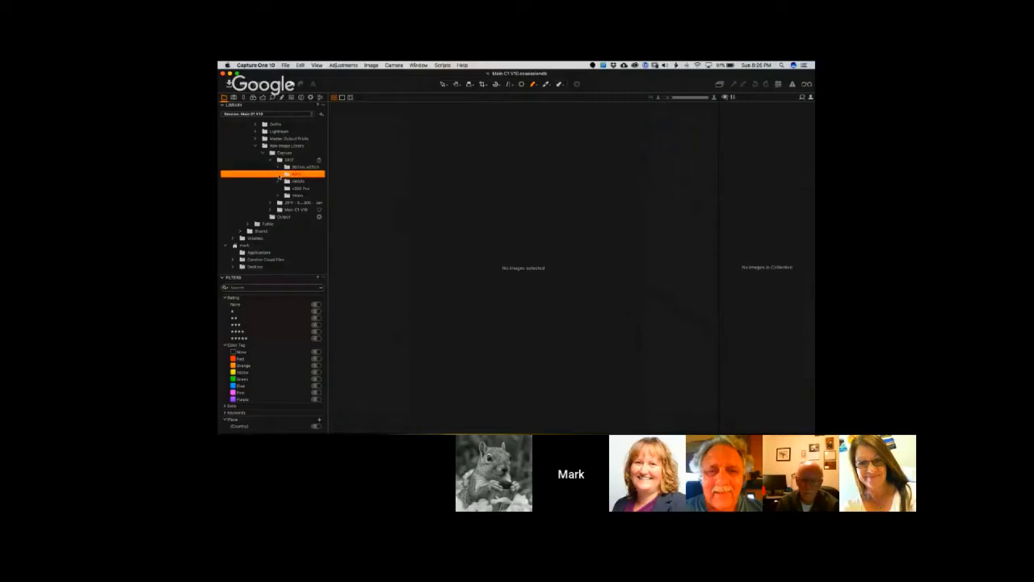
pyautogui.click(278, 174)
pyautogui.click(298, 182)
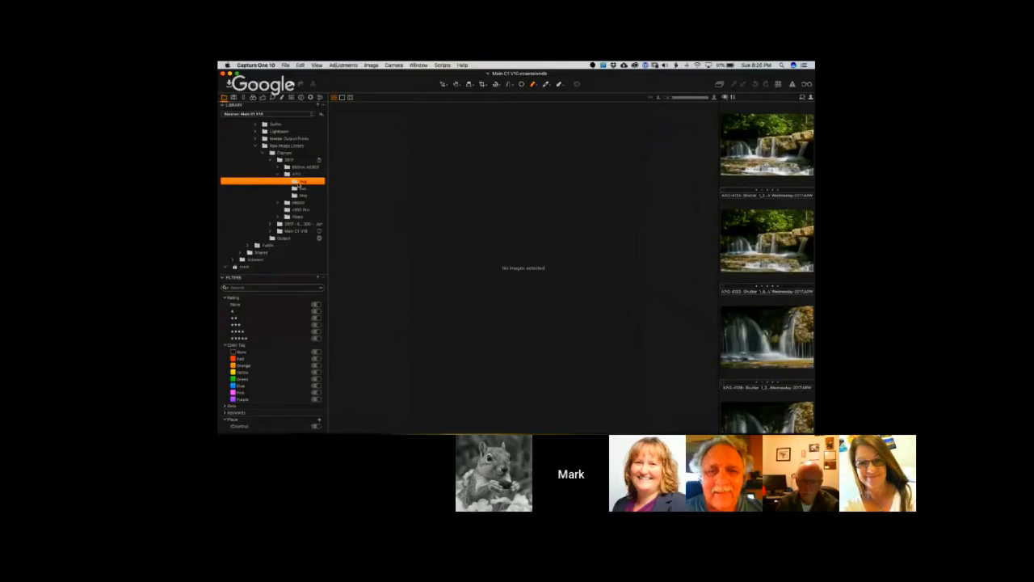
pyautogui.click(299, 188)
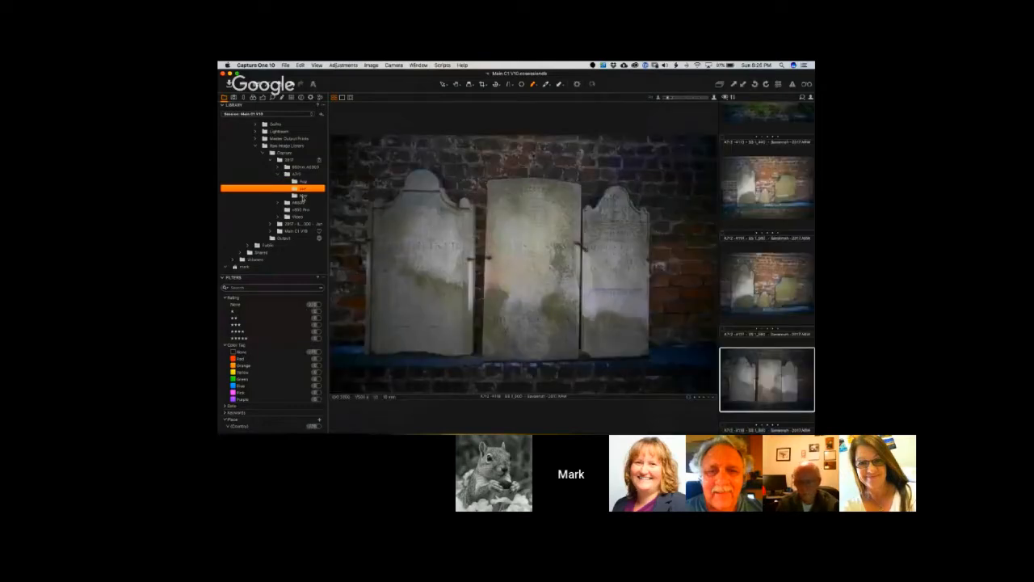
pyautogui.click(301, 196)
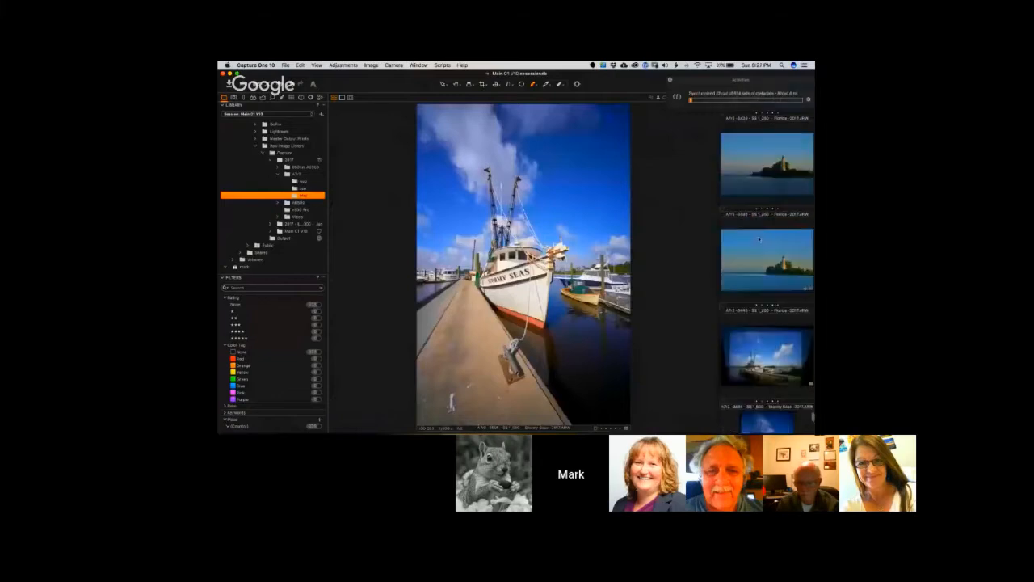
# - Browse the Florida lighthouse photos, viewing the daylight and sunset shots and finishing on the brighter version of the distant lighthouse
pyautogui.click(759, 197)
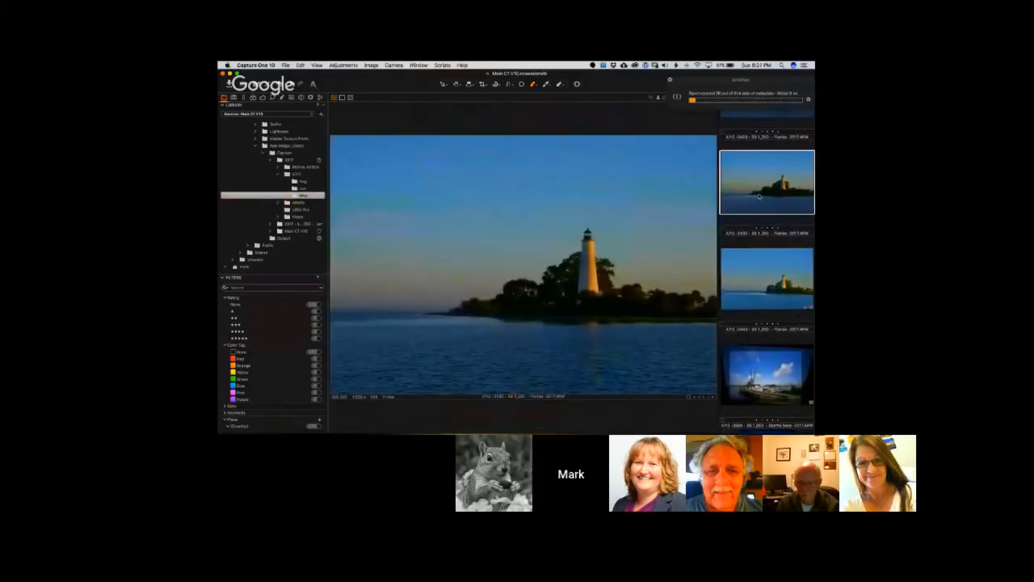
pyautogui.scroll(-2, 759, 196)
pyautogui.scroll(3, 760, 196)
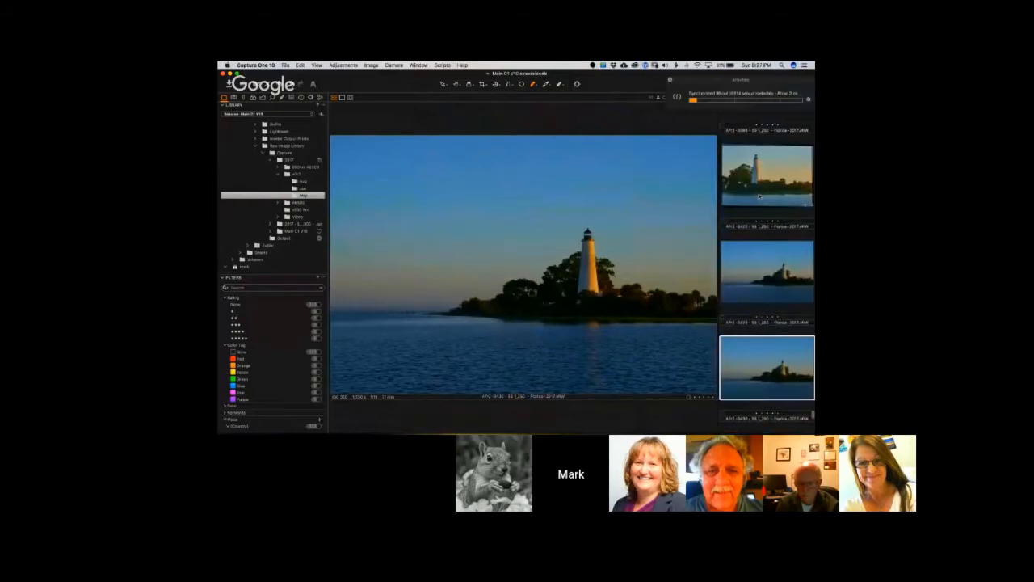
pyautogui.click(760, 196)
pyautogui.scroll(-5, 759, 196)
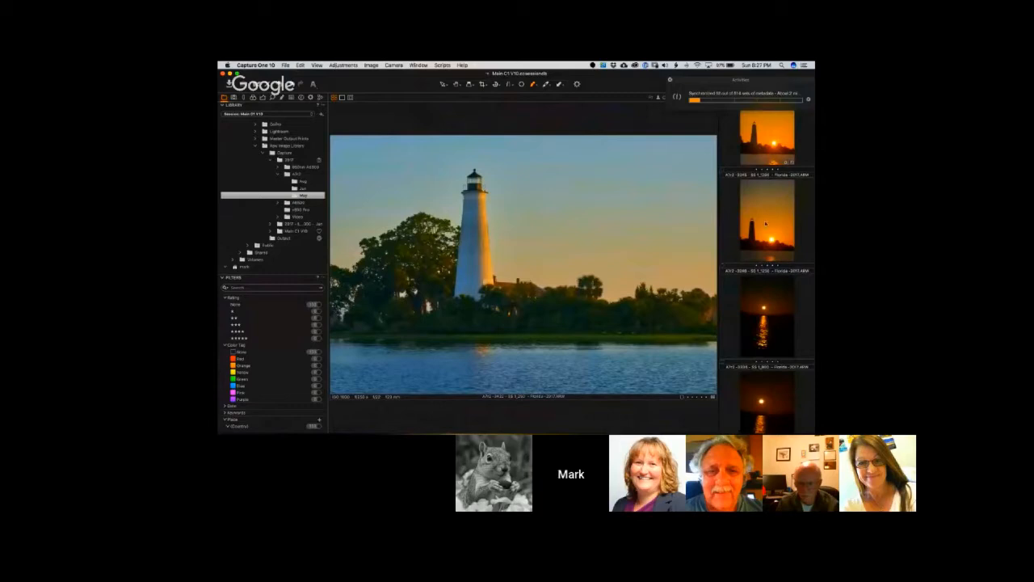
pyautogui.click(766, 223)
pyautogui.scroll(-8, 766, 224)
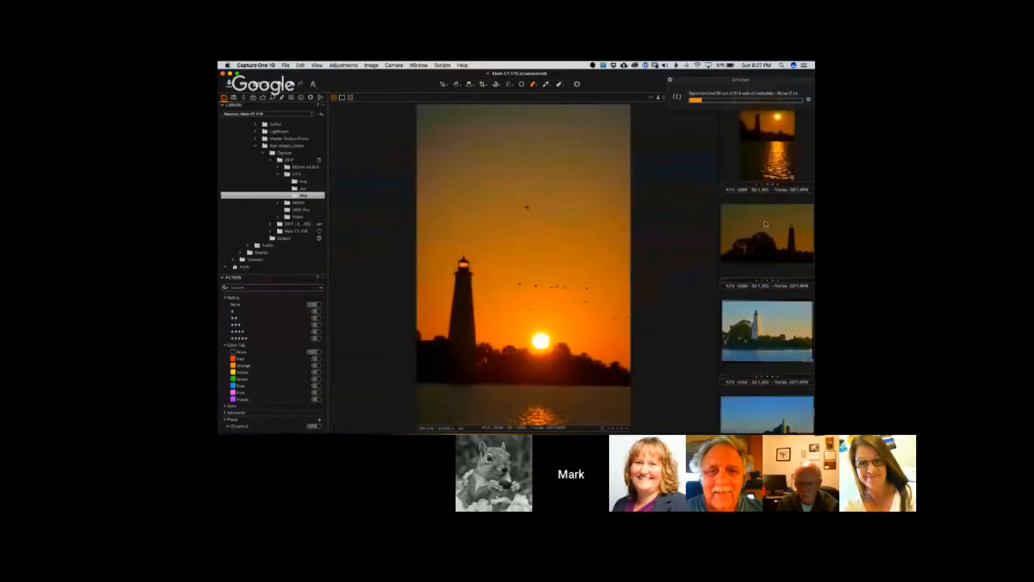
pyautogui.scroll(-3, 766, 224)
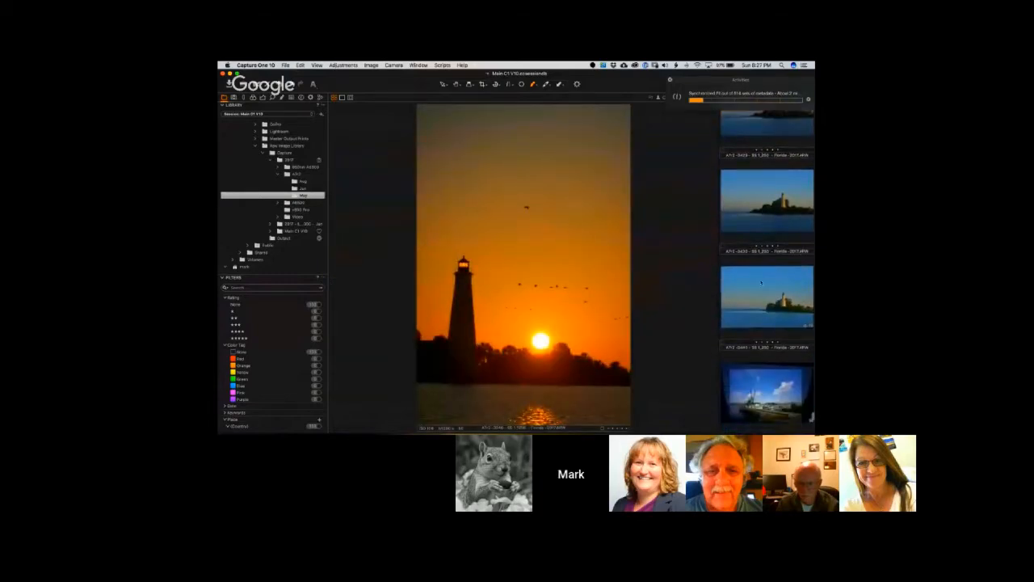
pyautogui.click(761, 285)
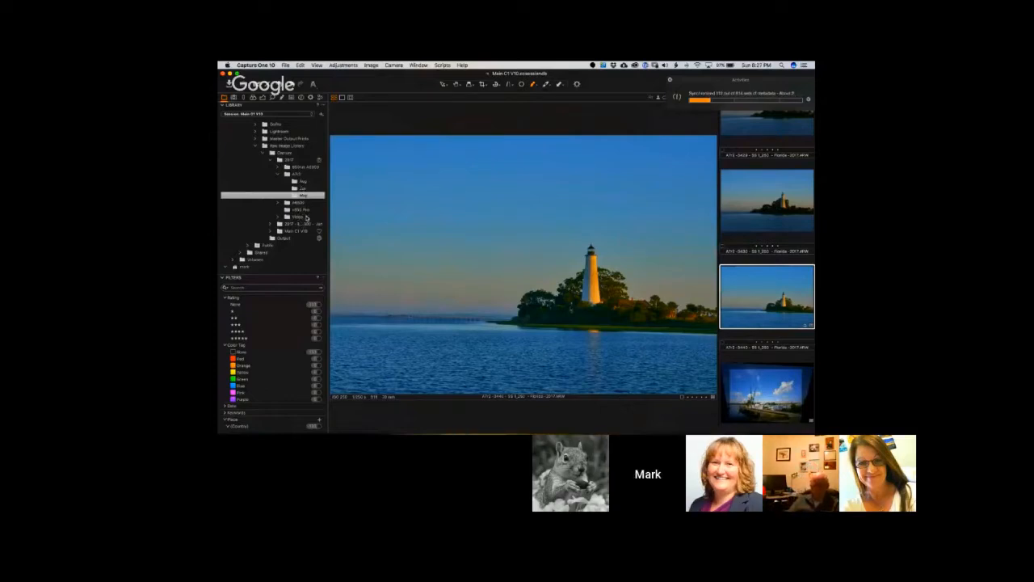
# - Open the stream photo from the V850 Pro folder and raise its lens distortion correction to about 42%
pyautogui.click(302, 210)
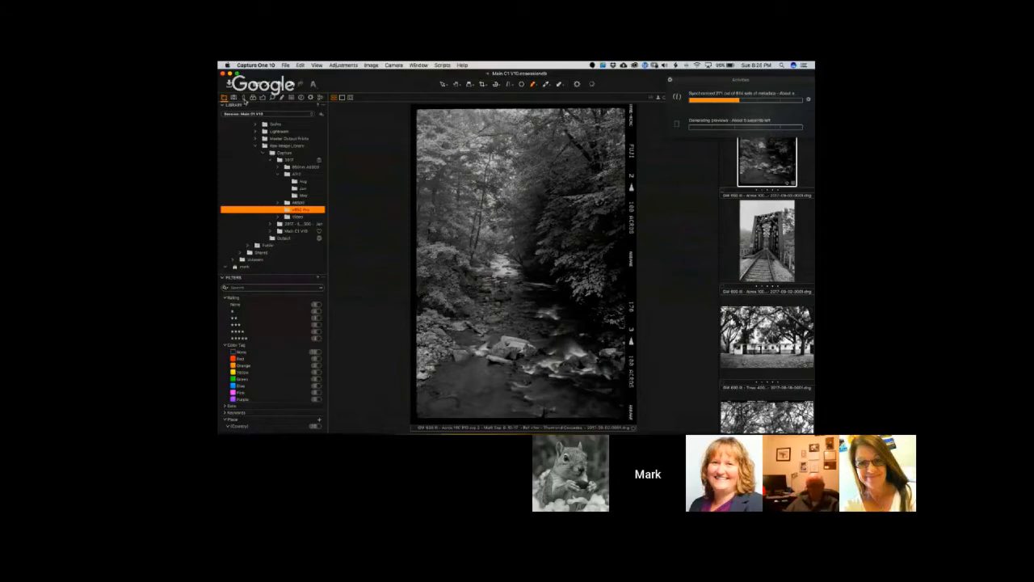
pyautogui.click(244, 97)
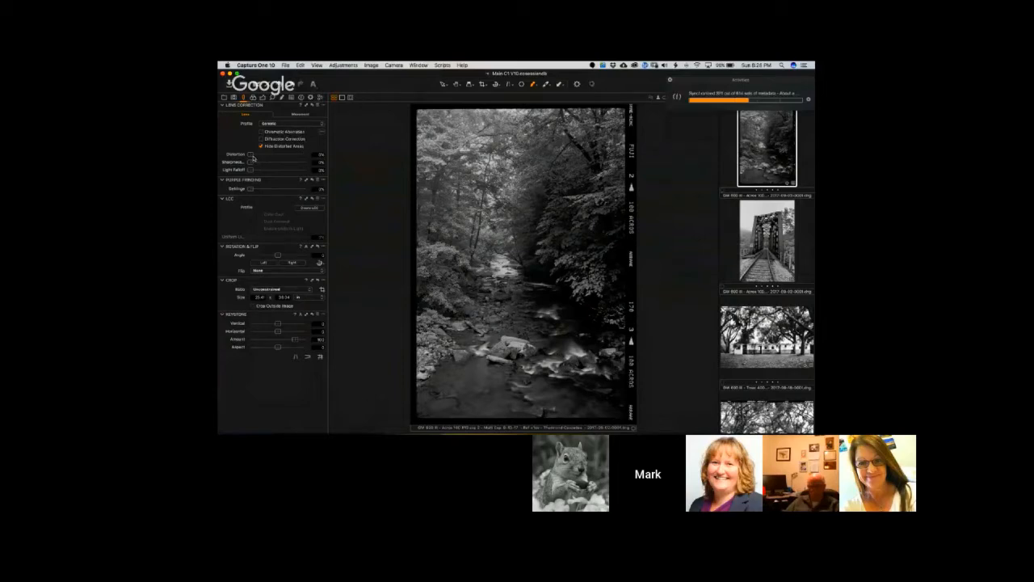
pyautogui.moveTo(251, 158); pyautogui.dragTo(269, 165)
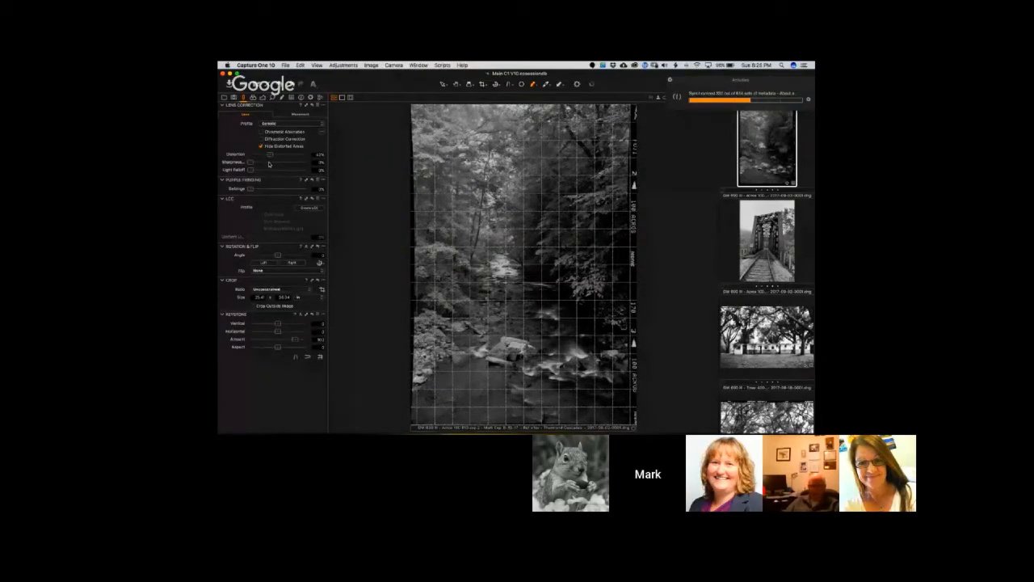
# - Set the stream photo's exposure to about -0.74, fine-tune its contrast and brightness, and lift the shadows slightly
pyautogui.click(253, 97)
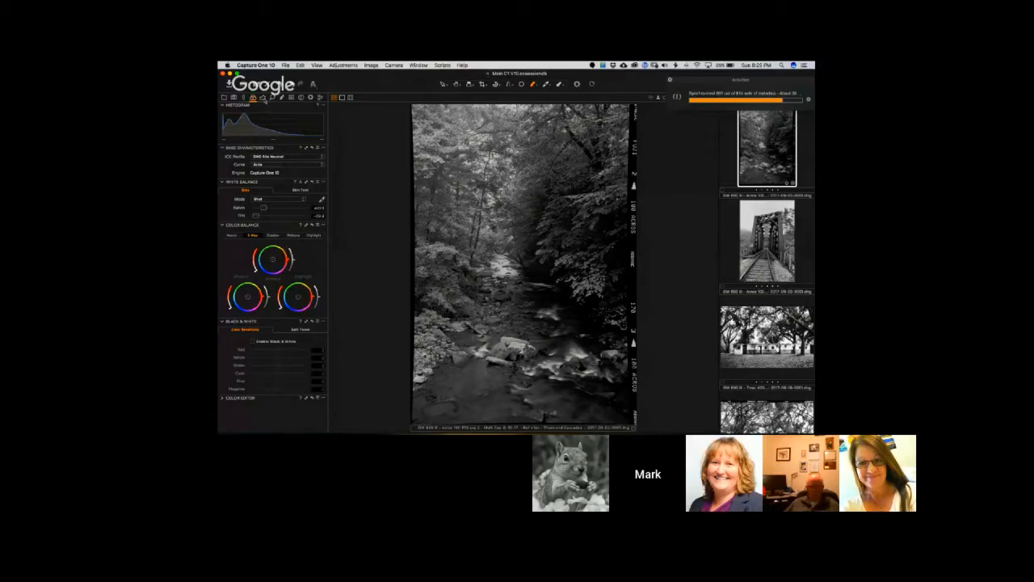
pyautogui.click(263, 97)
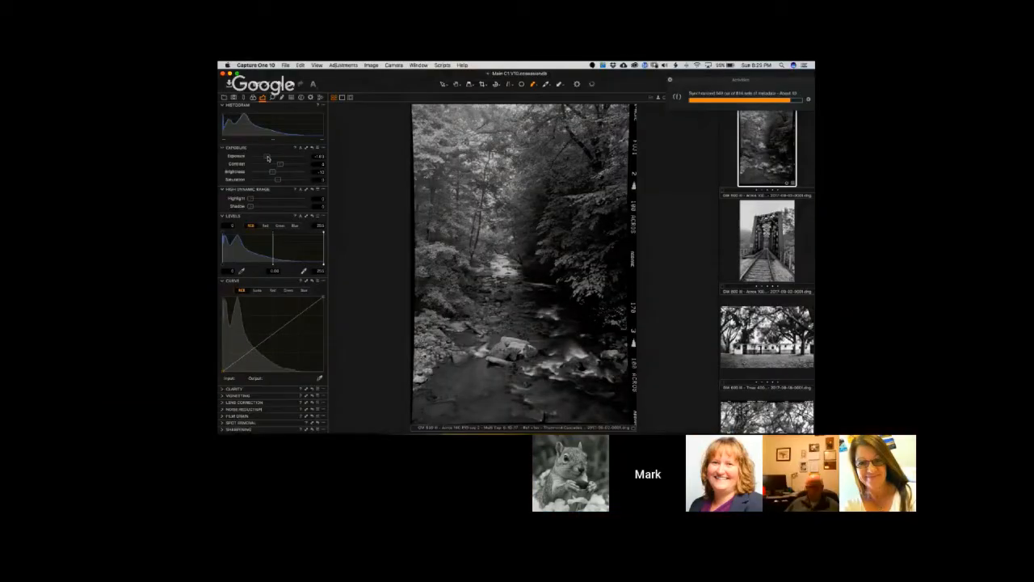
pyautogui.moveTo(268, 158)
pyautogui.mouseDown()
pyautogui.moveTo(294, 168)
pyautogui.moveTo(272, 176)
pyautogui.mouseUp()
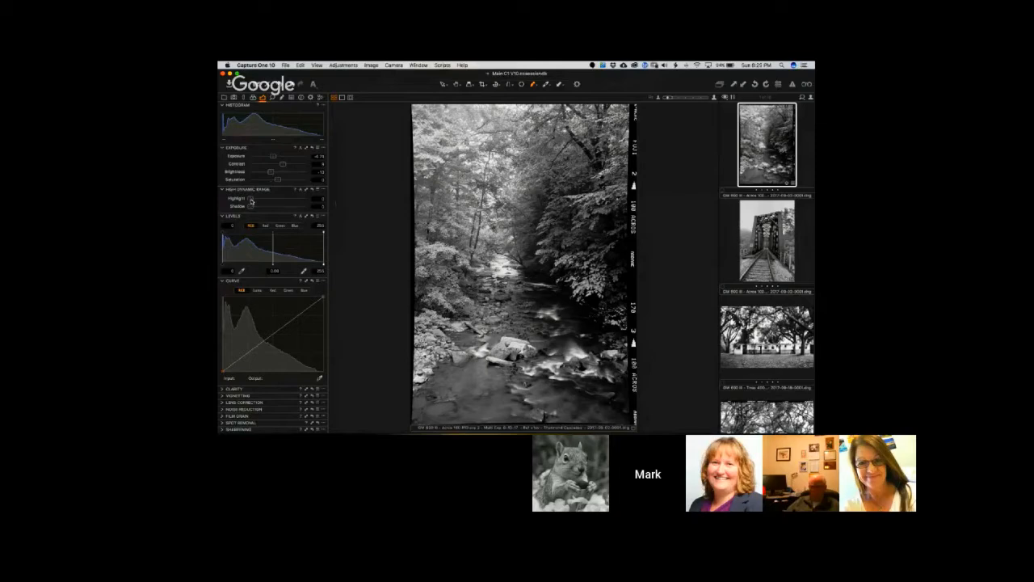
pyautogui.moveTo(252, 200)
pyautogui.mouseDown()
pyautogui.moveTo(343, 208)
pyautogui.moveTo(235, 205)
pyautogui.mouseUp()
pyautogui.moveTo(250, 200)
pyautogui.mouseDown()
pyautogui.moveTo(317, 206)
pyautogui.moveTo(249, 206)
pyautogui.moveTo(274, 208)
pyautogui.moveTo(256, 212)
pyautogui.mouseUp()
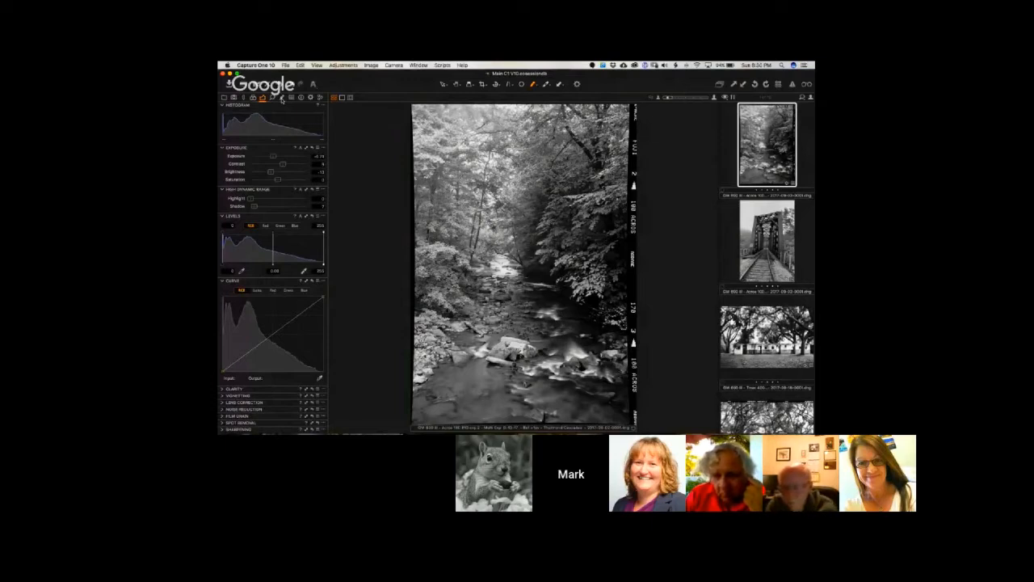
# - Review the local adjustment tools, including the Color Editor, and add a new adjustment layer named Lighten
pyautogui.click(281, 98)
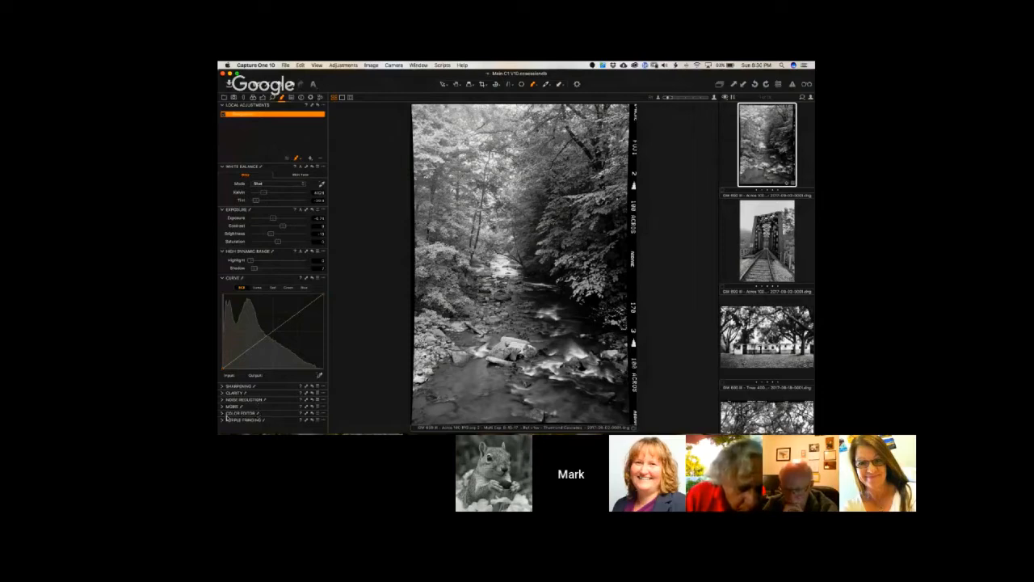
pyautogui.click(223, 413)
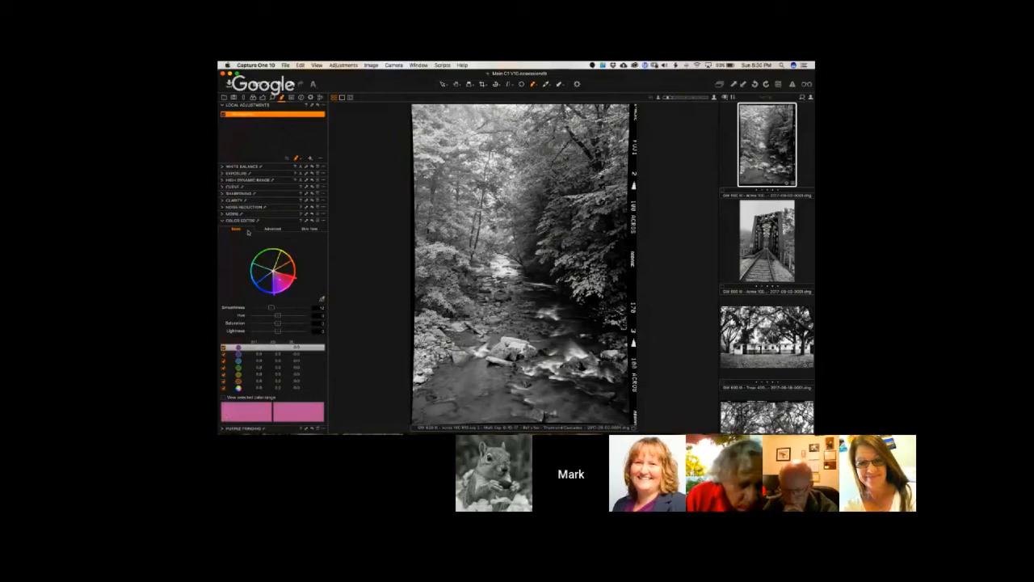
pyautogui.click(223, 221)
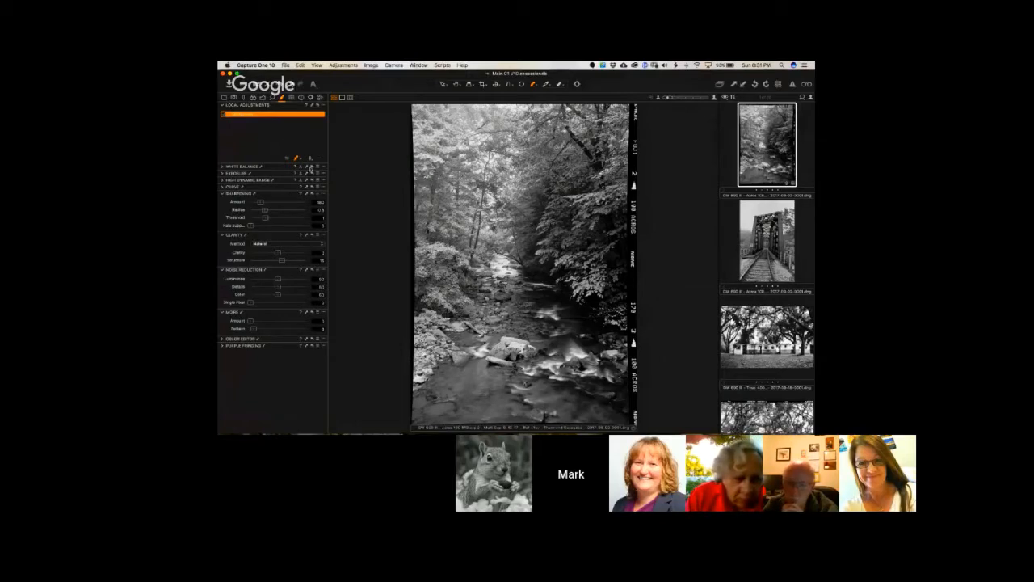
pyautogui.click(311, 159)
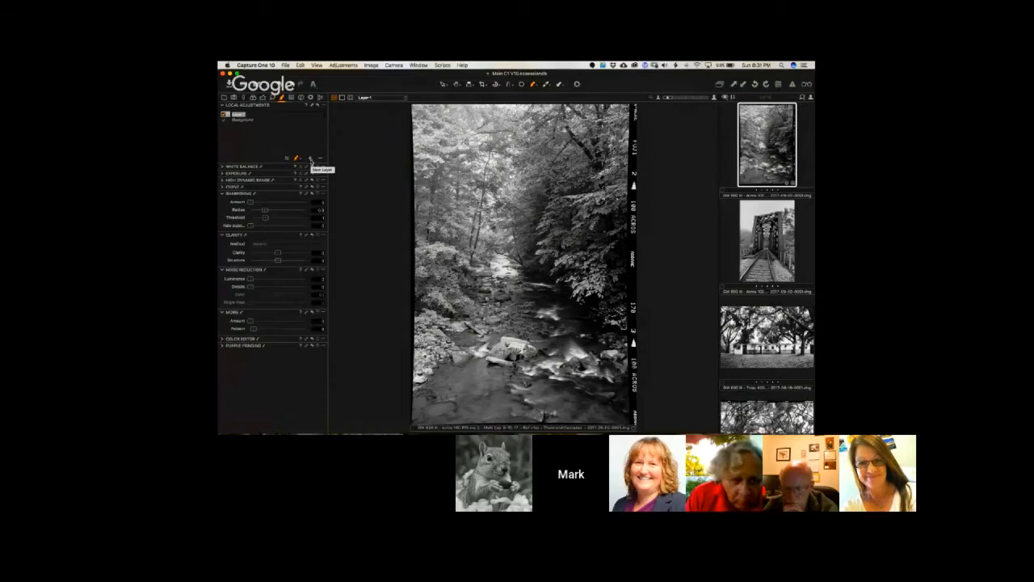
pyautogui.write('S')
pyautogui.write('ighter')
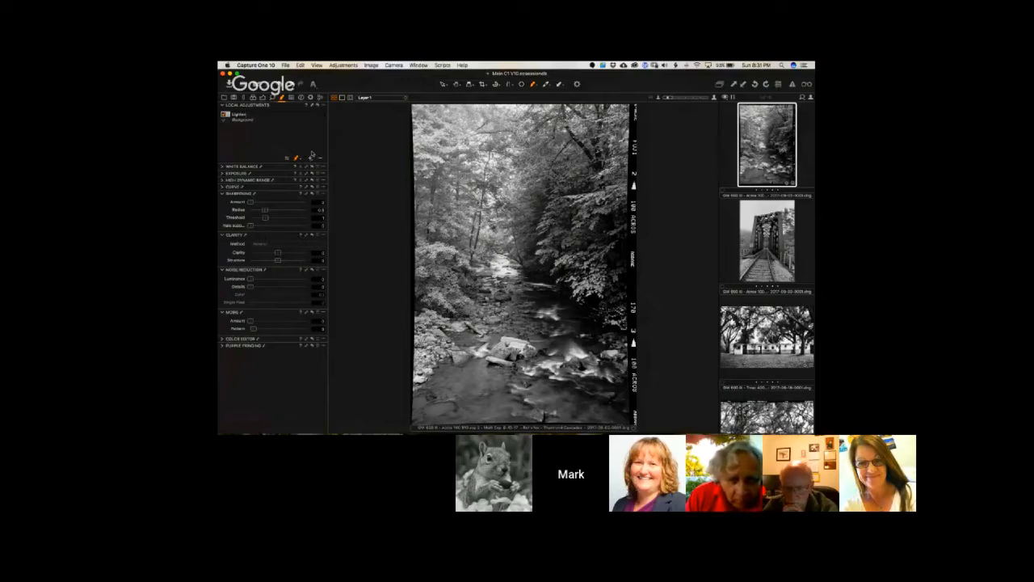
pyautogui.press('Return')
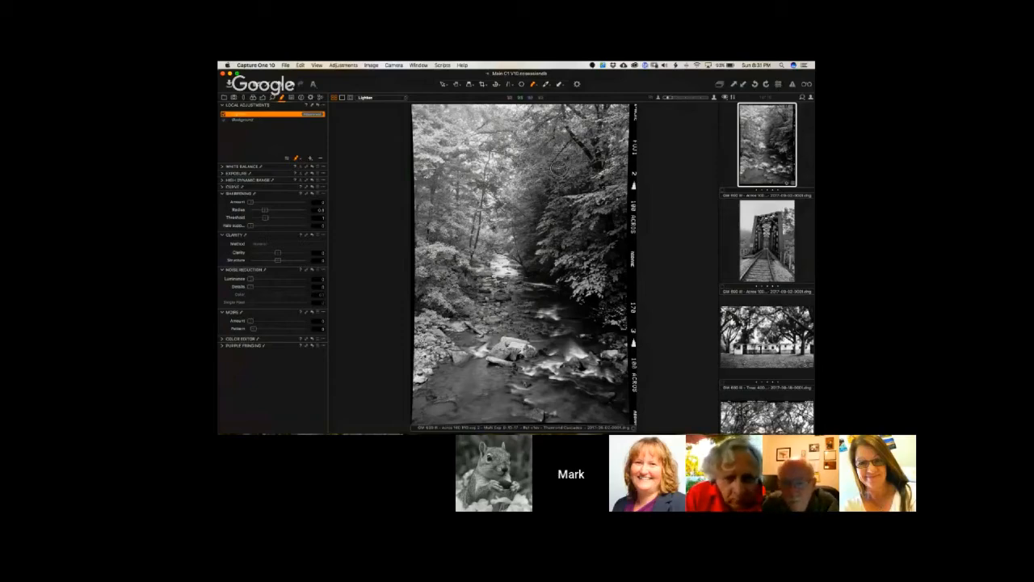
# - Inspect the foliage in the stream photo up close and delete the Lighten adjustment layer
pyautogui.scroll(5, 558, 168)
pyautogui.scroll(-5, 559, 168)
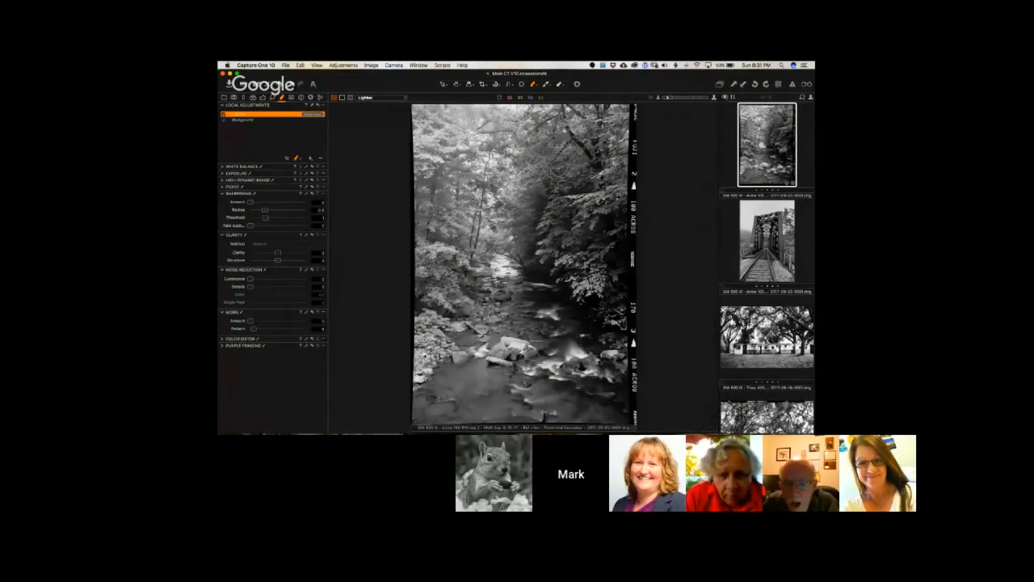
pyautogui.scroll(2, 558, 168)
pyautogui.scroll(-2, 559, 167)
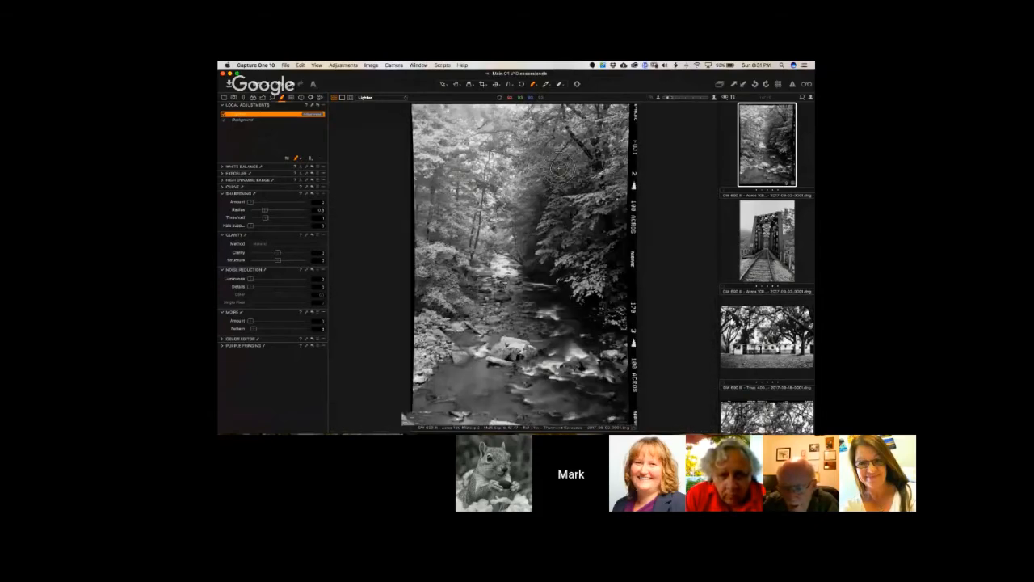
pyautogui.scroll(4, 558, 168)
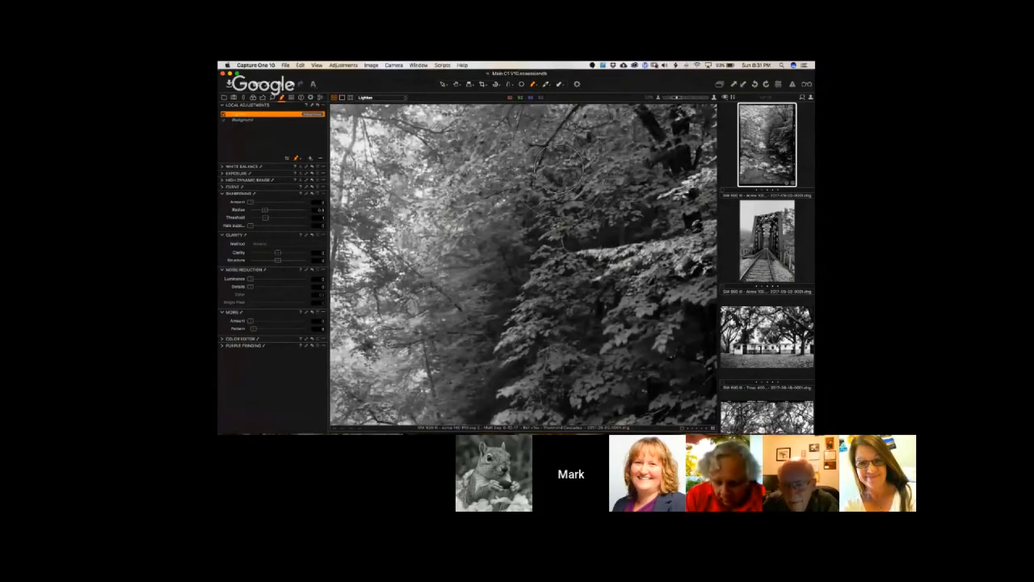
pyautogui.scroll(-3, 560, 168)
pyautogui.scroll(-2, 559, 170)
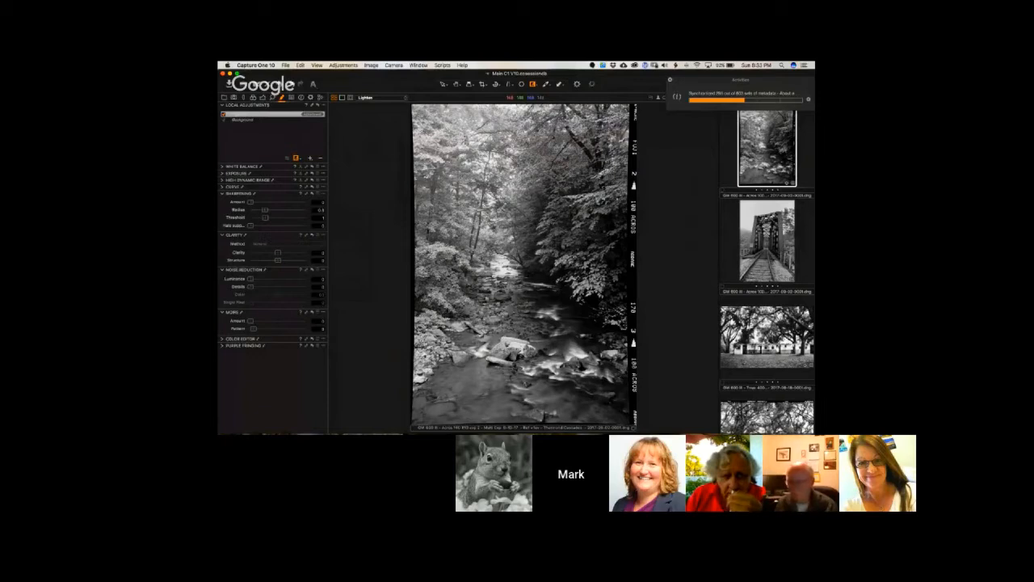
pyautogui.click(320, 158)
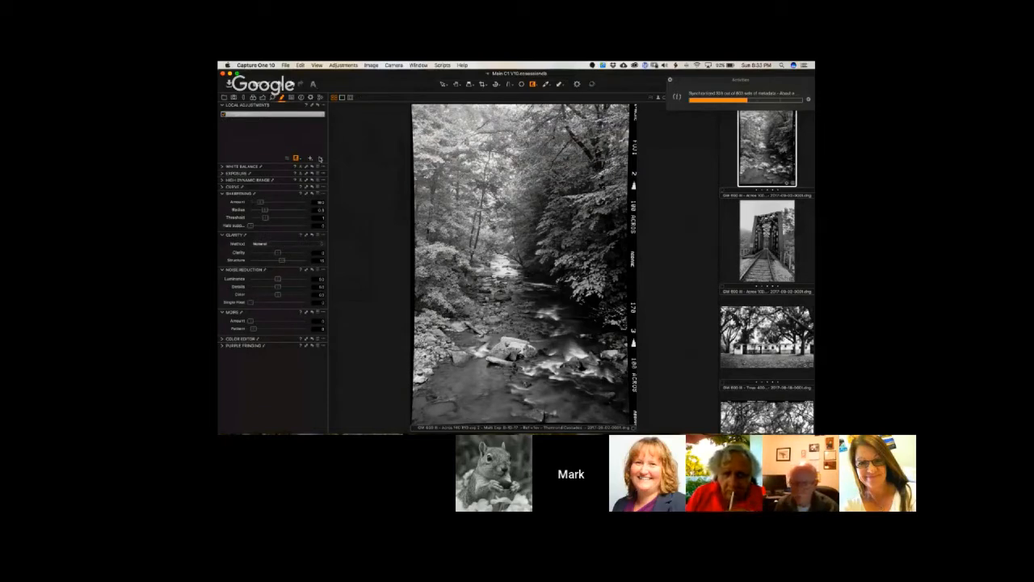
# - Add a new local adjustment layer named lighten to the stream photo
pyautogui.click(310, 159)
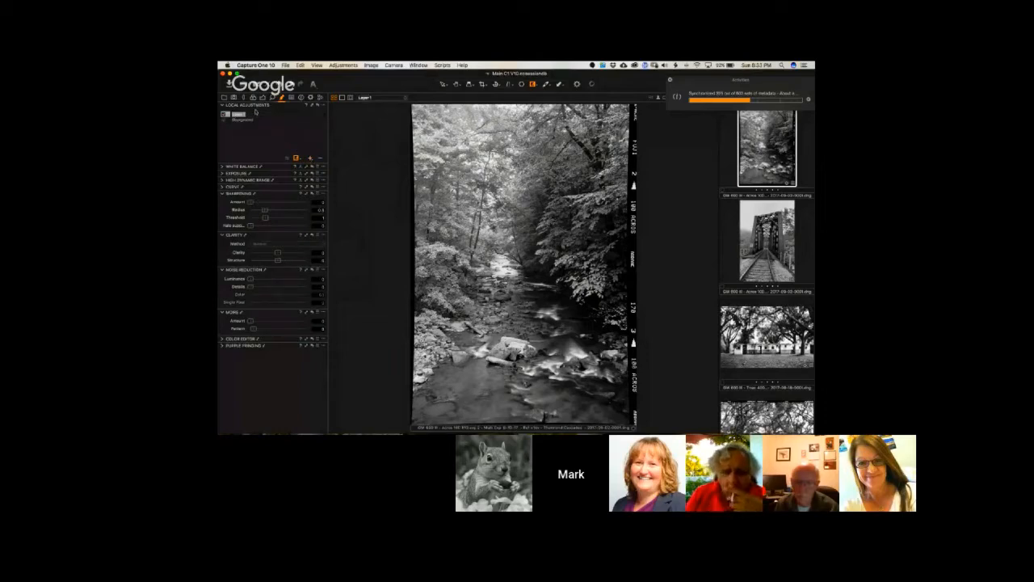
pyautogui.write('l')
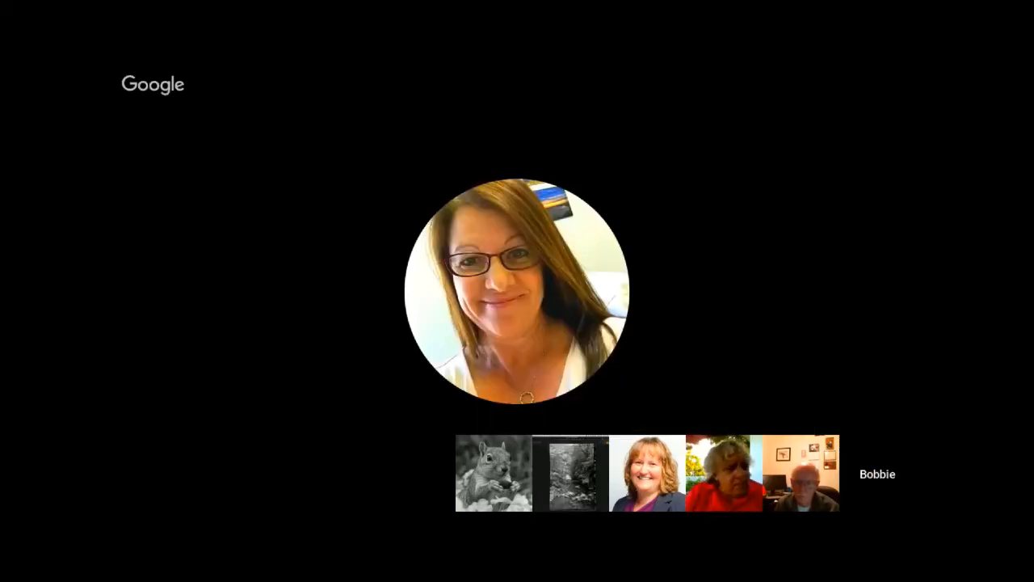
pyautogui.write('ighter')
pyautogui.press('Return')
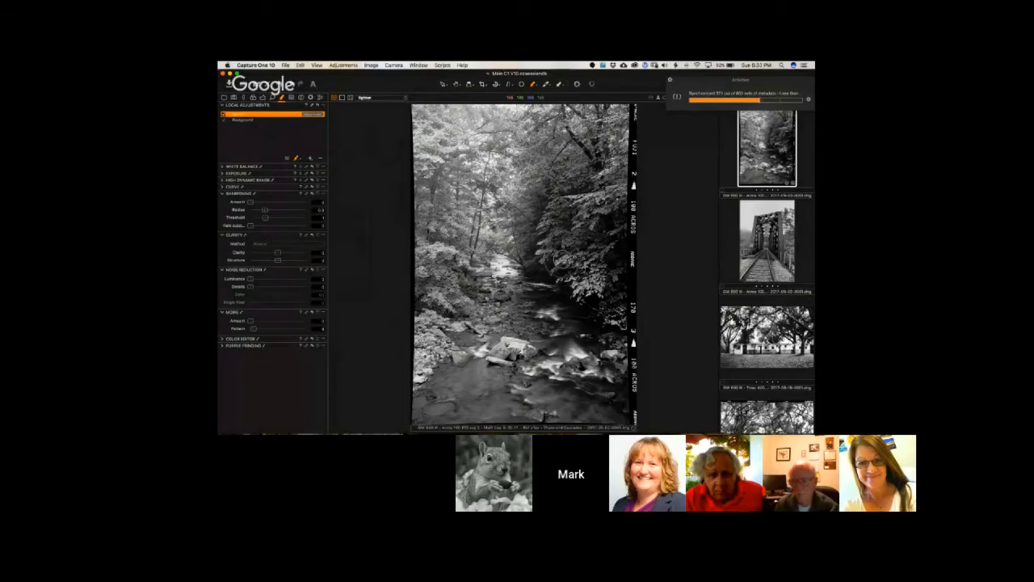
# - Brush the lighten layer's mask over the foliage on the stream's right bank, from the upper branches down to the water
pyautogui.moveTo(564, 260)
pyautogui.mouseDown()
pyautogui.moveTo(584, 259)
pyautogui.moveTo(579, 292)
pyautogui.moveTo(579, 265)
pyautogui.moveTo(561, 265)
pyautogui.moveTo(606, 268)
pyautogui.moveTo(576, 295)
pyautogui.moveTo(587, 294)
pyautogui.mouseUp()
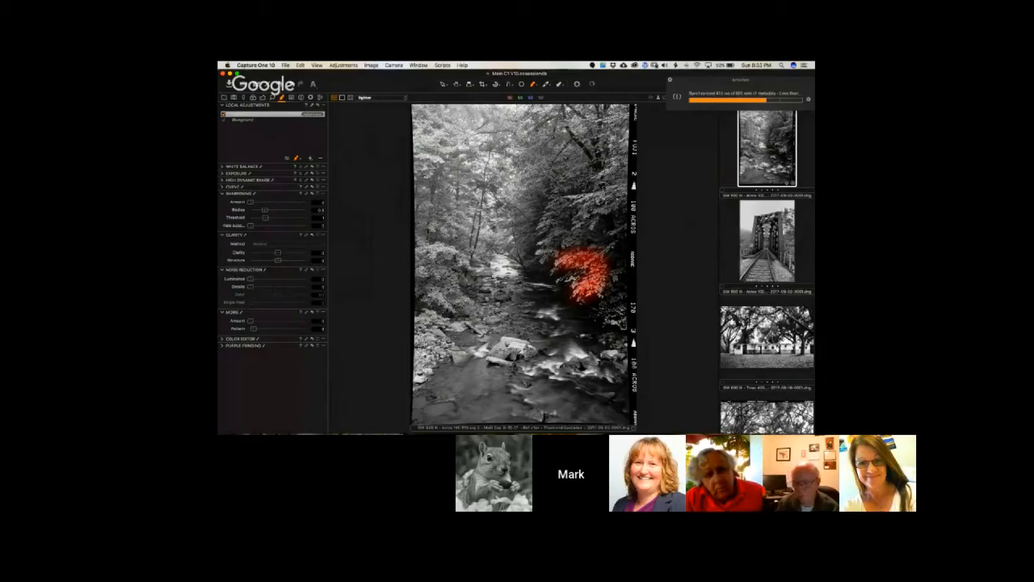
pyautogui.moveTo(602, 194); pyautogui.dragTo(579, 199)
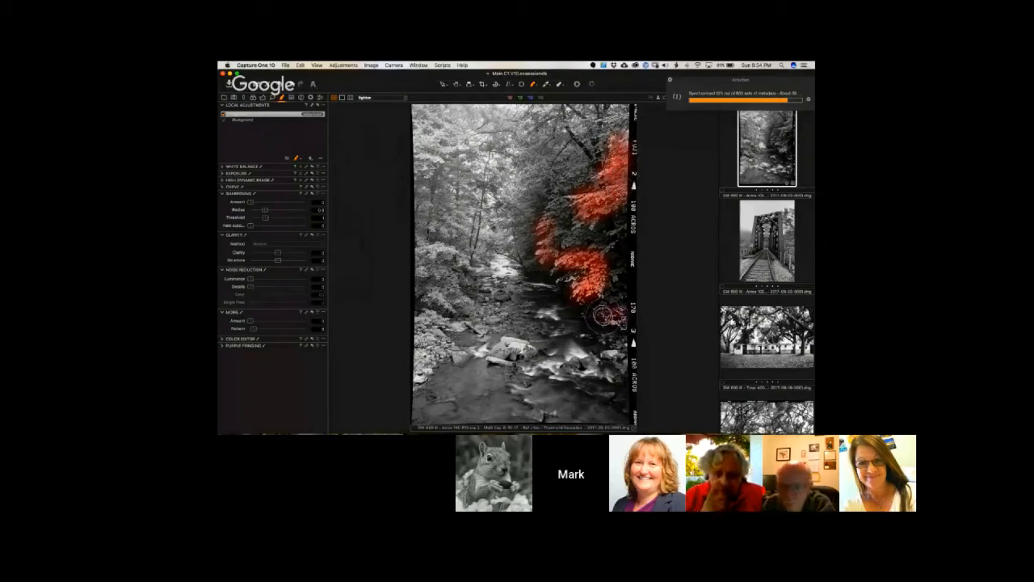
pyautogui.moveTo(613, 316); pyautogui.dragTo(616, 317)
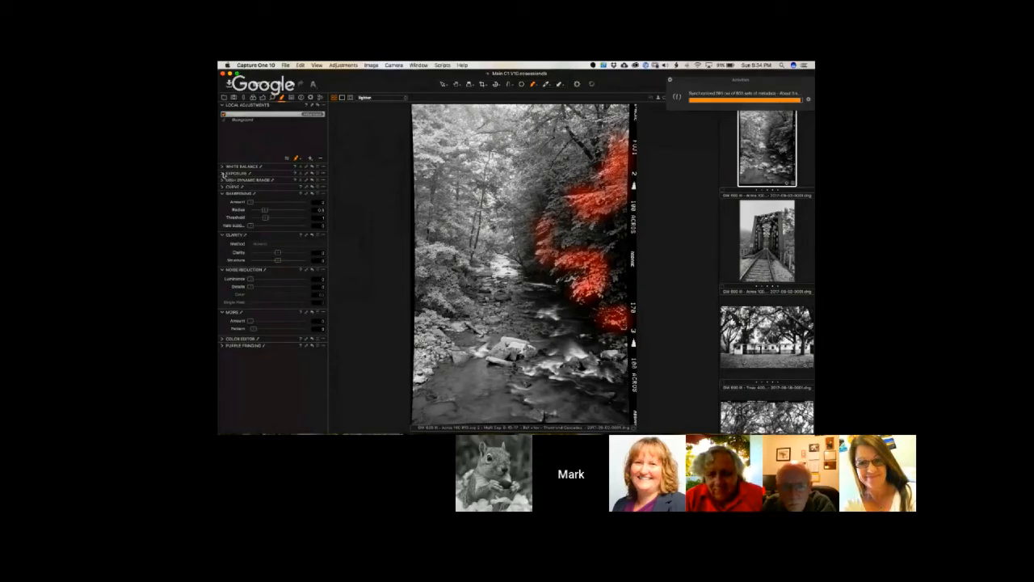
# - Raise the lighten layer's exposure to about 2.43
pyautogui.click(224, 174)
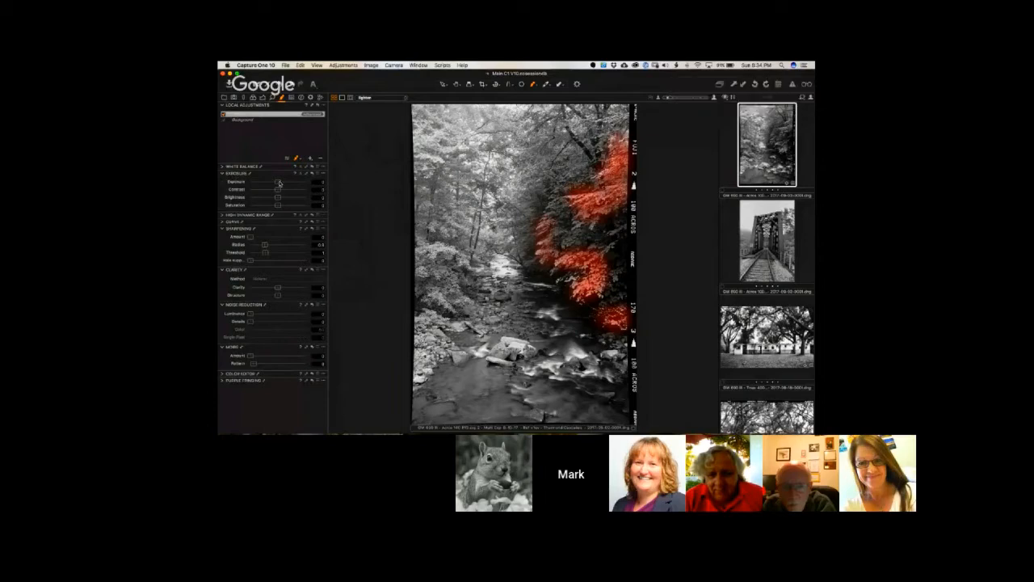
pyautogui.moveTo(280, 182); pyautogui.dragTo(293, 187)
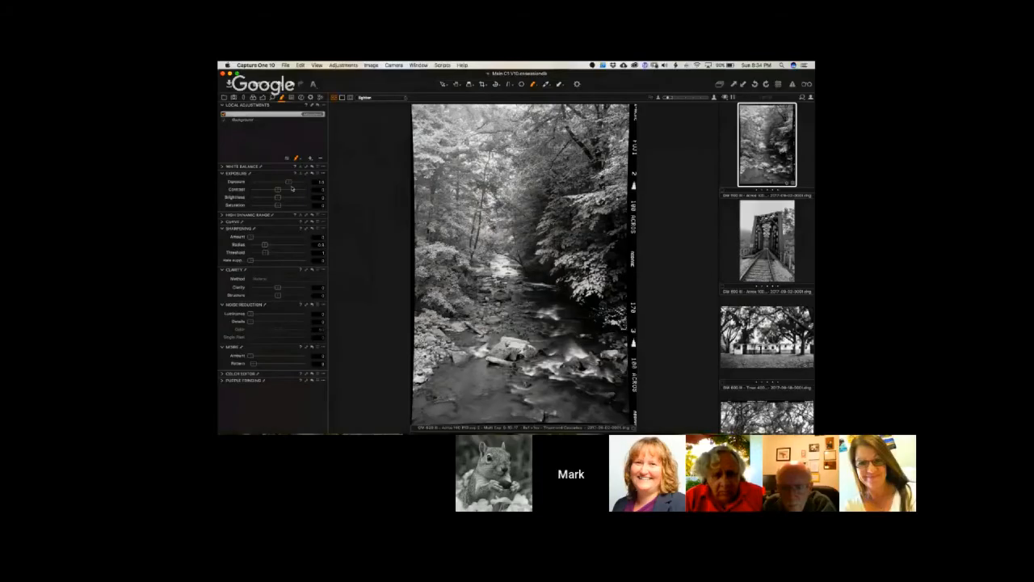
pyautogui.moveTo(291, 188); pyautogui.dragTo(295, 189)
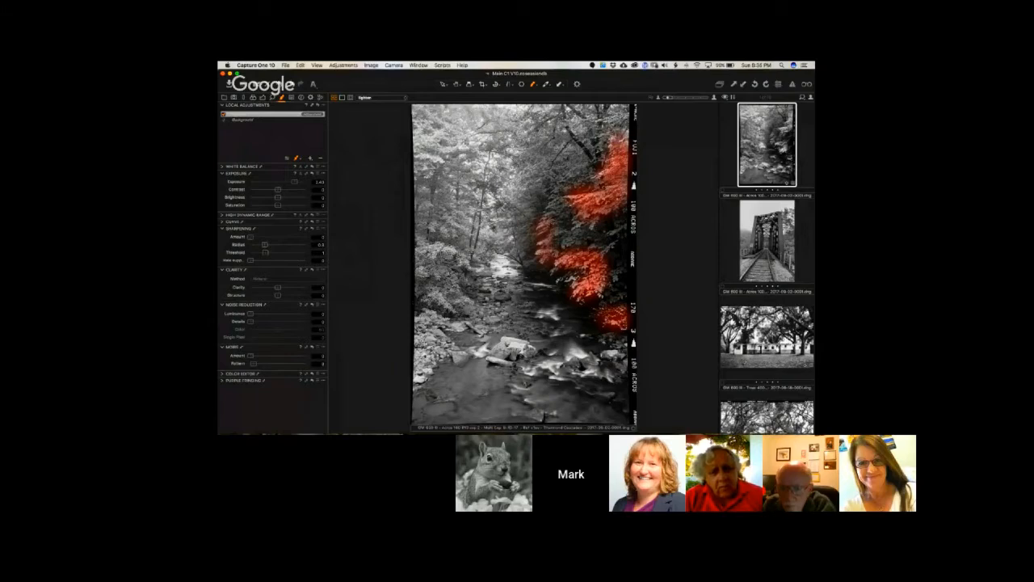
# - Extend the lighten mask over the bushes on the left bank and raise the layer's exposure to about 3.2
pyautogui.moveTo(434, 249)
pyautogui.mouseDown()
pyautogui.moveTo(444, 252)
pyautogui.moveTo(436, 300)
pyautogui.moveTo(454, 310)
pyautogui.mouseUp()
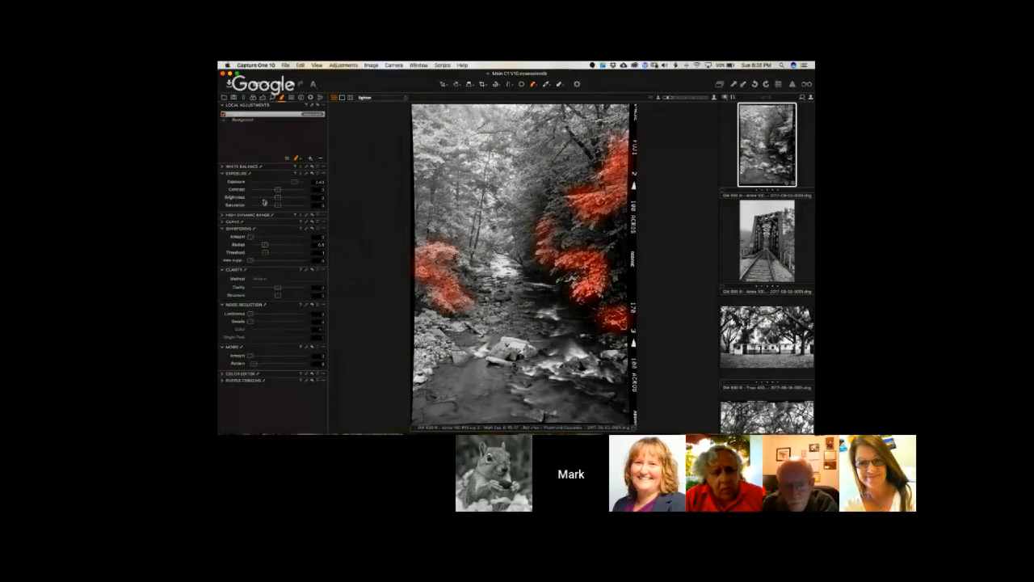
pyautogui.moveTo(296, 183); pyautogui.dragTo(301, 189)
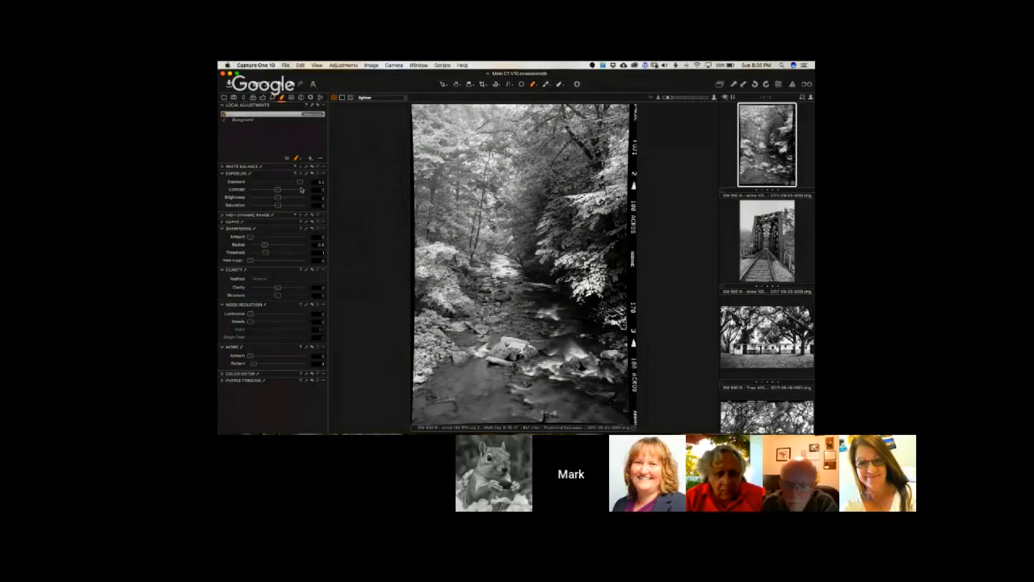
pyautogui.press('m')
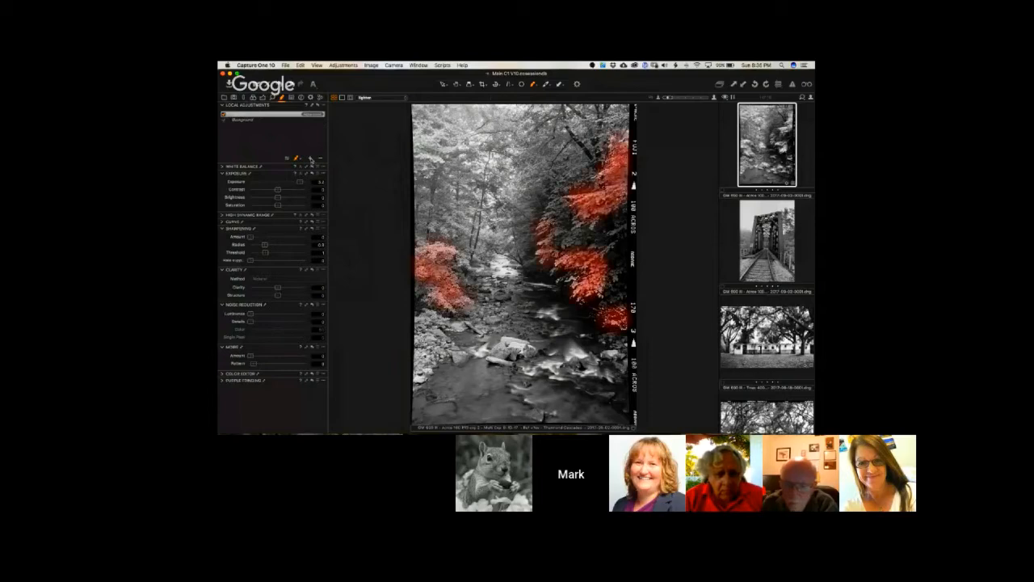
# - Add another local adjustment layer named darken
pyautogui.click(311, 158)
pyautogui.write('dar')
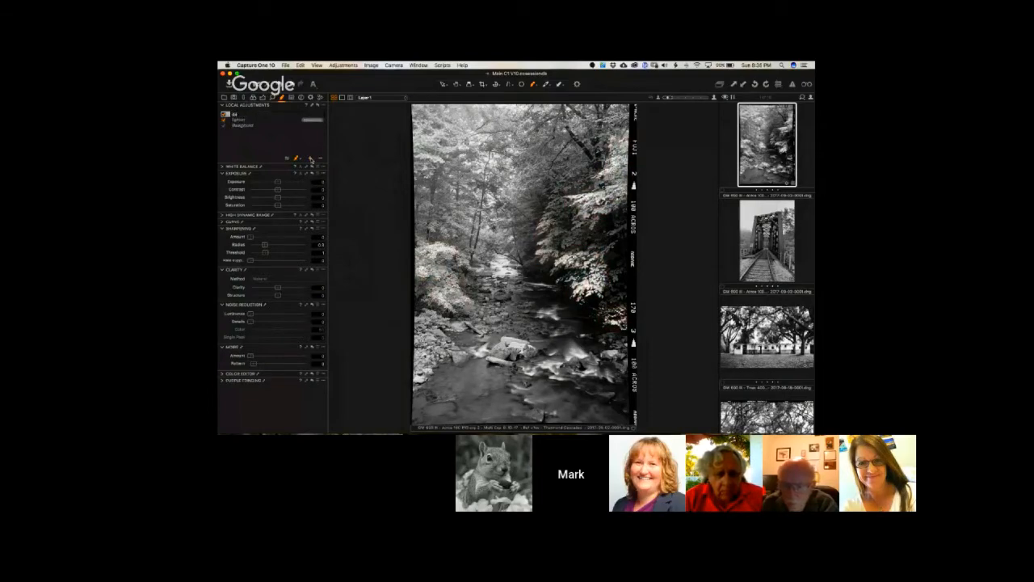
pyautogui.write('ken')
pyautogui.press('Return')
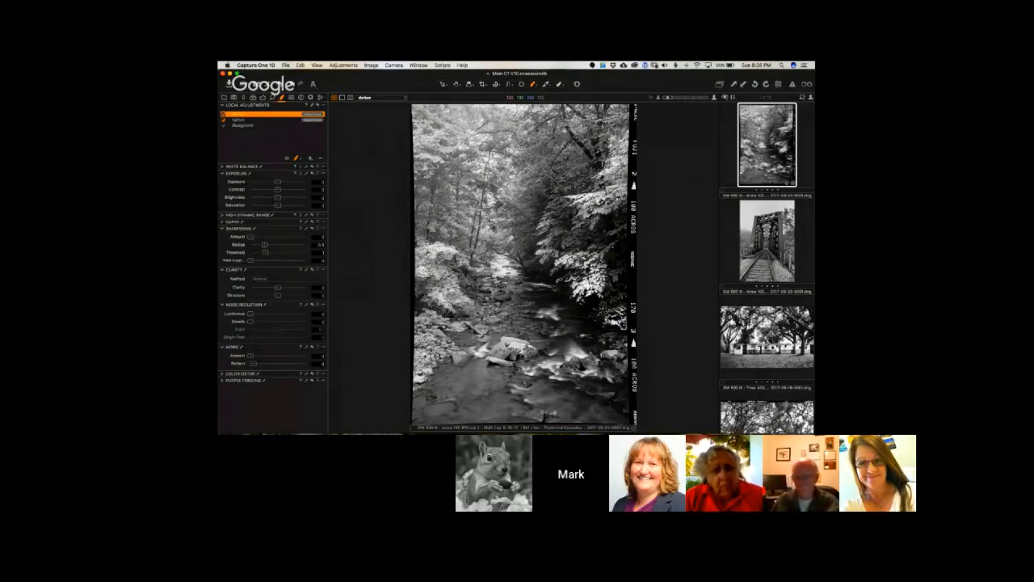
# - Brush the darken layer's mask over the left-side trees, the upper-right trees and the foliage at the lower left
pyautogui.moveTo(446, 176)
pyautogui.mouseDown()
pyautogui.moveTo(435, 229)
pyautogui.moveTo(466, 206)
pyautogui.mouseUp()
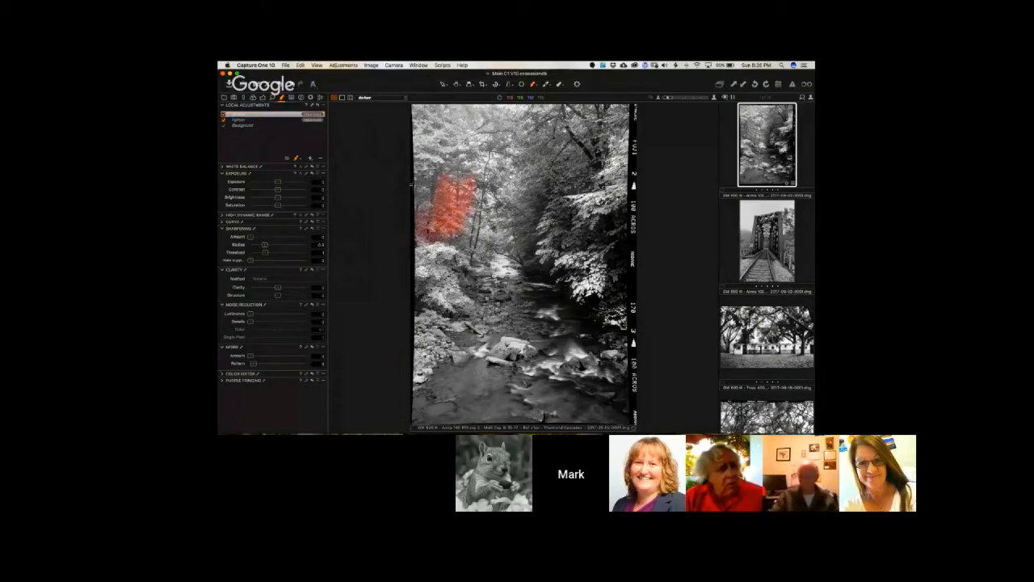
pyautogui.moveTo(430, 187)
pyautogui.mouseDown()
pyautogui.moveTo(422, 226)
pyautogui.moveTo(447, 249)
pyautogui.moveTo(487, 199)
pyautogui.mouseUp()
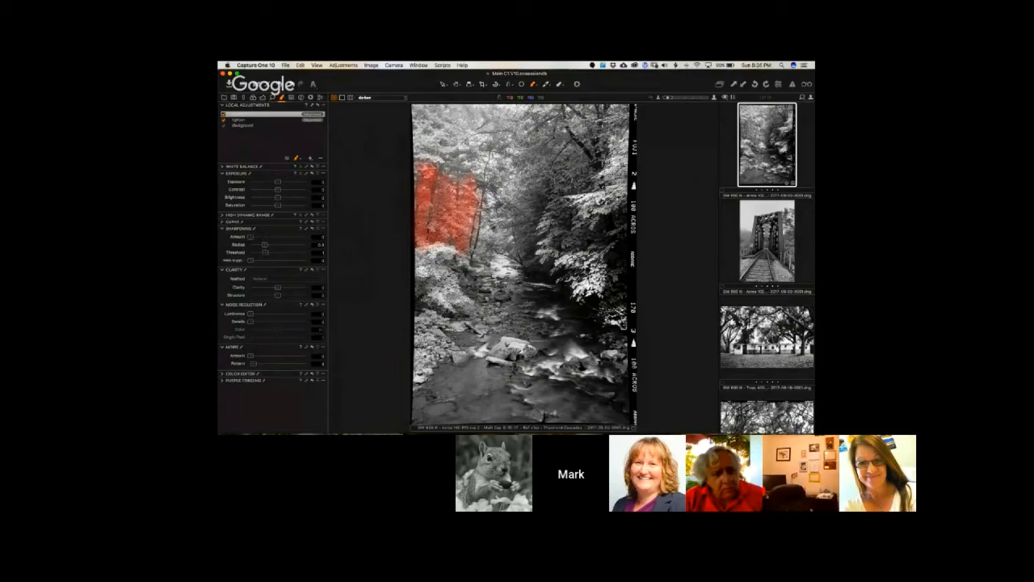
pyautogui.moveTo(557, 186)
pyautogui.mouseDown()
pyautogui.moveTo(581, 190)
pyautogui.moveTo(558, 192)
pyautogui.moveTo(559, 243)
pyautogui.moveTo(593, 234)
pyautogui.moveTo(569, 236)
pyautogui.moveTo(577, 230)
pyautogui.mouseUp()
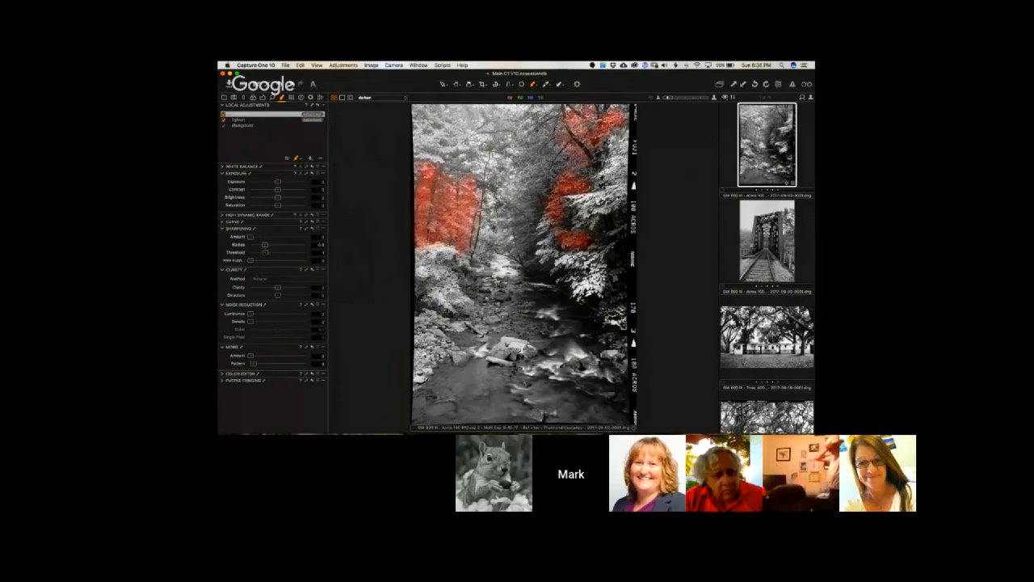
pyautogui.moveTo(566, 147)
pyautogui.mouseDown()
pyautogui.moveTo(524, 162)
pyautogui.moveTo(537, 190)
pyautogui.moveTo(522, 194)
pyautogui.moveTo(558, 168)
pyautogui.moveTo(538, 194)
pyautogui.mouseUp()
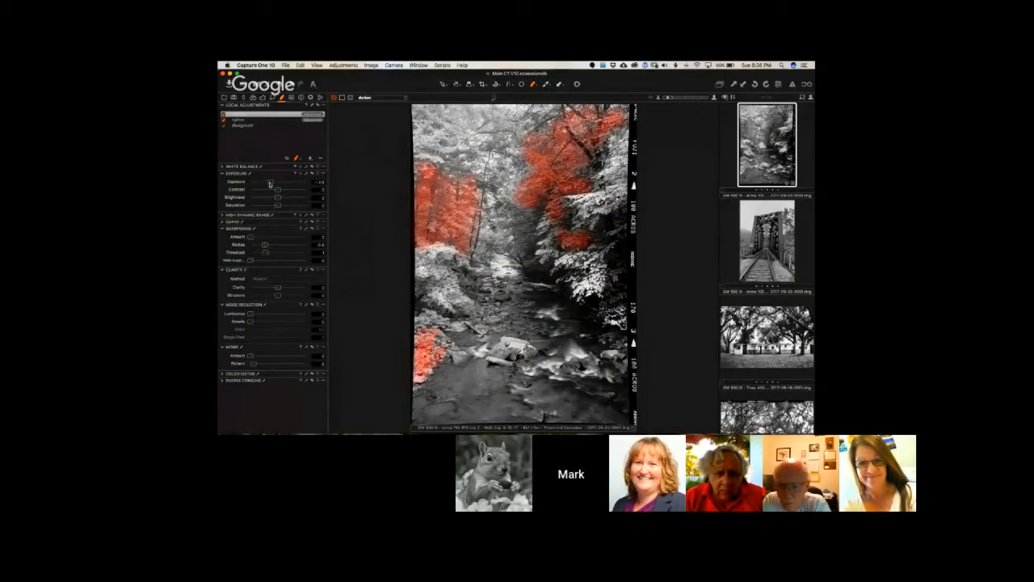
# - Lower the darken layer's exposure to about -0.8 and extend its mask across the trees behind the stream
pyautogui.moveTo(277, 182); pyautogui.dragTo(276, 186)
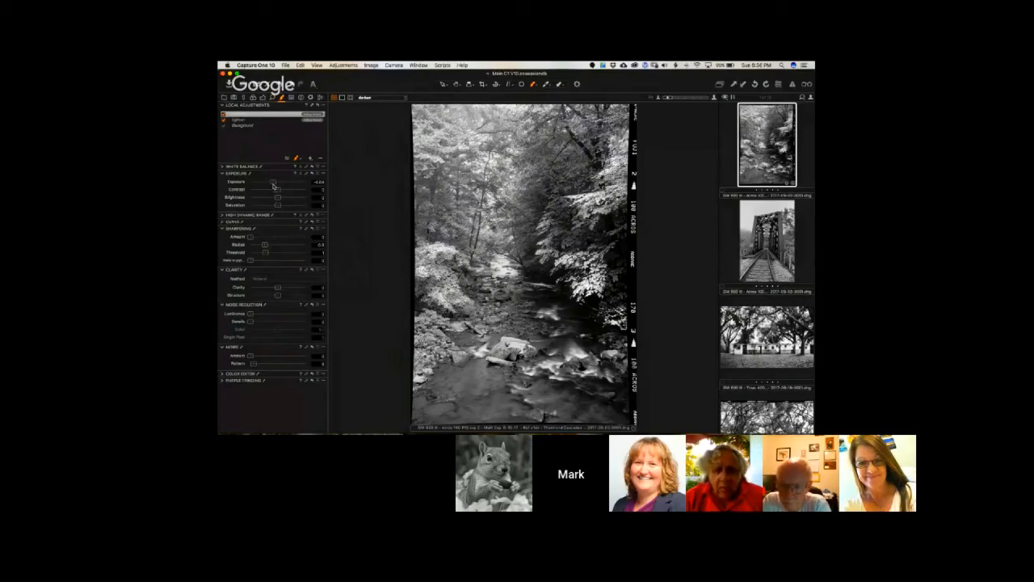
pyautogui.press('m')
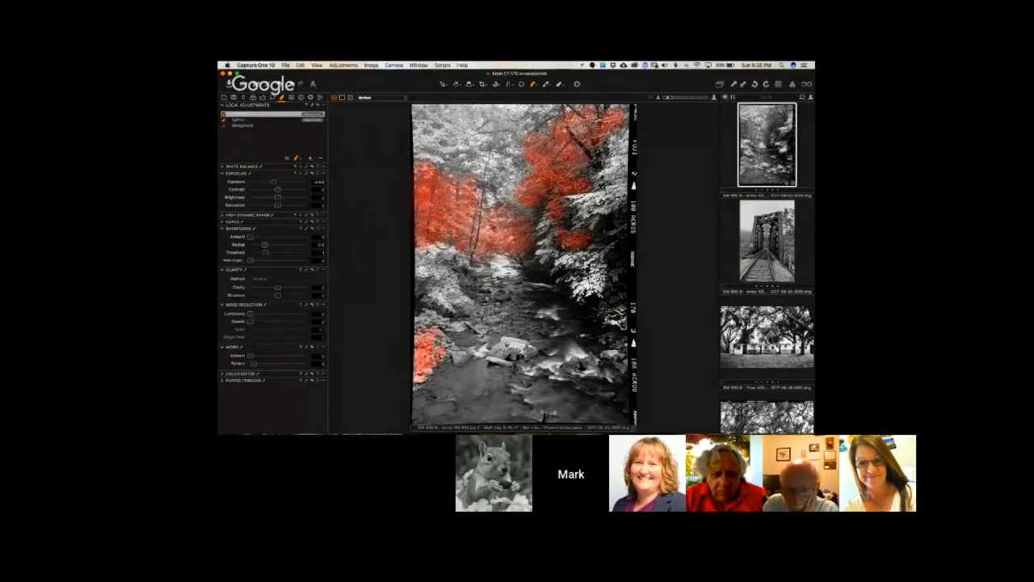
# - Extend the lighten layer's mask over the central and upper-right trees and reduce its exposure to about 1.8
pyautogui.click(243, 119)
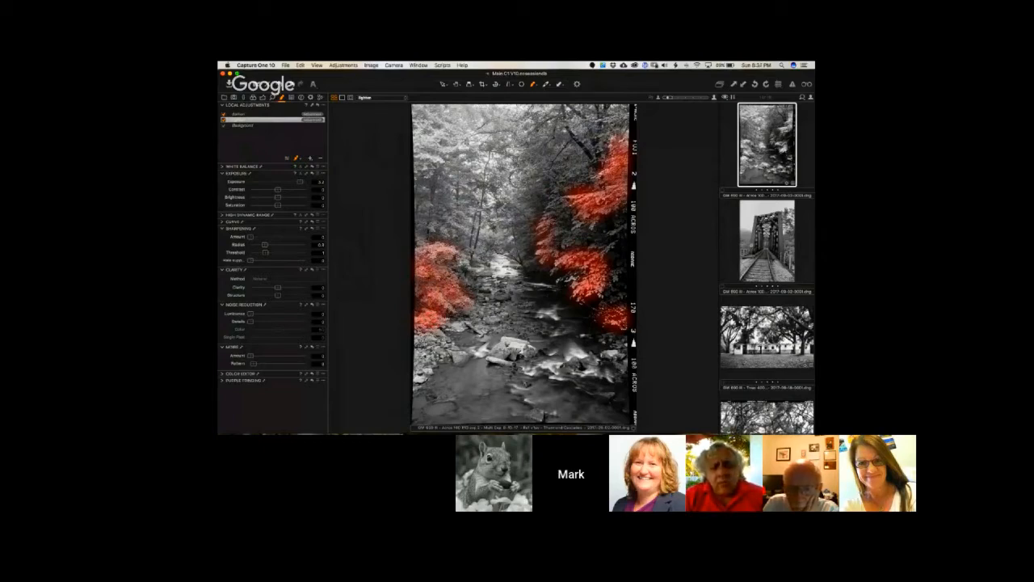
pyautogui.moveTo(517, 173)
pyautogui.mouseDown()
pyautogui.moveTo(518, 187)
pyautogui.moveTo(518, 117)
pyautogui.moveTo(586, 115)
pyautogui.mouseUp()
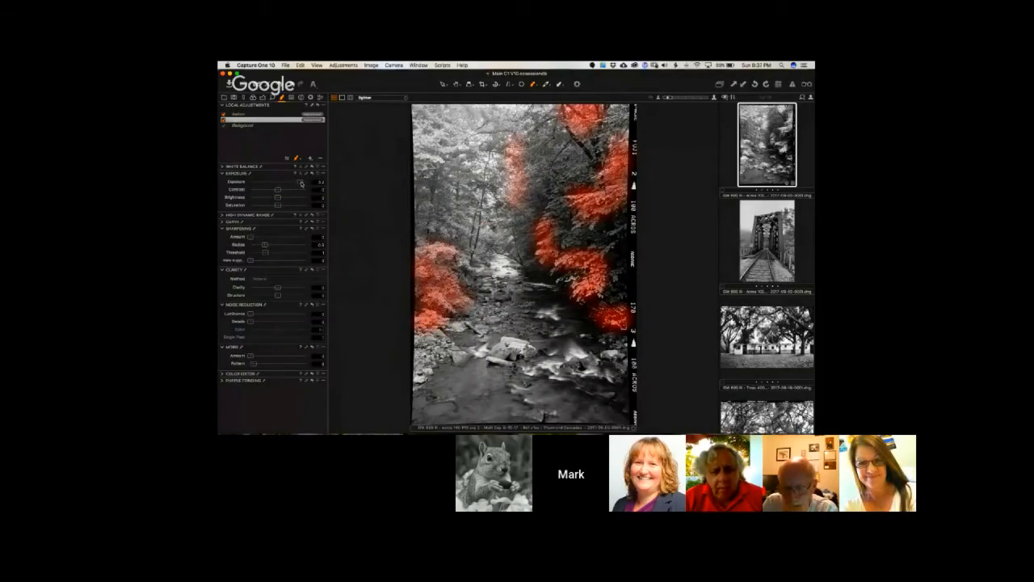
pyautogui.moveTo(302, 184); pyautogui.dragTo(293, 184)
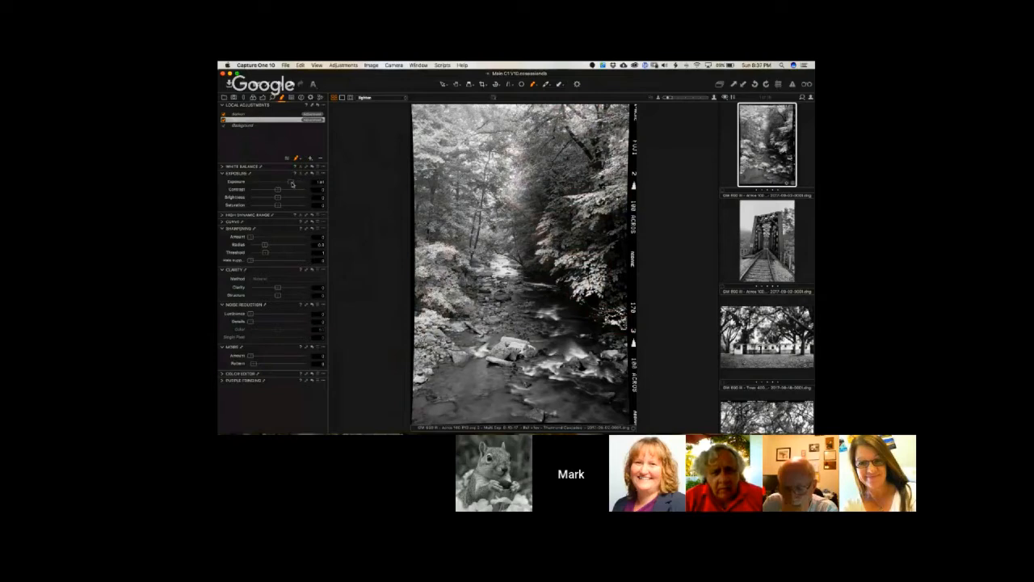
# - Select the darken layer and compare the photo with and without its mask overlay
pyautogui.click(275, 115)
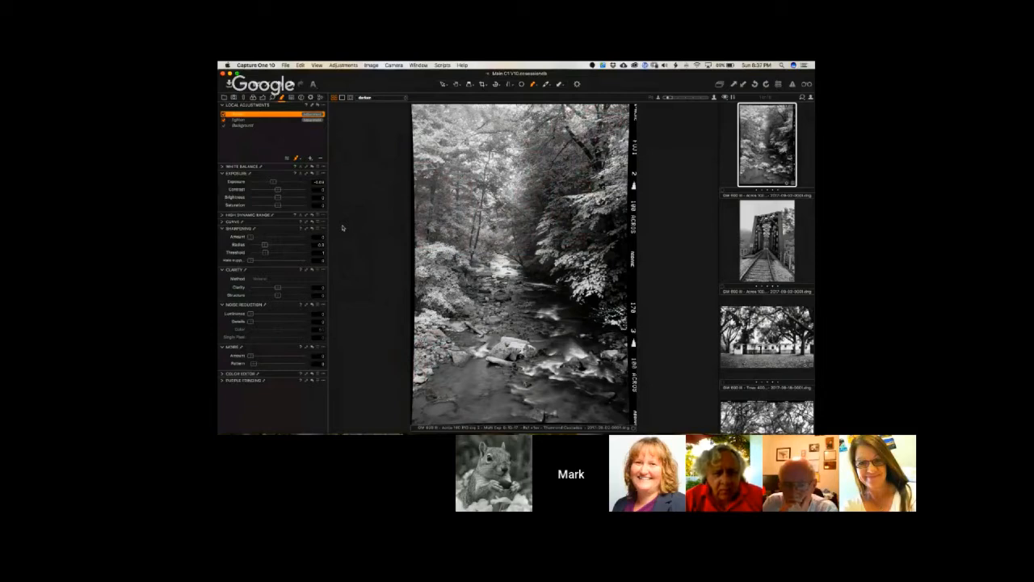
pyautogui.press('m')
pyautogui.press('m')
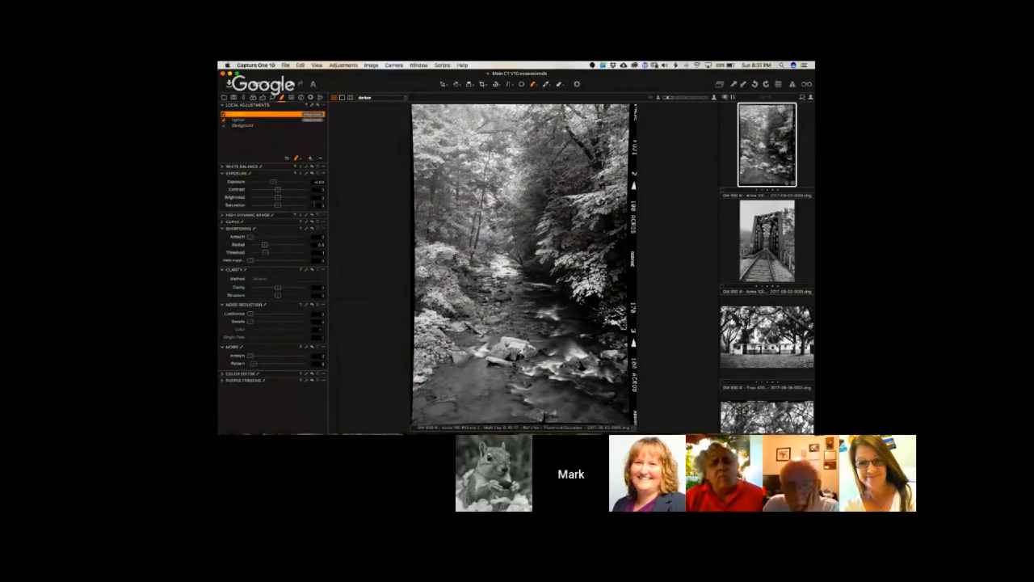
# - Add a third local adjustment layer named Grad for a gradient mask and select it
pyautogui.click(309, 158)
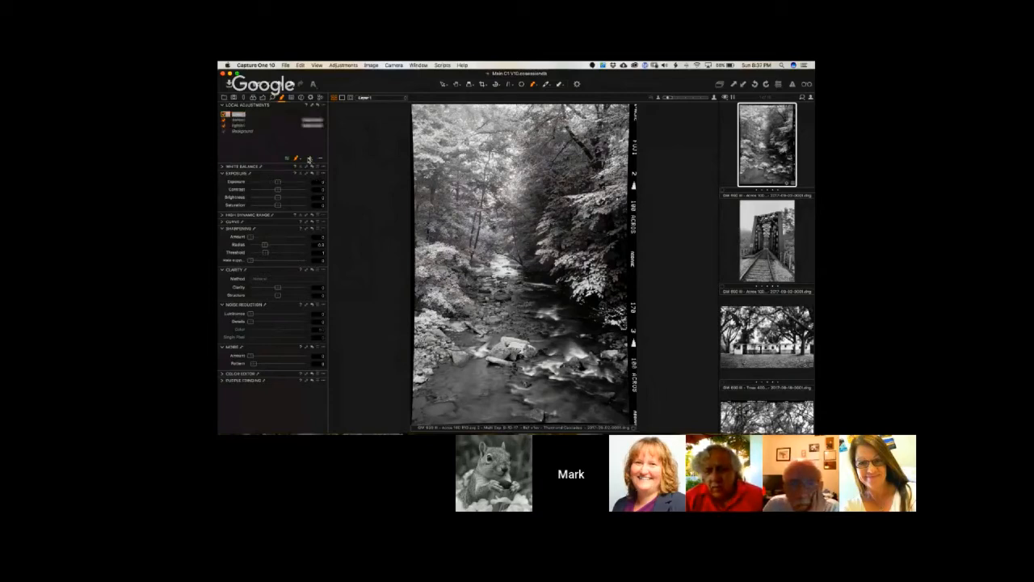
pyautogui.write('sh')
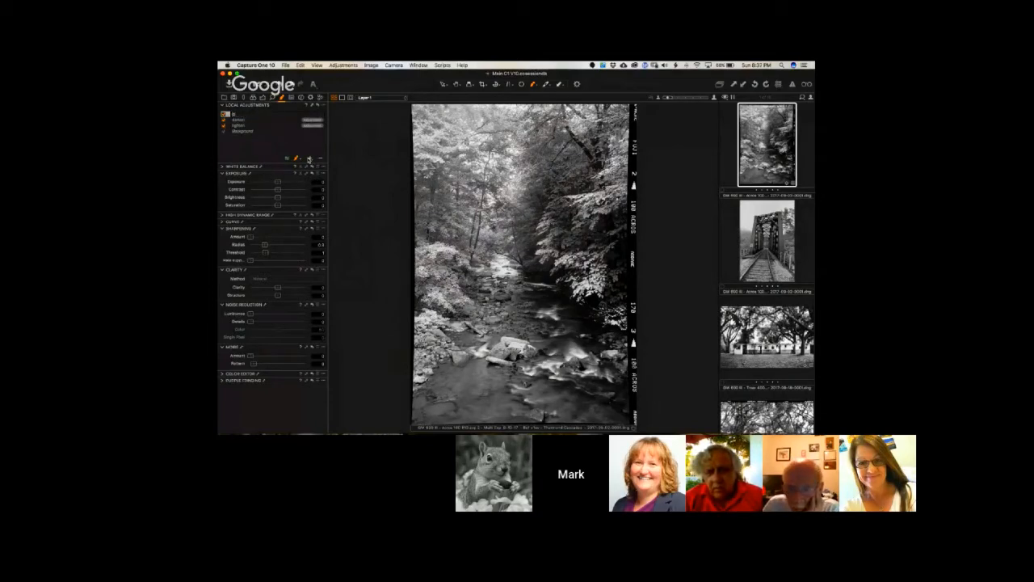
pyautogui.press('Return')
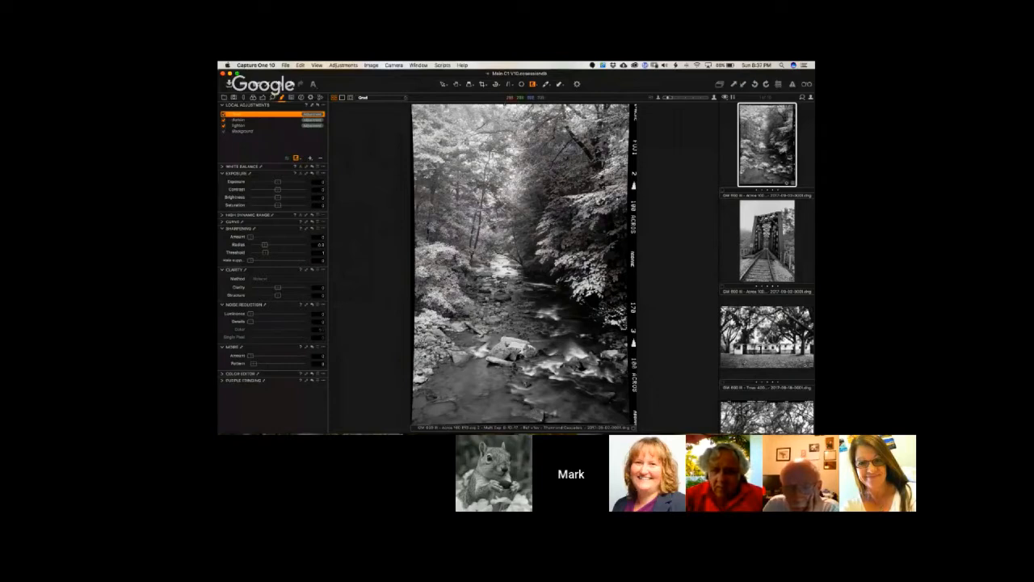
pyautogui.click(238, 114)
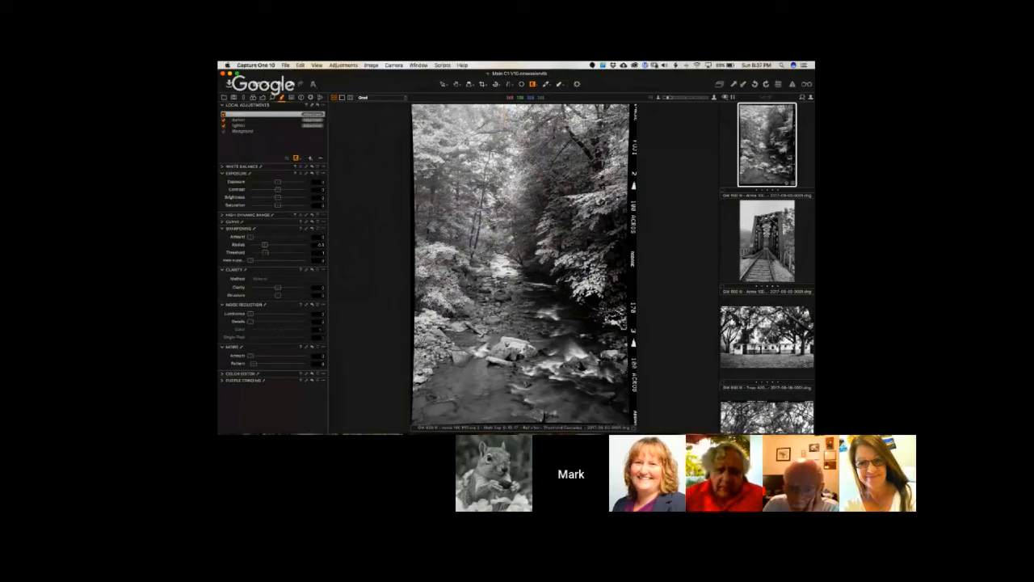
# - Try a gradient mask along the photo's top edge and angle it diagonally across the upper-left corner
pyautogui.moveTo(505, 108); pyautogui.dragTo(504, 122)
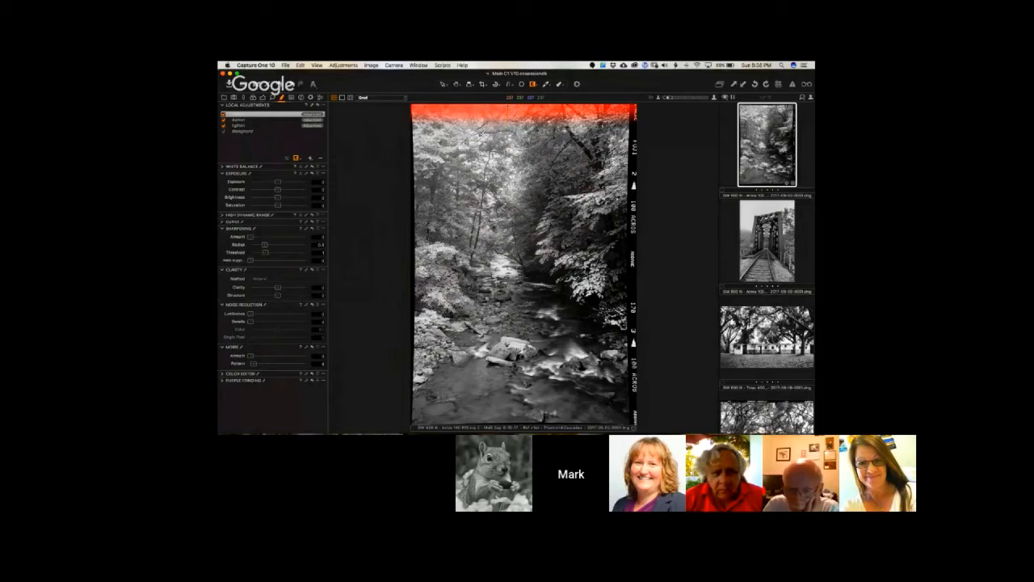
pyautogui.moveTo(502, 124); pyautogui.dragTo(491, 124)
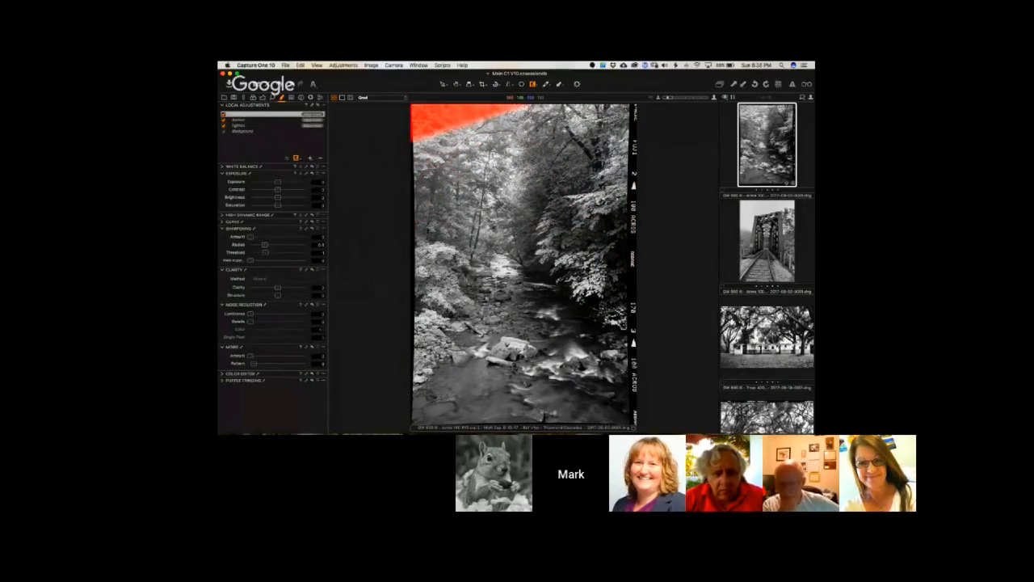
pyautogui.press('m')
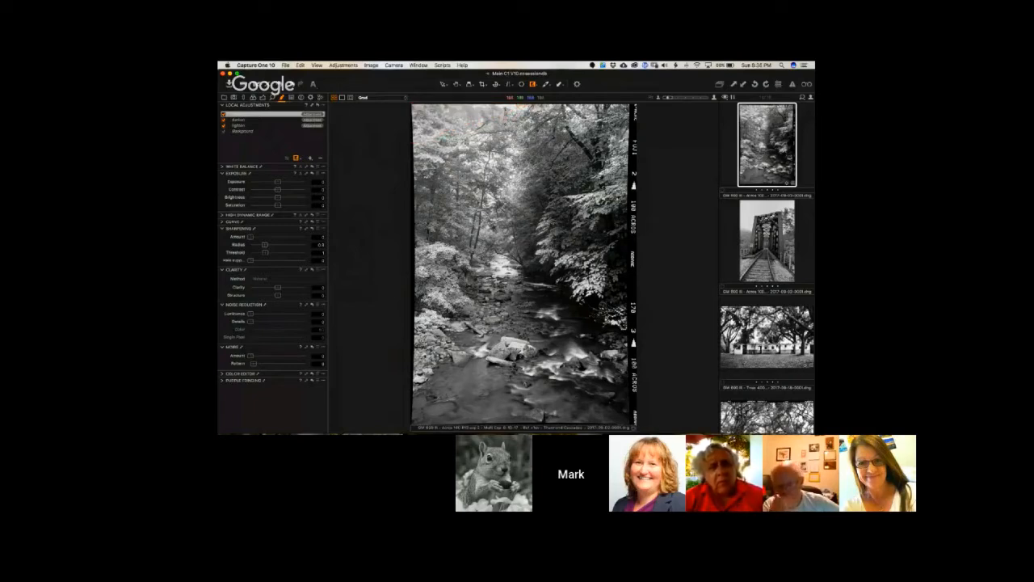
# - Redraw the Grad layer's gradient mask straight across the photo's top edge and check its overlay
pyautogui.moveTo(501, 108); pyautogui.dragTo(501, 122)
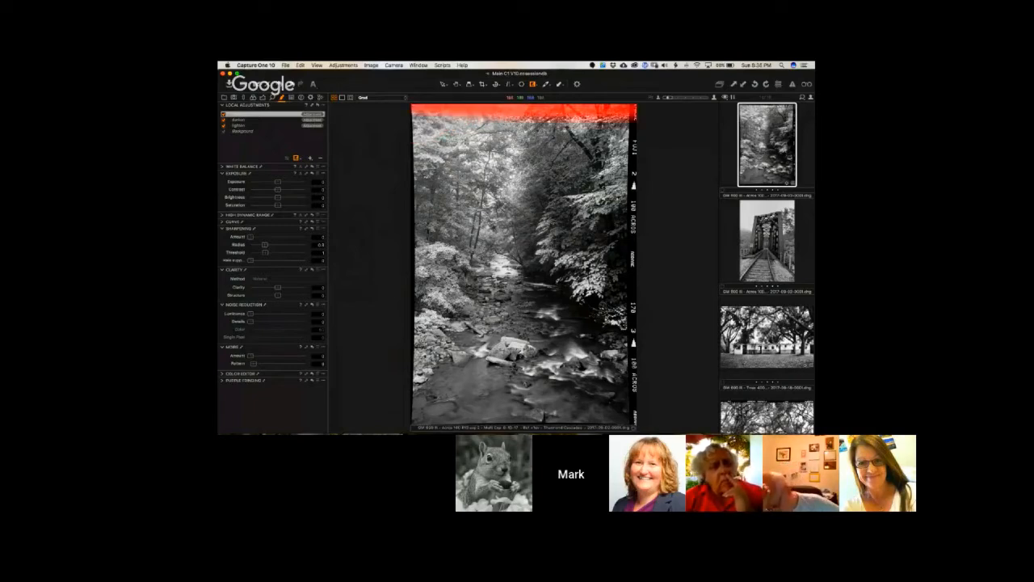
pyautogui.press('m')
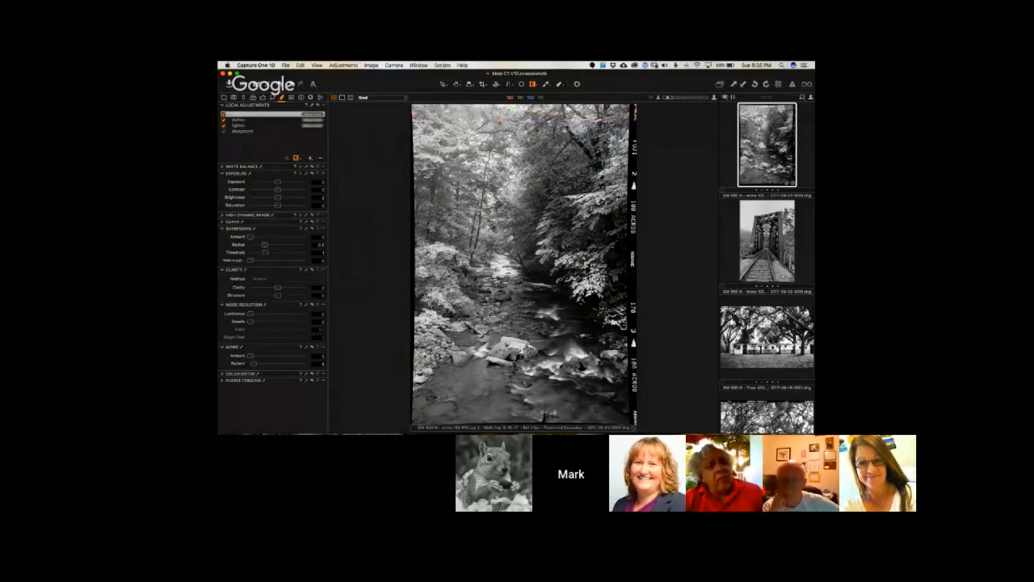
pyautogui.press('m')
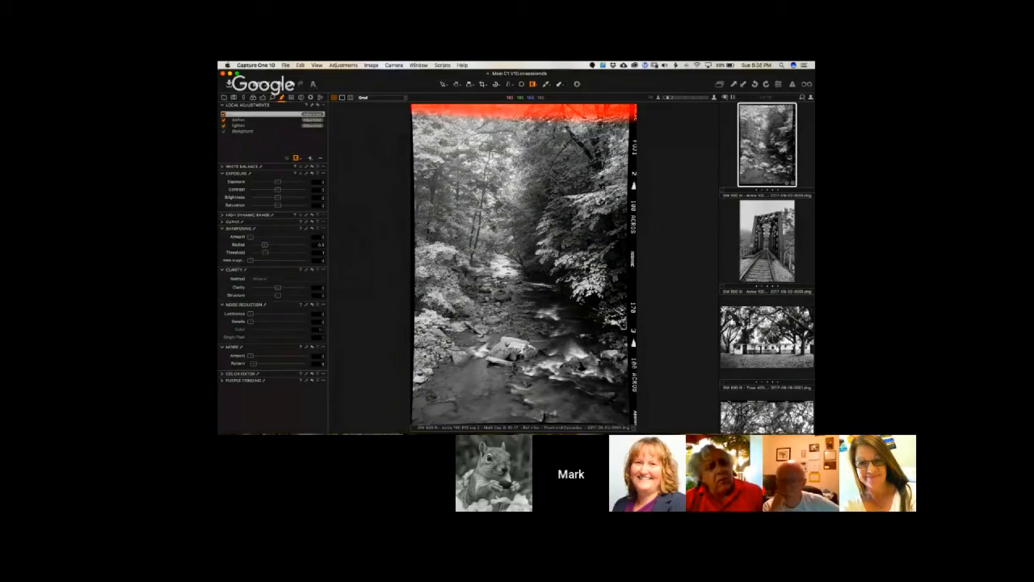
# - Check the Grad layer's mask with its overlay hidden and shown, and lower the layer's exposure slightly
pyautogui.press('m')
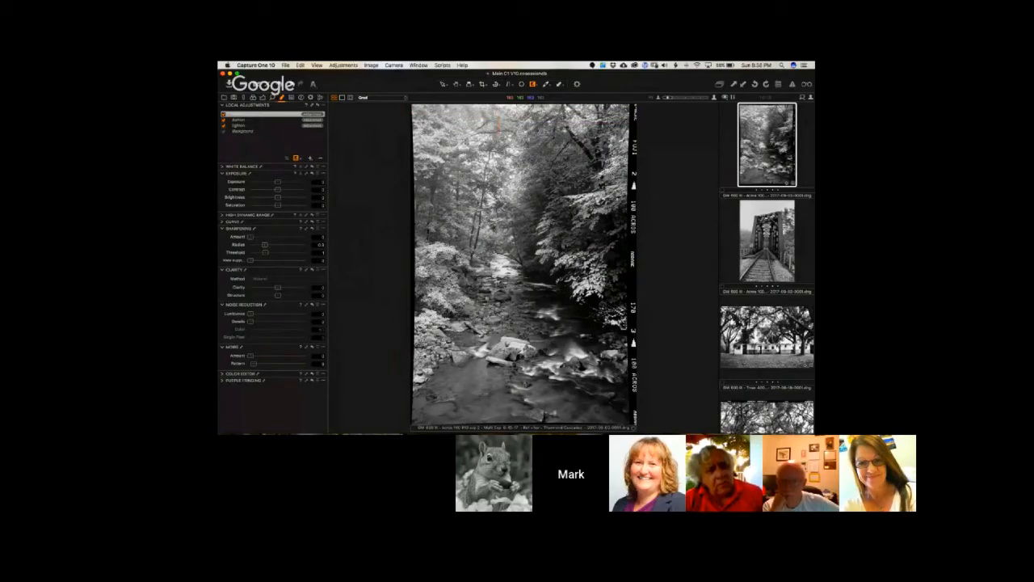
pyautogui.press('m')
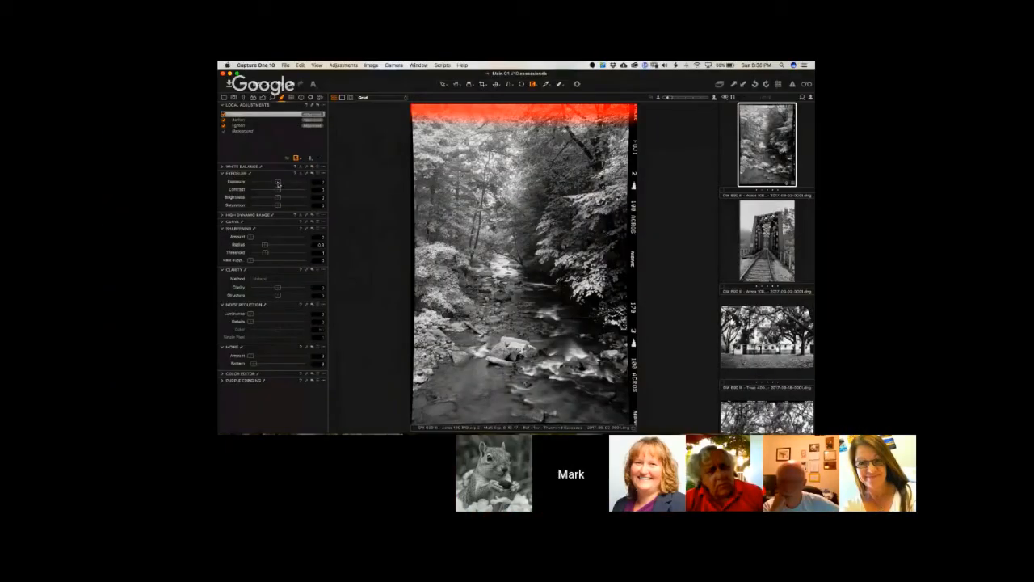
pyautogui.moveTo(277, 184); pyautogui.dragTo(277, 184)
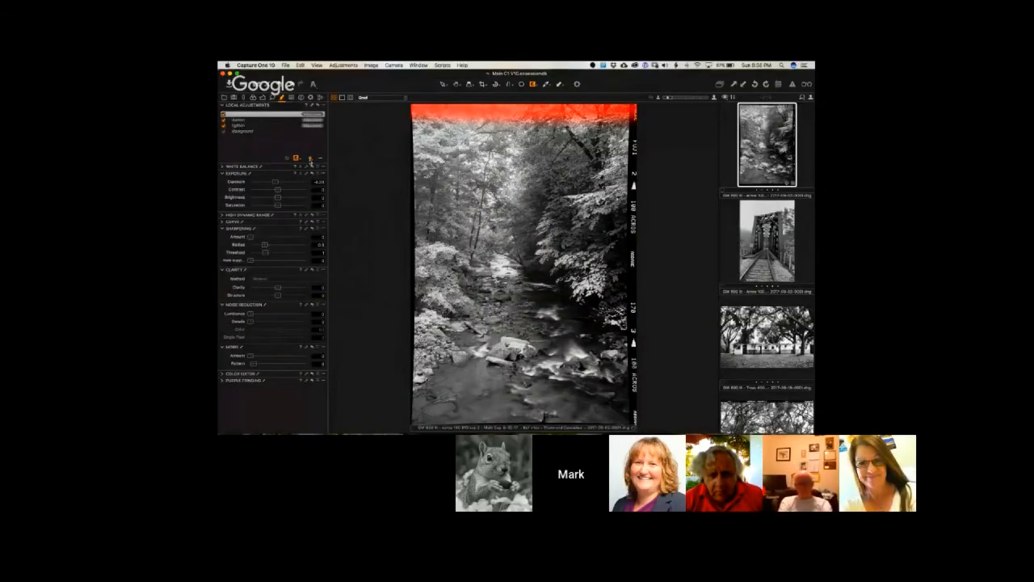
# - Add a local adjustment layer named Water and brush its mask over the foreground pool and the stream's middle section
pyautogui.click(312, 158)
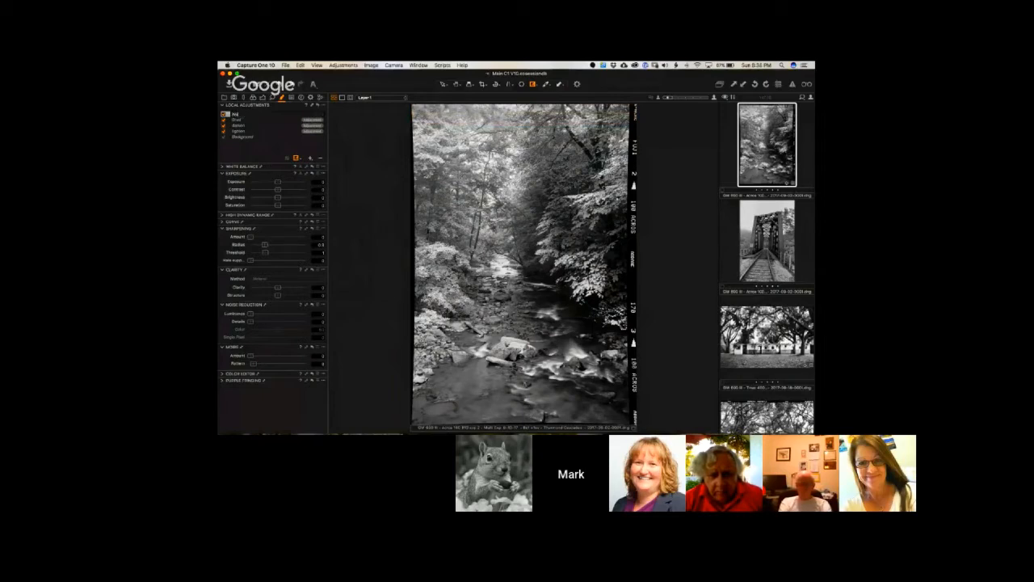
pyautogui.click(263, 121)
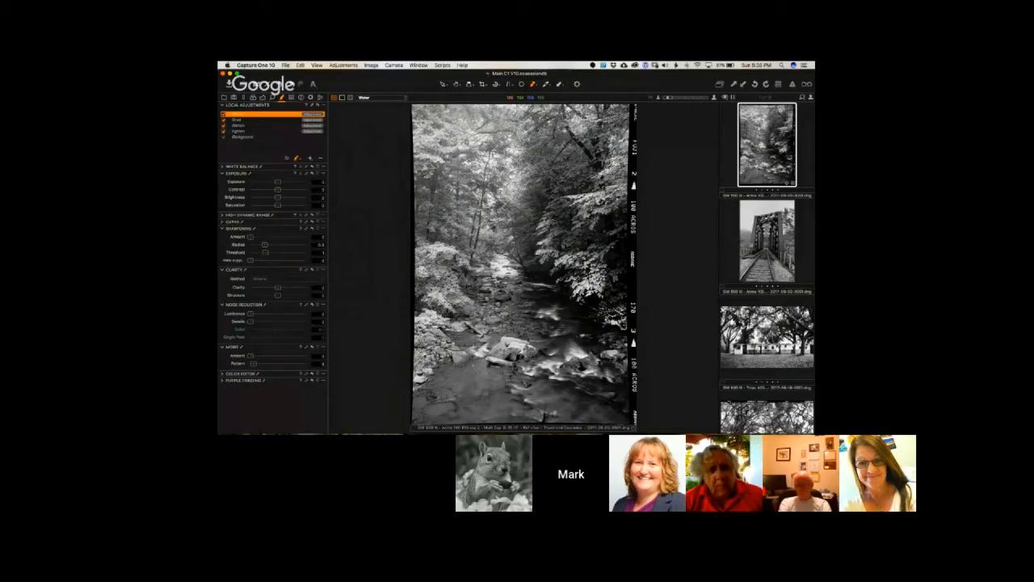
pyautogui.moveTo(473, 366); pyautogui.dragTo(422, 376)
pyautogui.moveTo(421, 377); pyautogui.dragTo(405, 395)
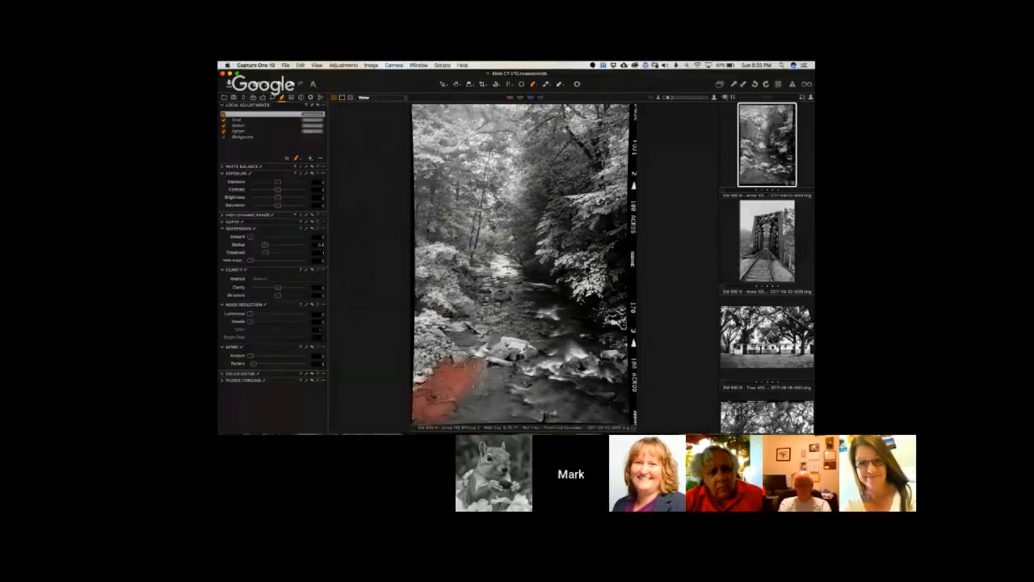
pyautogui.moveTo(485, 367); pyautogui.dragTo(495, 414)
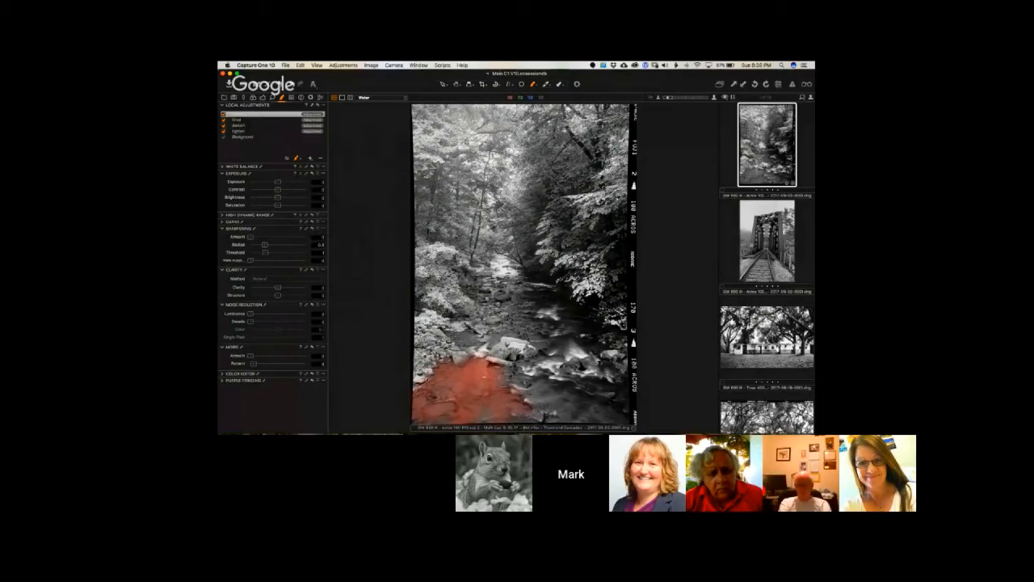
pyautogui.moveTo(485, 376)
pyautogui.mouseDown()
pyautogui.moveTo(521, 377)
pyautogui.moveTo(614, 410)
pyautogui.moveTo(544, 413)
pyautogui.moveTo(606, 411)
pyautogui.moveTo(550, 387)
pyautogui.mouseUp()
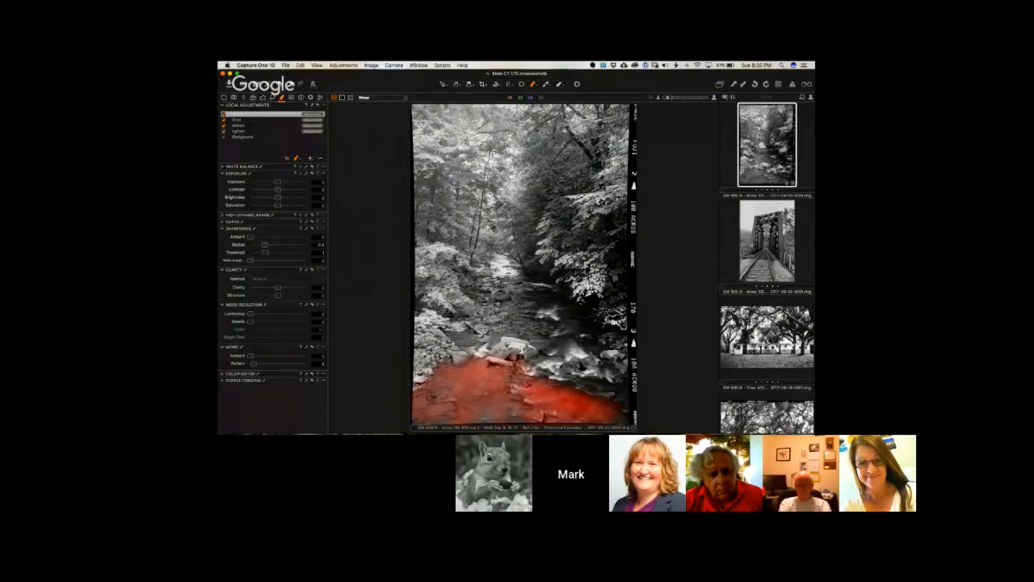
pyautogui.moveTo(525, 347)
pyautogui.mouseDown()
pyautogui.moveTo(541, 331)
pyautogui.moveTo(522, 316)
pyautogui.moveTo(534, 297)
pyautogui.moveTo(505, 271)
pyautogui.moveTo(494, 274)
pyautogui.mouseUp()
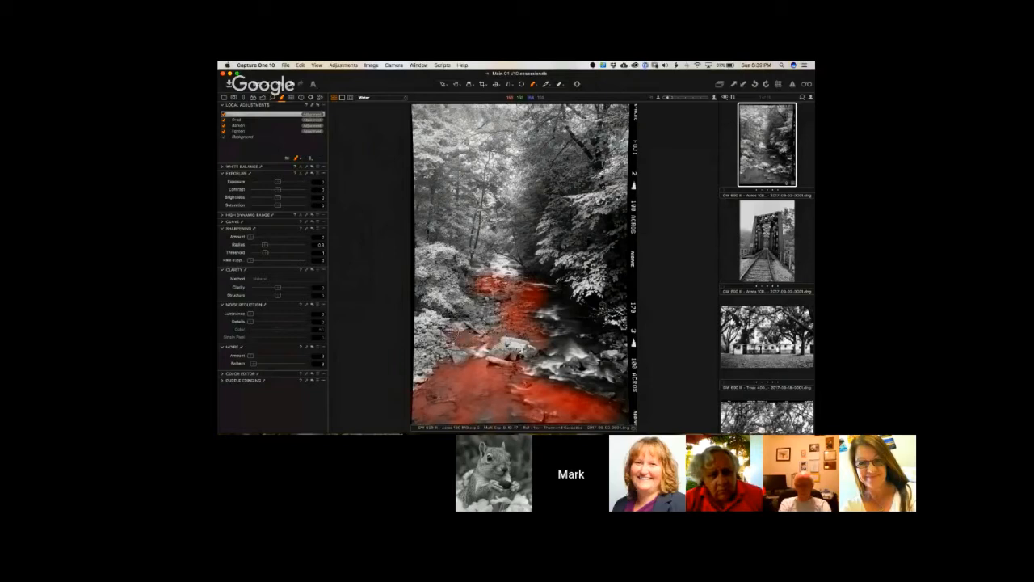
pyautogui.moveTo(551, 341)
pyautogui.mouseDown()
pyautogui.moveTo(584, 338)
pyautogui.moveTo(549, 287)
pyautogui.moveTo(543, 314)
pyautogui.mouseUp()
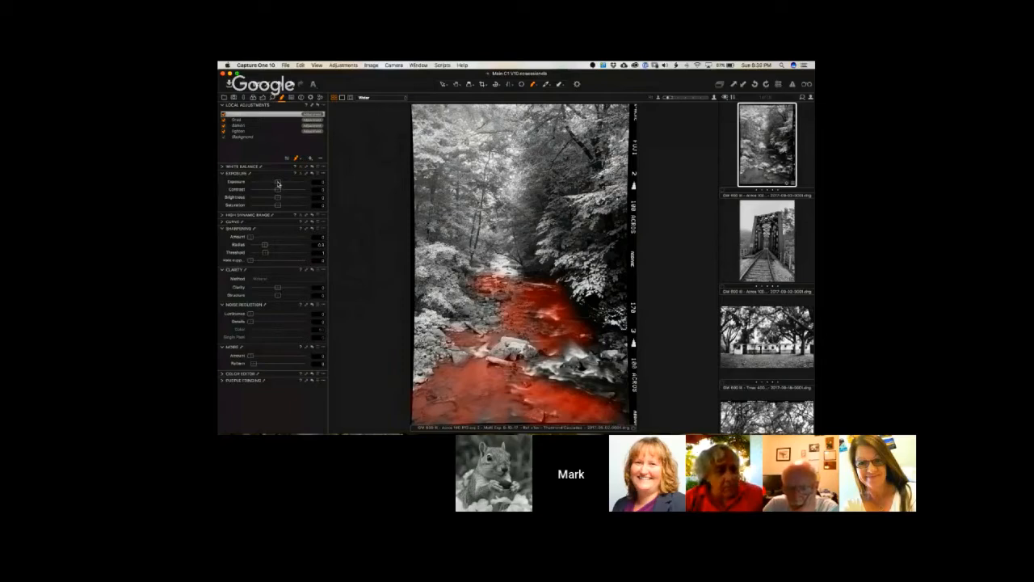
# - Raise the Water layer's exposure to brighten the stream, and check the result with and without the mask overlay
pyautogui.moveTo(278, 184); pyautogui.dragTo(295, 187)
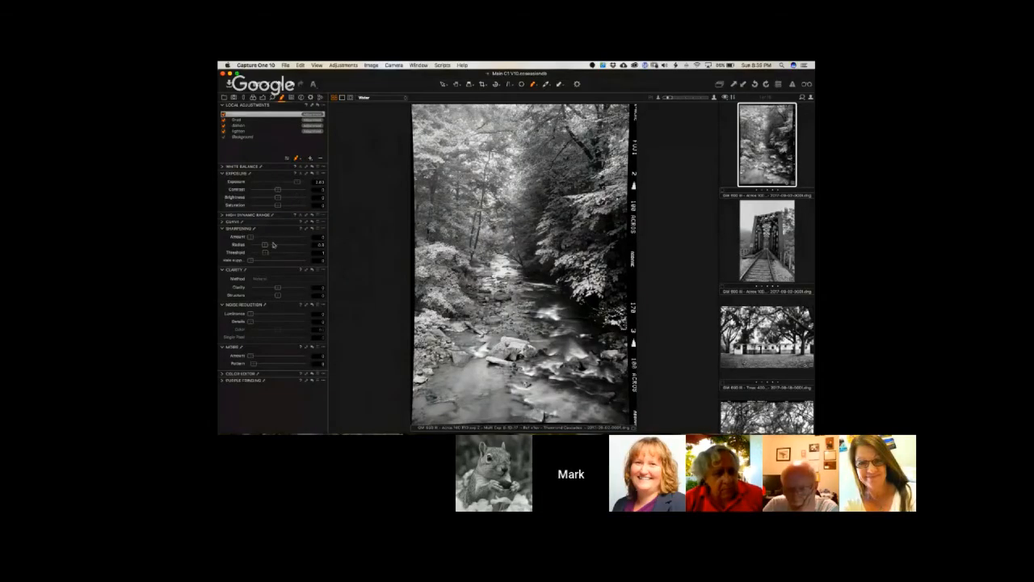
pyautogui.press('m')
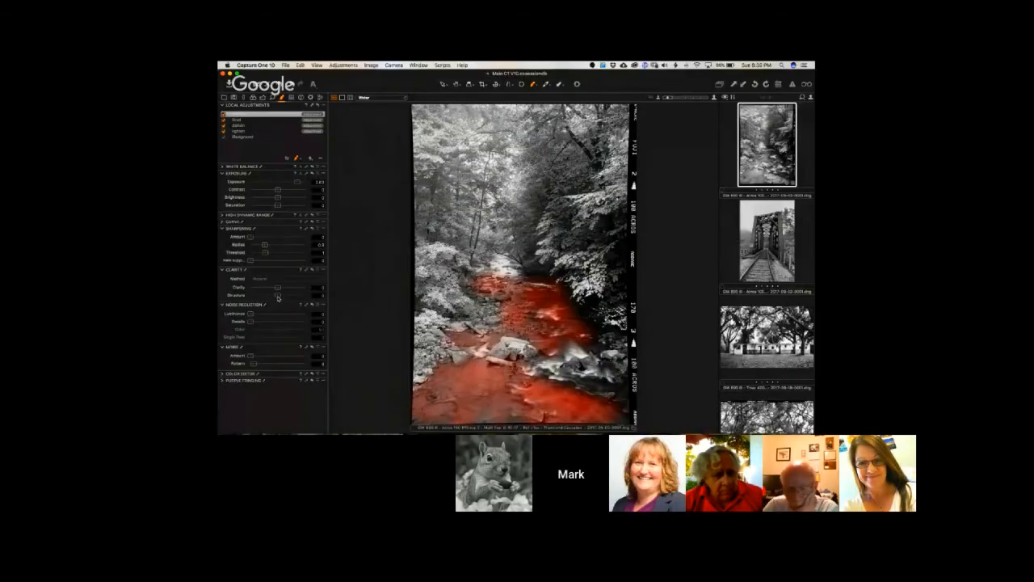
pyautogui.press('m')
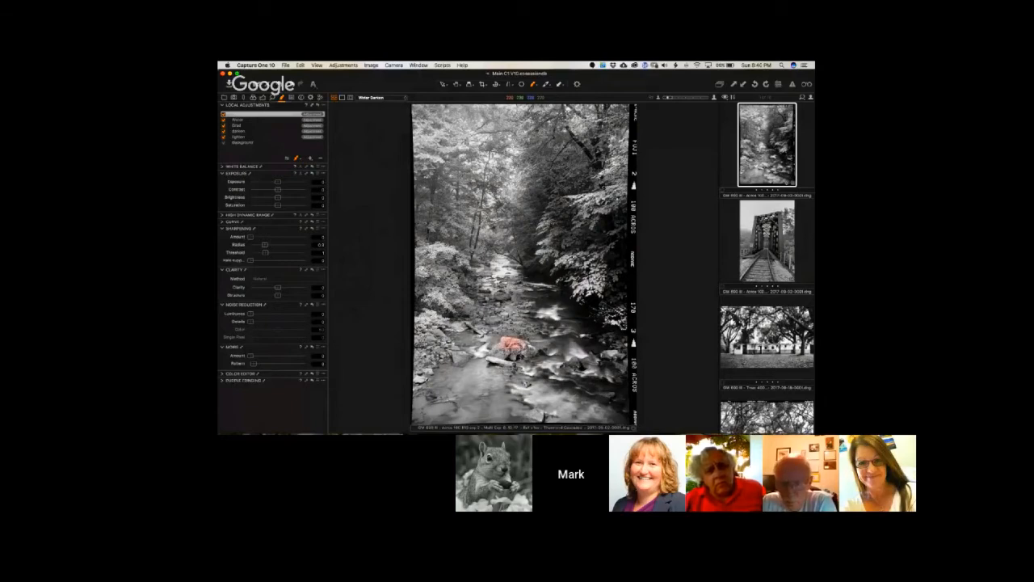
# - Brush the Water Darken layer's mask over the stream's rocks and bank edges, and darken them with lower exposure and higher contrast
pyautogui.moveTo(515, 347)
pyautogui.mouseDown()
pyautogui.moveTo(499, 362)
pyautogui.moveTo(490, 350)
pyautogui.mouseUp()
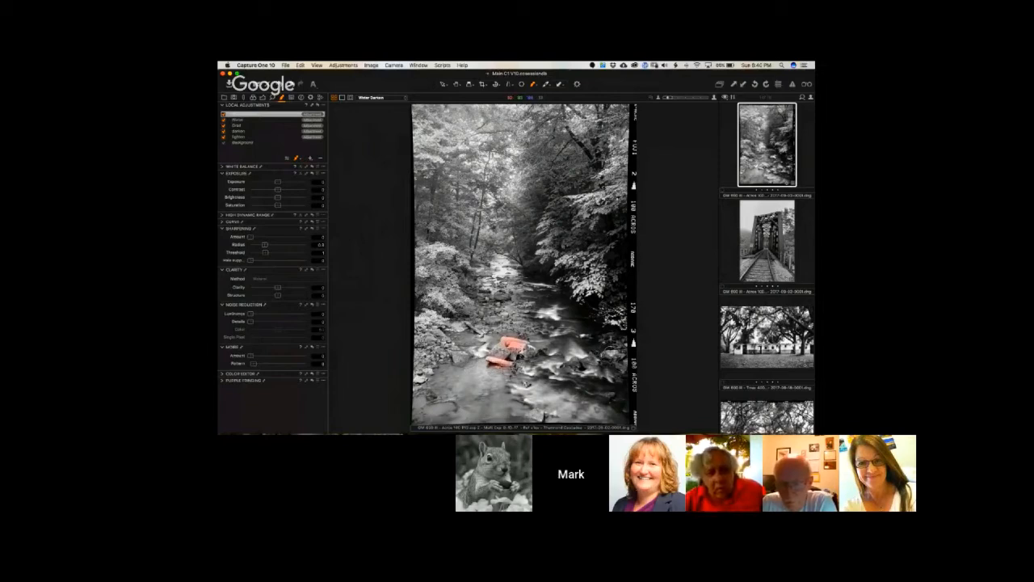
pyautogui.moveTo(612, 349); pyautogui.dragTo(616, 355)
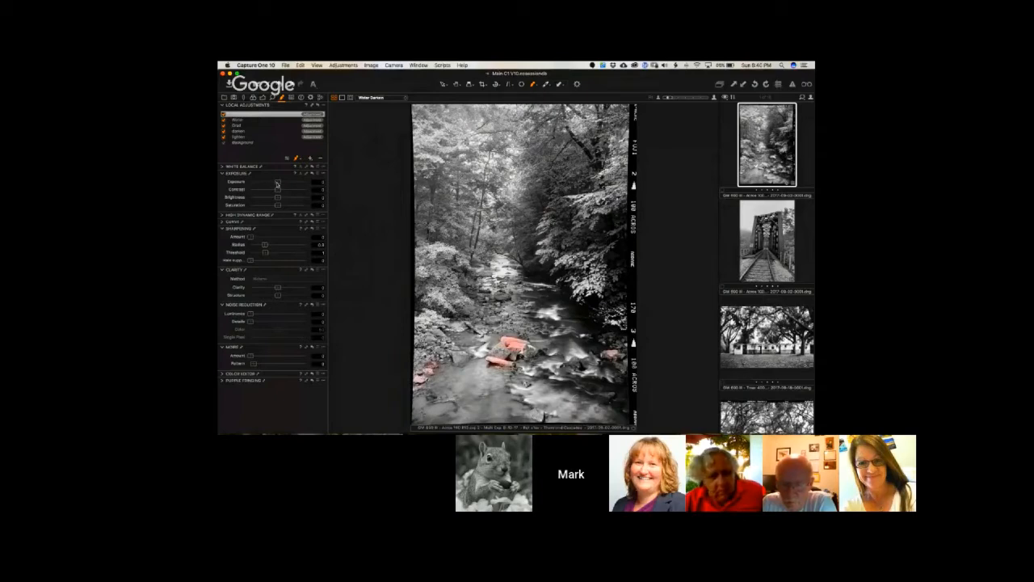
pyautogui.moveTo(275, 185); pyautogui.dragTo(266, 184)
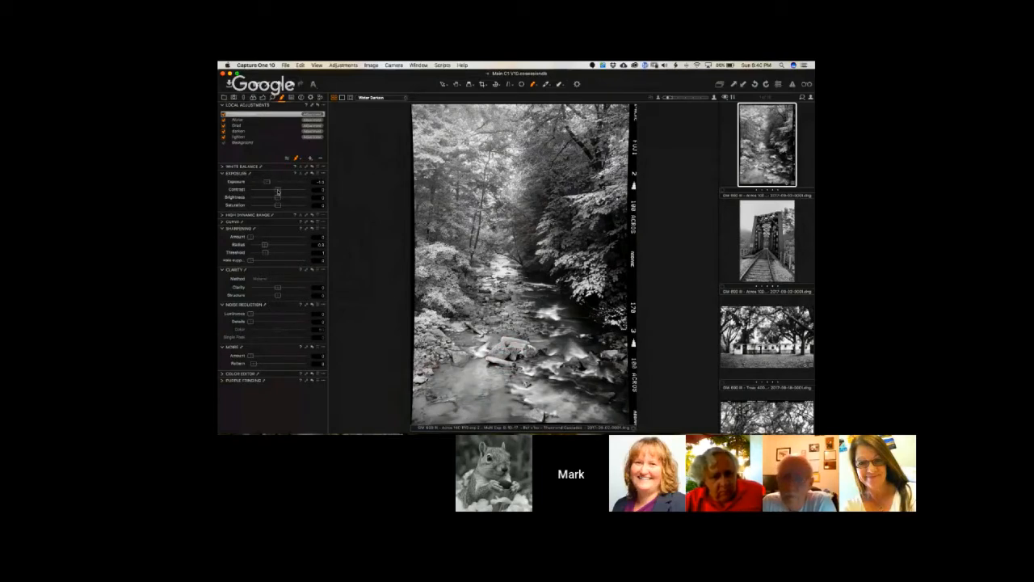
pyautogui.moveTo(277, 190)
pyautogui.mouseDown()
pyautogui.moveTo(304, 191)
pyautogui.moveTo(296, 192)
pyautogui.mouseUp()
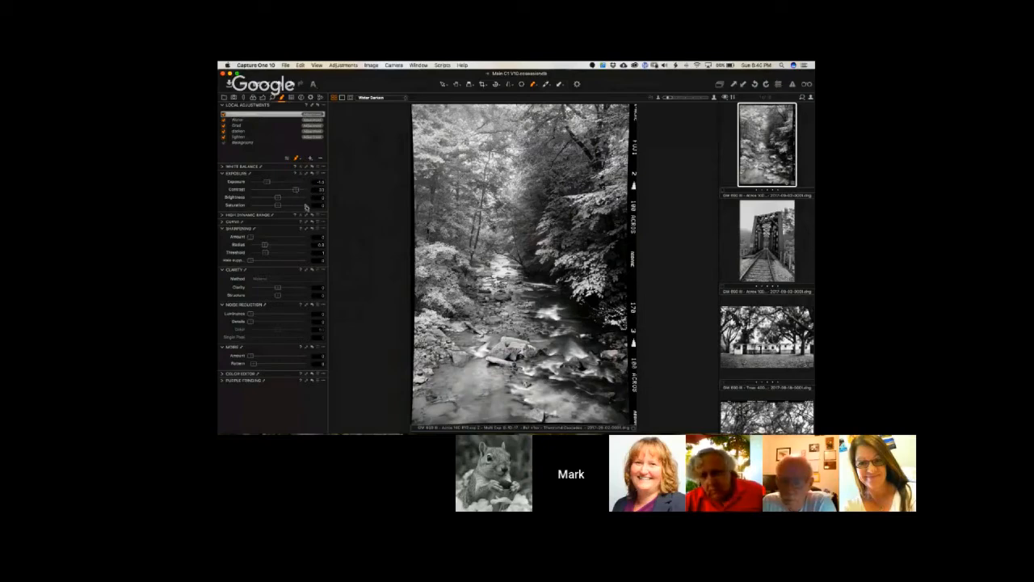
# - Extend the Water layer's mask over the lower-left foliage and the rocks at the right bank, and fine-tune the layer's exposure
pyautogui.press('m')
pyautogui.click(251, 121)
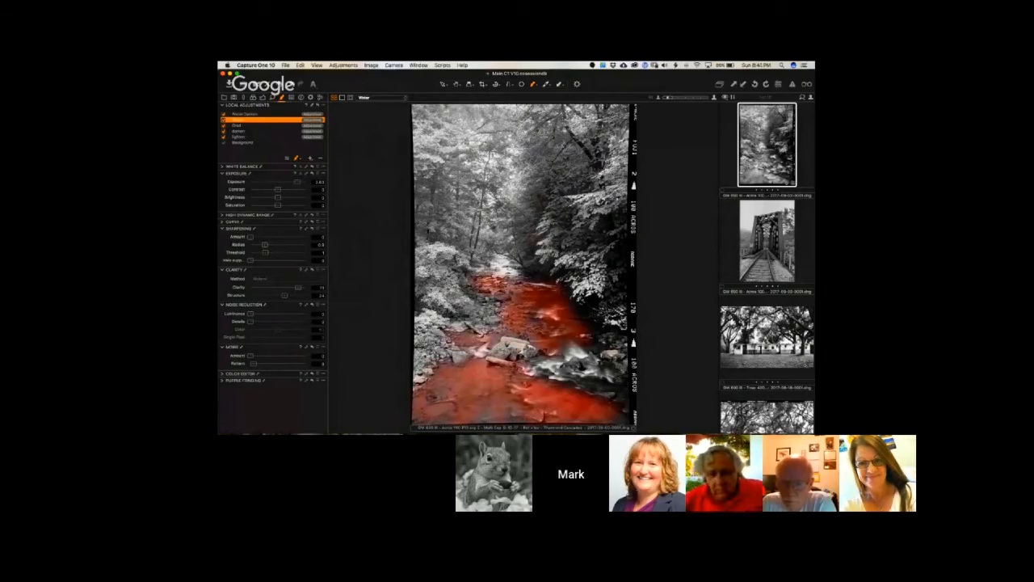
pyautogui.moveTo(422, 333)
pyautogui.mouseDown()
pyautogui.moveTo(417, 362)
pyautogui.moveTo(438, 349)
pyautogui.moveTo(422, 360)
pyautogui.moveTo(417, 341)
pyautogui.moveTo(422, 370)
pyautogui.mouseUp()
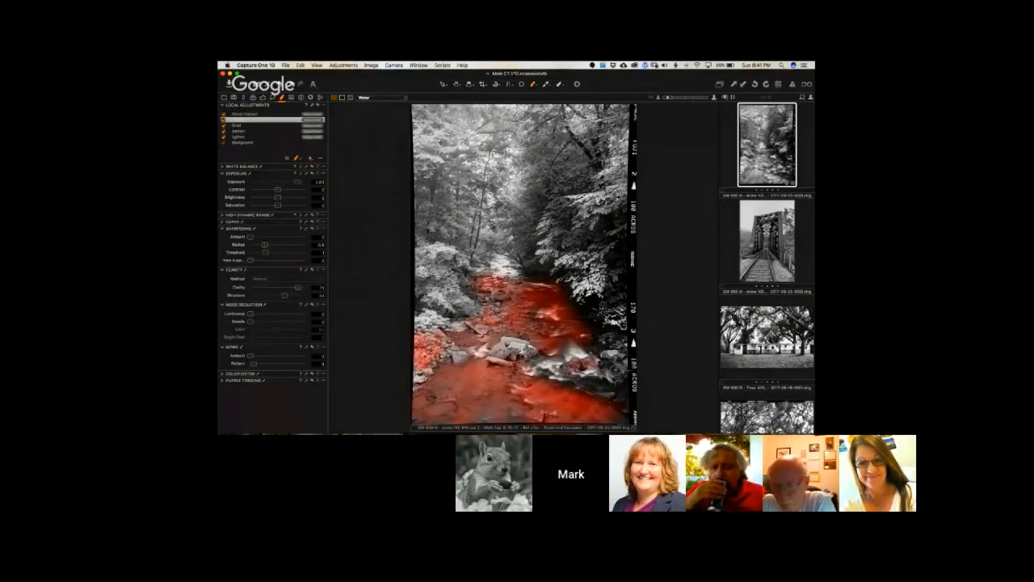
pyautogui.moveTo(625, 358); pyautogui.dragTo(619, 361)
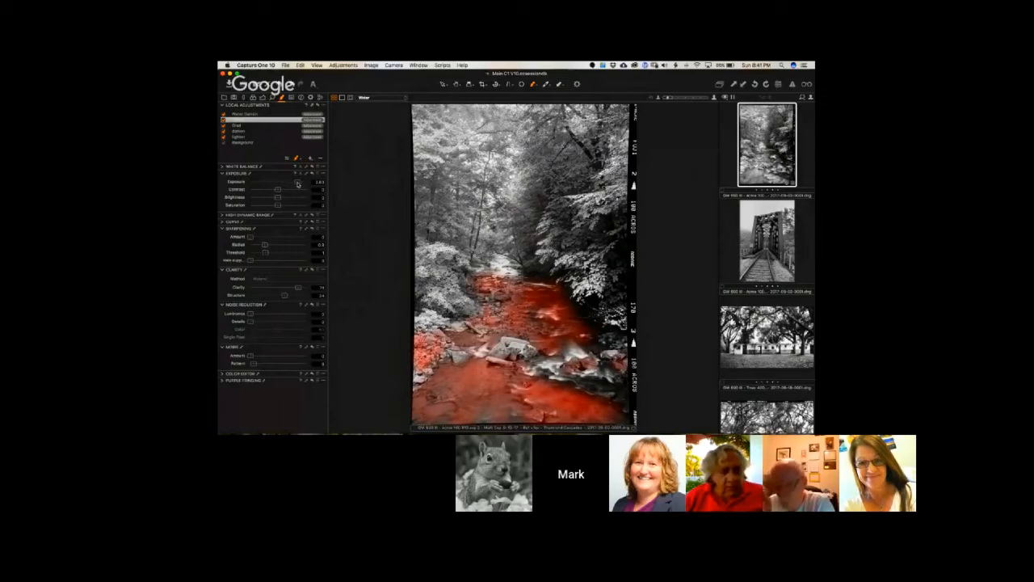
pyautogui.moveTo(299, 184)
pyautogui.mouseDown()
pyautogui.moveTo(281, 185)
pyautogui.moveTo(303, 186)
pyautogui.mouseUp()
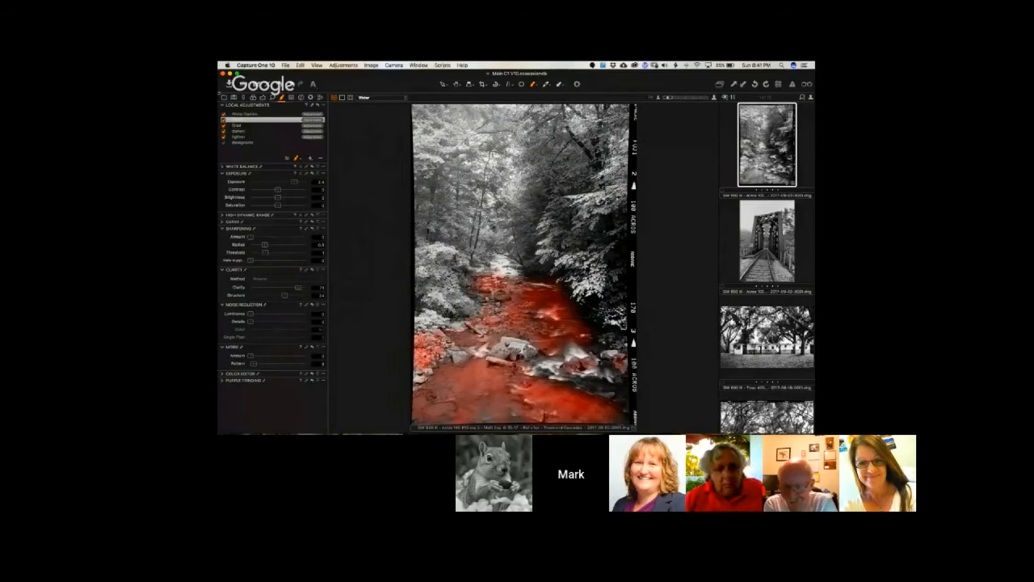
# - Extend the darken layer's mask across the background trees, raise the layer's contrast and check the mask overlay
pyautogui.click(246, 131)
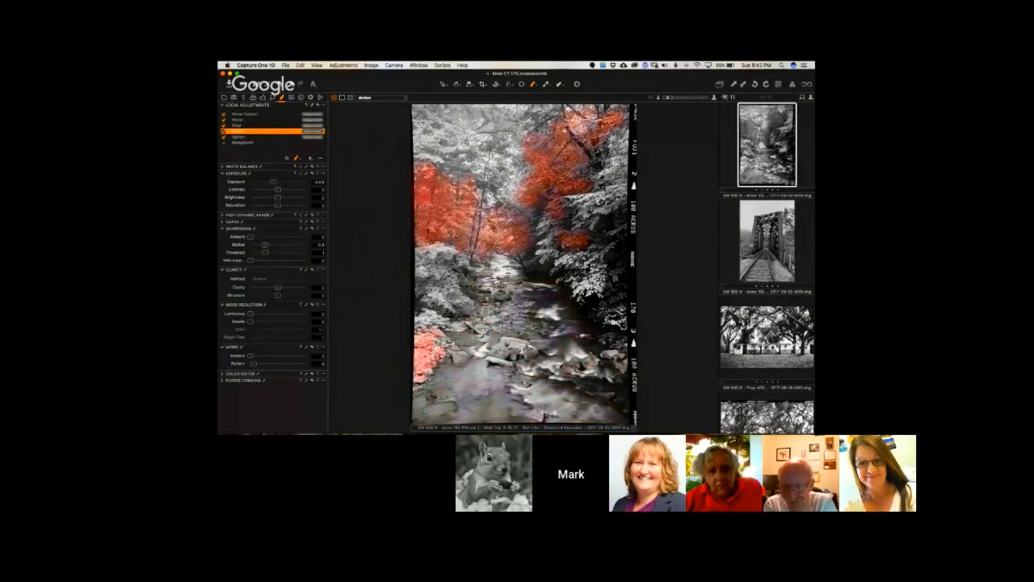
pyautogui.moveTo(458, 200)
pyautogui.mouseDown()
pyautogui.moveTo(456, 228)
pyautogui.moveTo(448, 188)
pyautogui.moveTo(418, 216)
pyautogui.mouseUp()
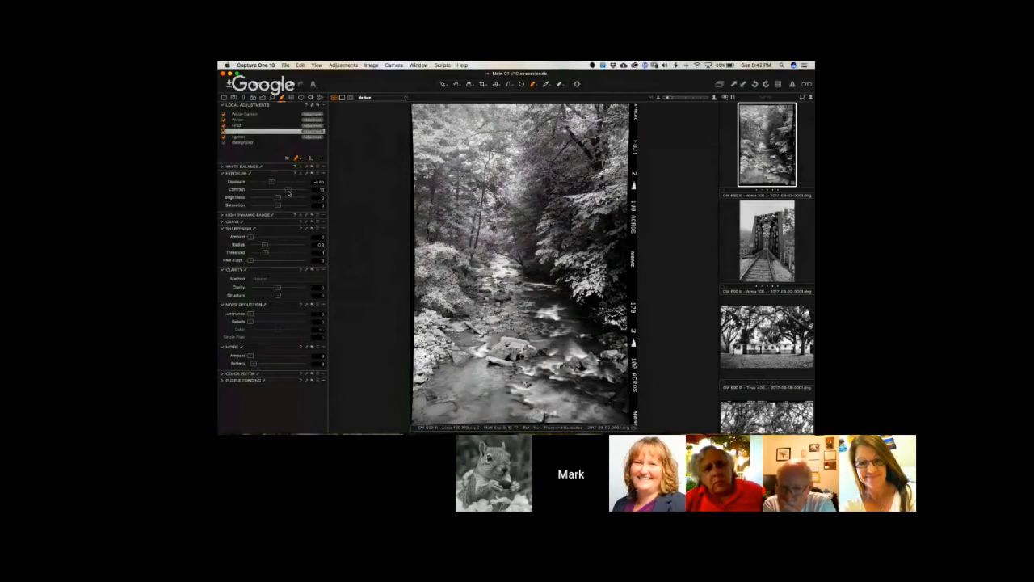
pyautogui.press('m')
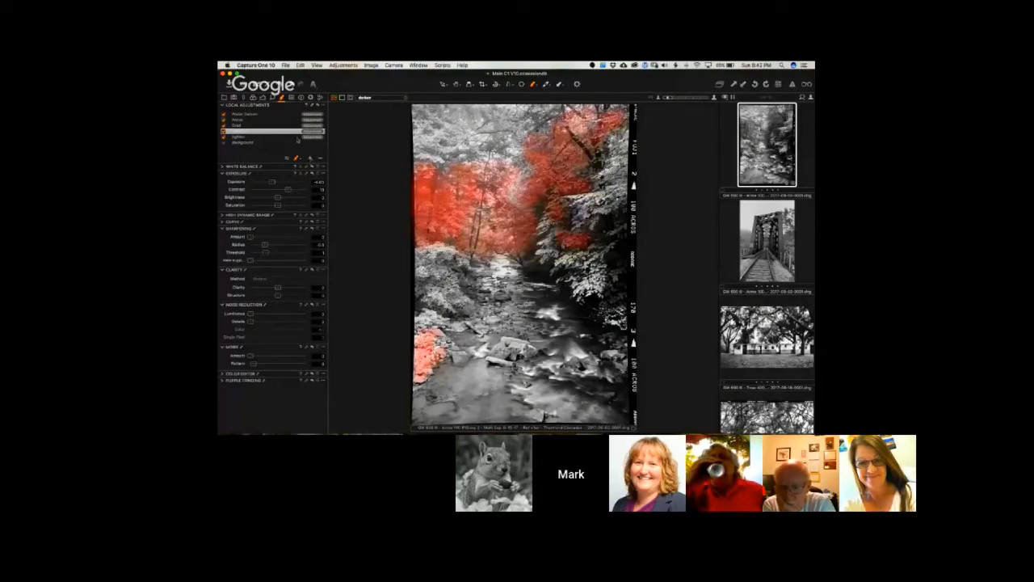
# - Add a new local adjustment layer named sharpen above the Water Darken layer
pyautogui.click(255, 114)
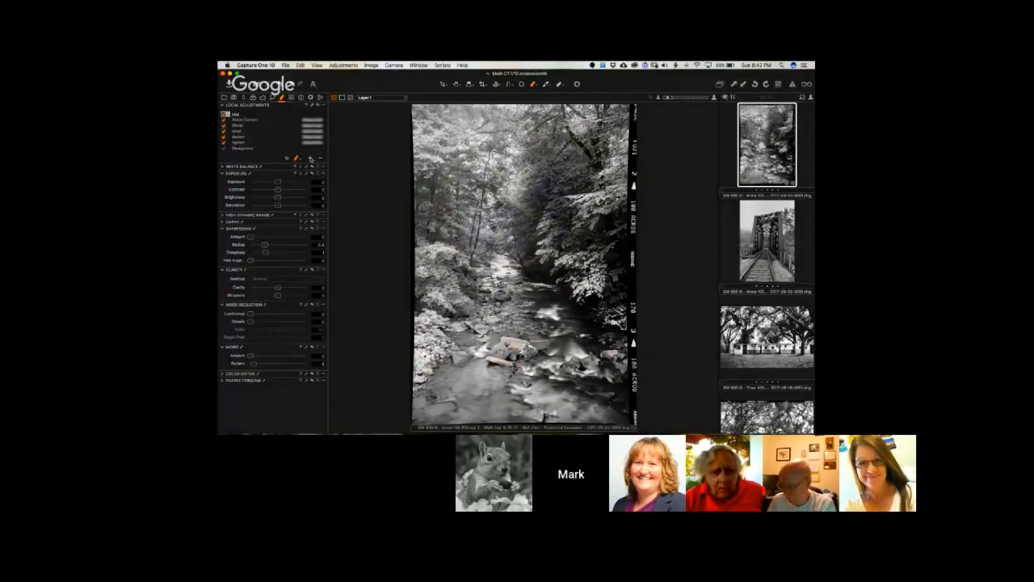
pyautogui.write('sharpen')
pyautogui.press('Return')
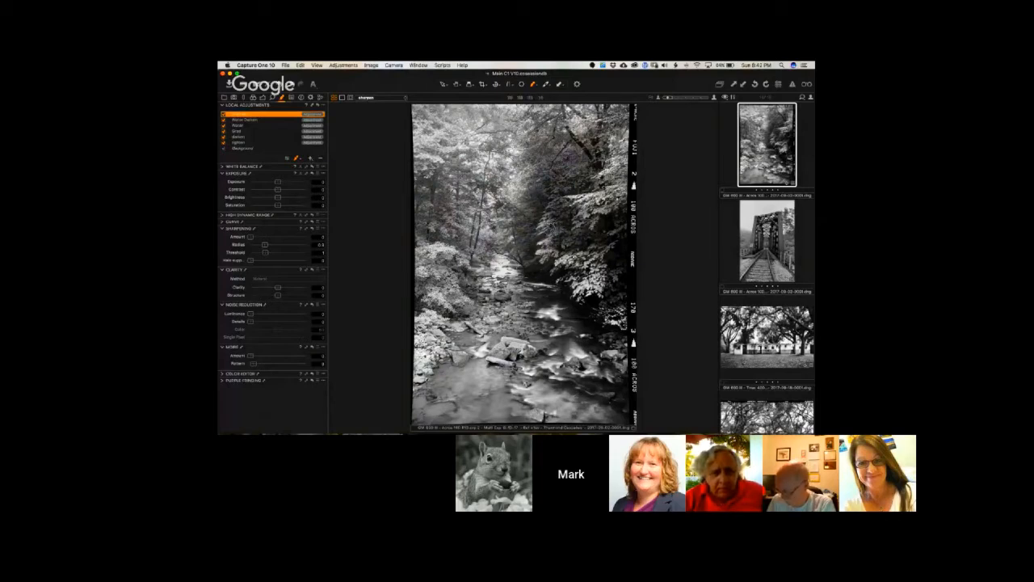
# - Brush the sharpen layer's mask over the bright leaves on the right, the stream rocks, the lower-left foliage and the mid-stream stones
pyautogui.moveTo(569, 259)
pyautogui.mouseDown()
pyautogui.moveTo(602, 257)
pyautogui.moveTo(593, 283)
pyautogui.moveTo(590, 262)
pyautogui.moveTo(561, 262)
pyautogui.mouseUp()
pyautogui.moveTo(582, 202)
pyautogui.mouseDown()
pyautogui.moveTo(574, 192)
pyautogui.moveTo(607, 192)
pyautogui.moveTo(575, 212)
pyautogui.moveTo(601, 207)
pyautogui.mouseUp()
pyautogui.moveTo(601, 206); pyautogui.dragTo(607, 172)
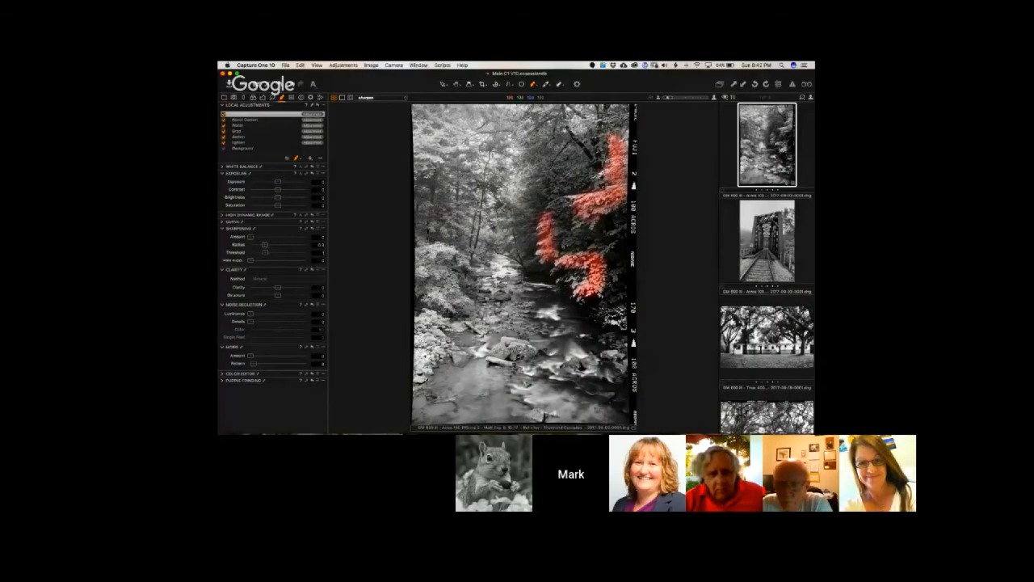
pyautogui.moveTo(517, 349); pyautogui.dragTo(499, 353)
pyautogui.moveTo(593, 361); pyautogui.dragTo(576, 360)
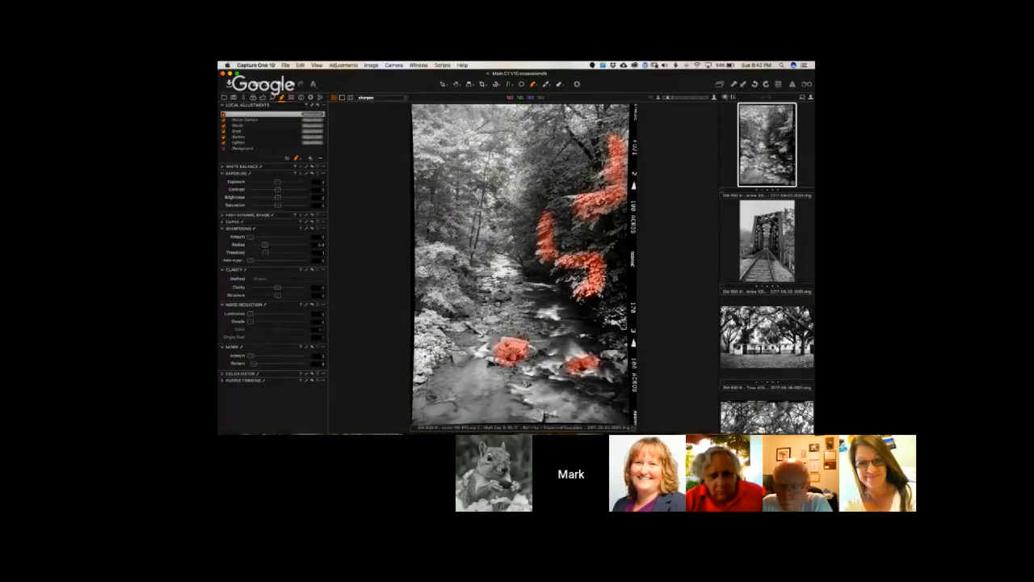
pyautogui.moveTo(509, 354); pyautogui.dragTo(493, 361)
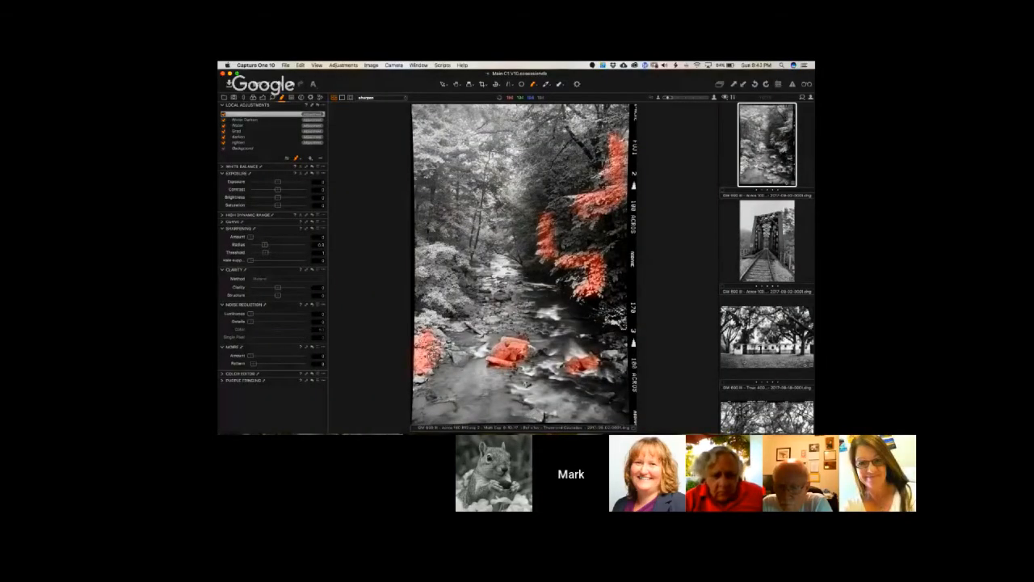
pyautogui.moveTo(455, 360); pyautogui.dragTo(463, 353)
pyautogui.moveTo(495, 318)
pyautogui.mouseDown()
pyautogui.moveTo(497, 308)
pyautogui.moveTo(461, 324)
pyautogui.moveTo(496, 318)
pyautogui.moveTo(483, 268)
pyautogui.mouseUp()
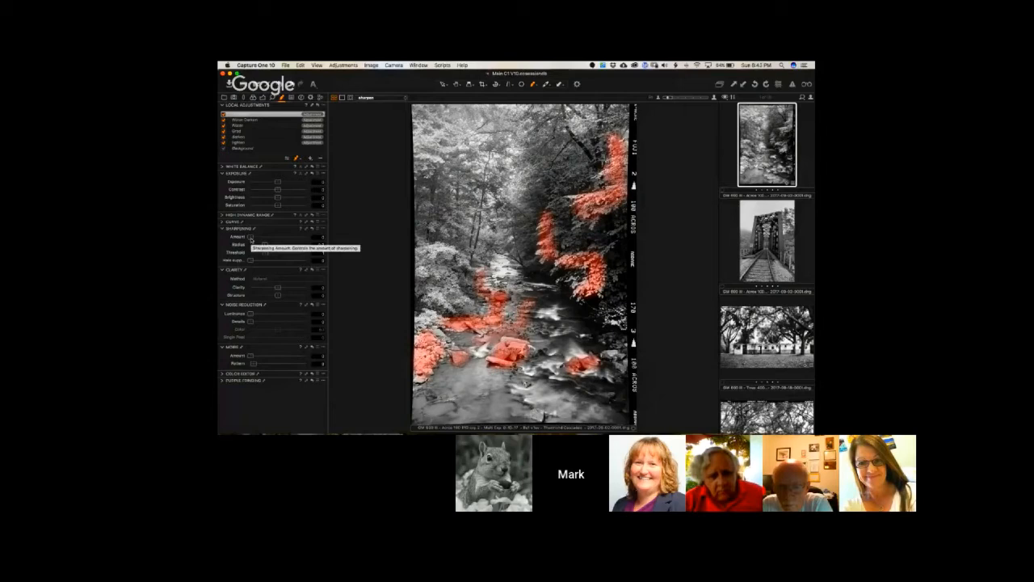
# - Increase the sharpen layer's sharpening amount, set its radius to 1, and show the mask overlay
pyautogui.moveTo(251, 239)
pyautogui.mouseDown()
pyautogui.moveTo(296, 240)
pyautogui.moveTo(256, 239)
pyautogui.mouseUp()
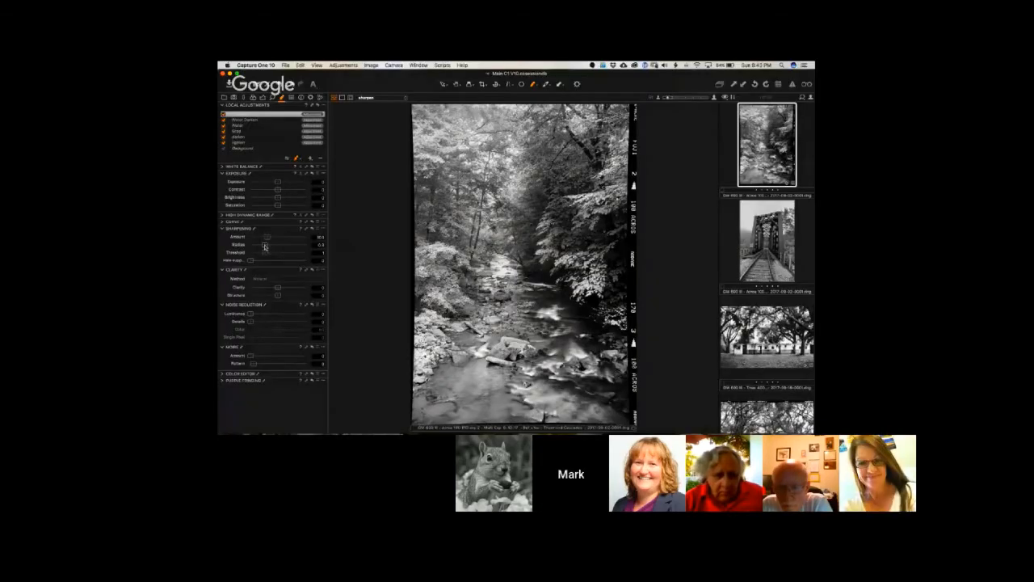
pyautogui.moveTo(264, 245); pyautogui.dragTo(291, 244)
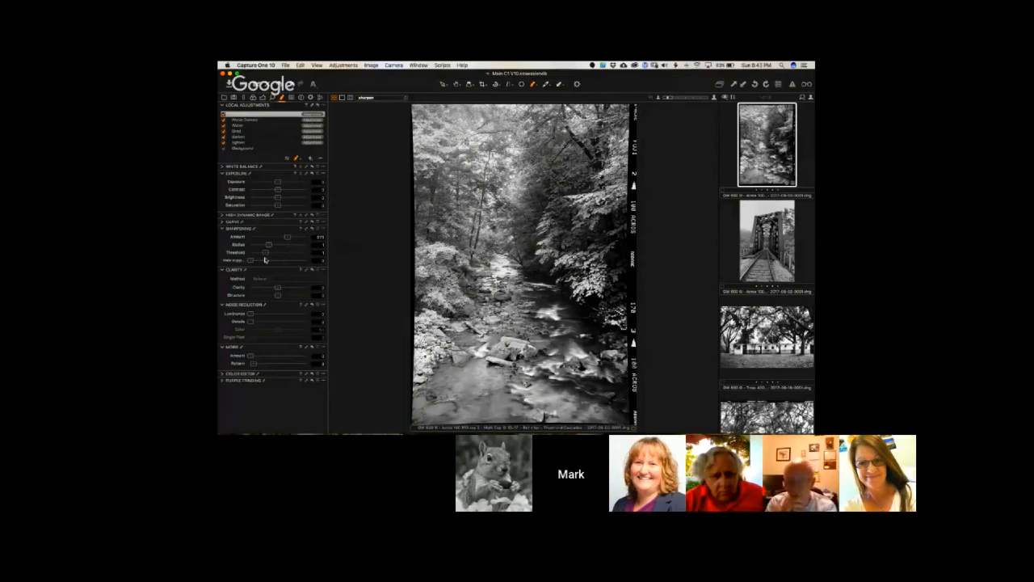
pyautogui.press('m')
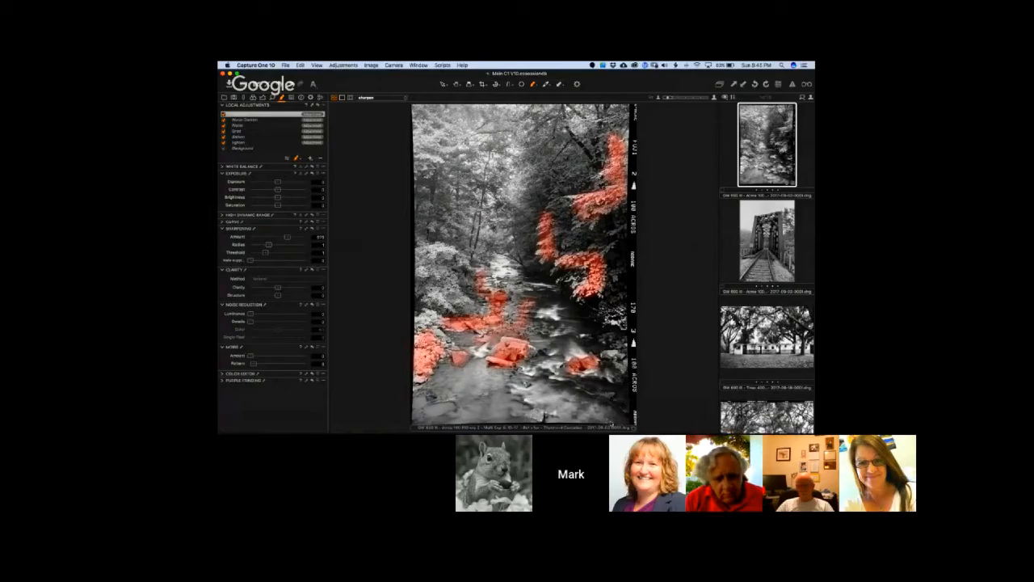
# - Switch to Adobe Bridge CC 2017 to show the folder containing the photos
pyautogui.press('super+Tab')
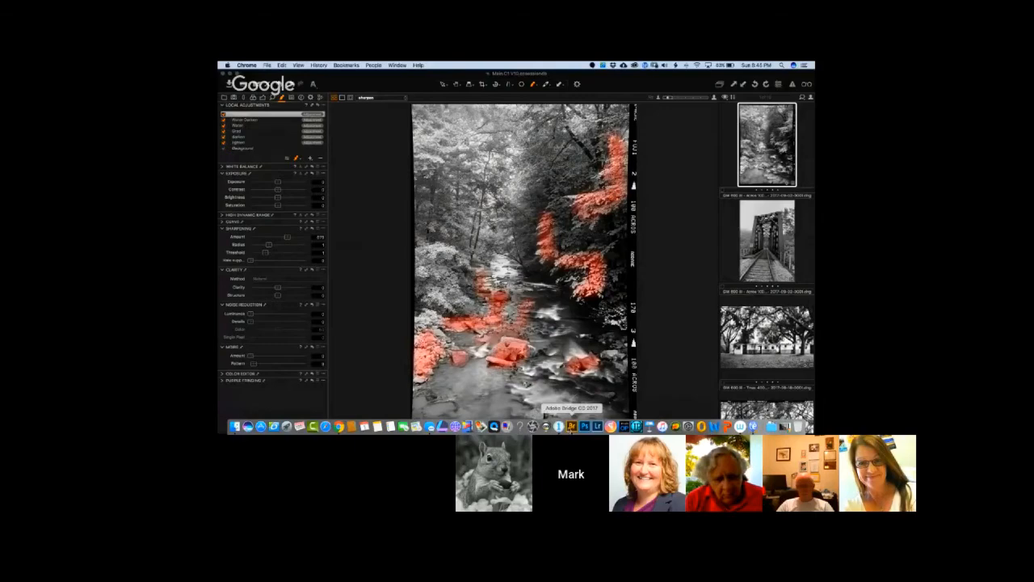
pyautogui.click(571, 426)
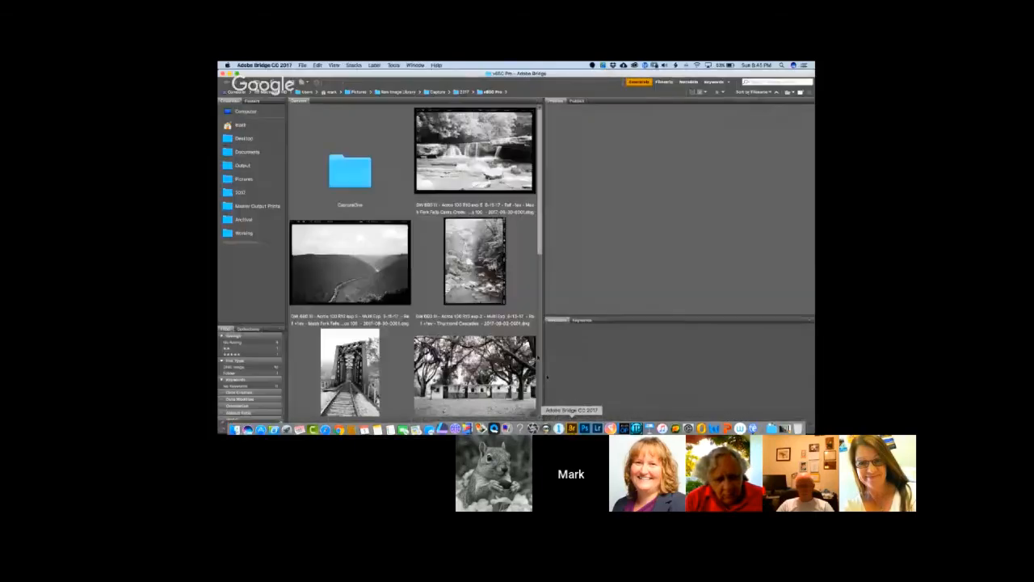
# - Open the Output folder and show the Thurmond Cascades stream photo in the Filmstrip workspace with an enlarged preview
pyautogui.click(243, 164)
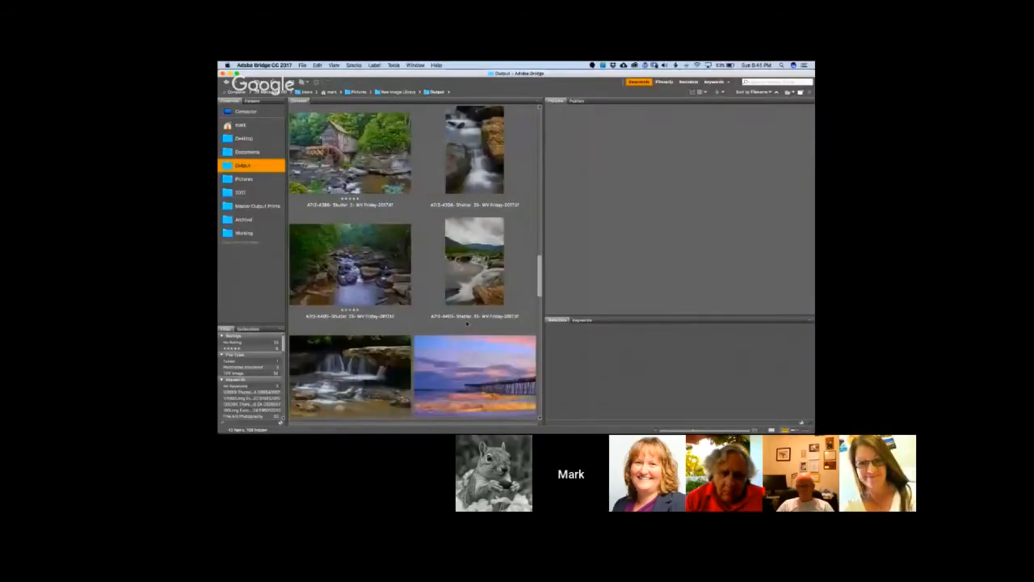
pyautogui.scroll(-5, 467, 323)
pyautogui.scroll(-6, 467, 323)
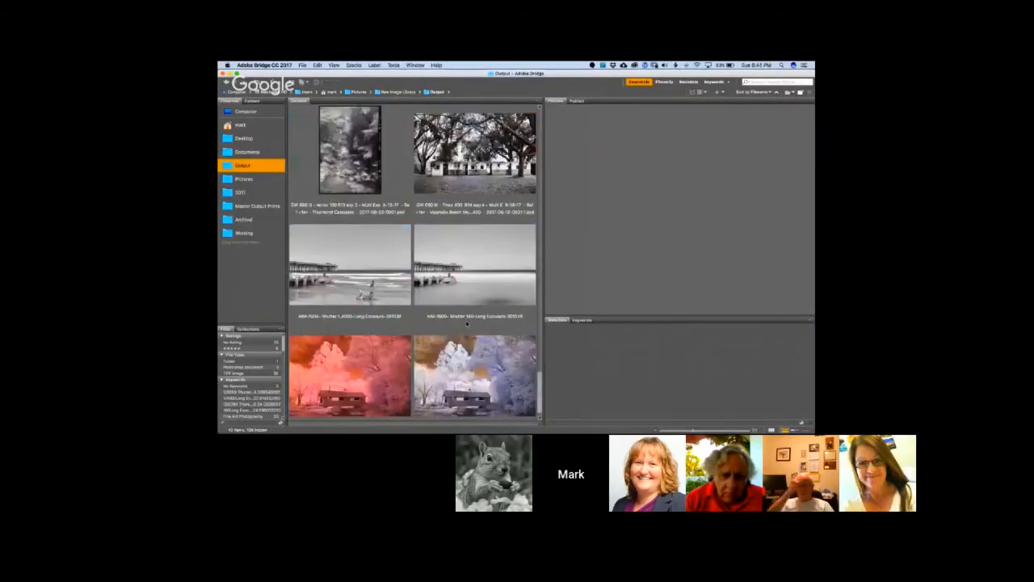
pyautogui.scroll(2, 467, 323)
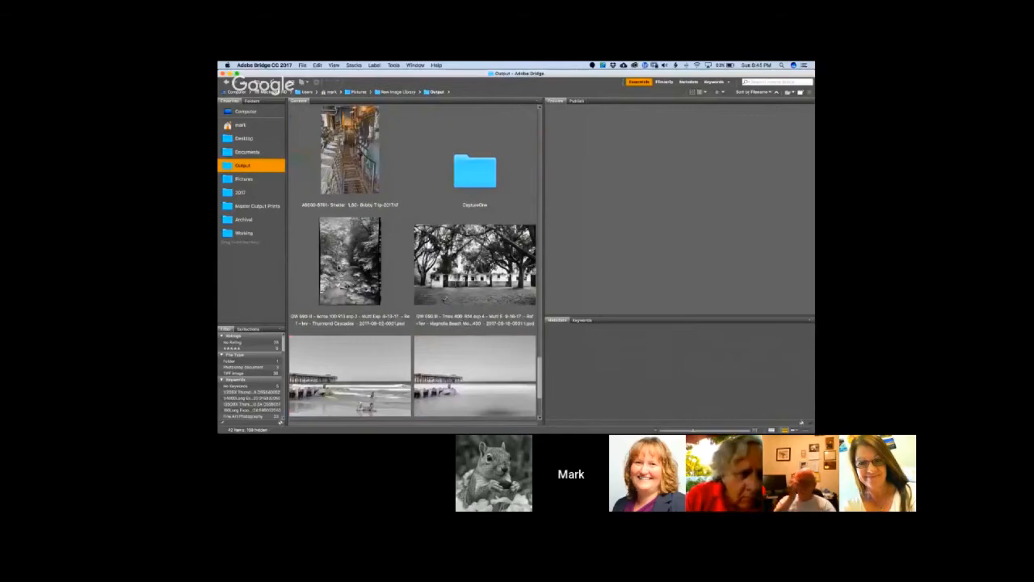
pyautogui.click(350, 262)
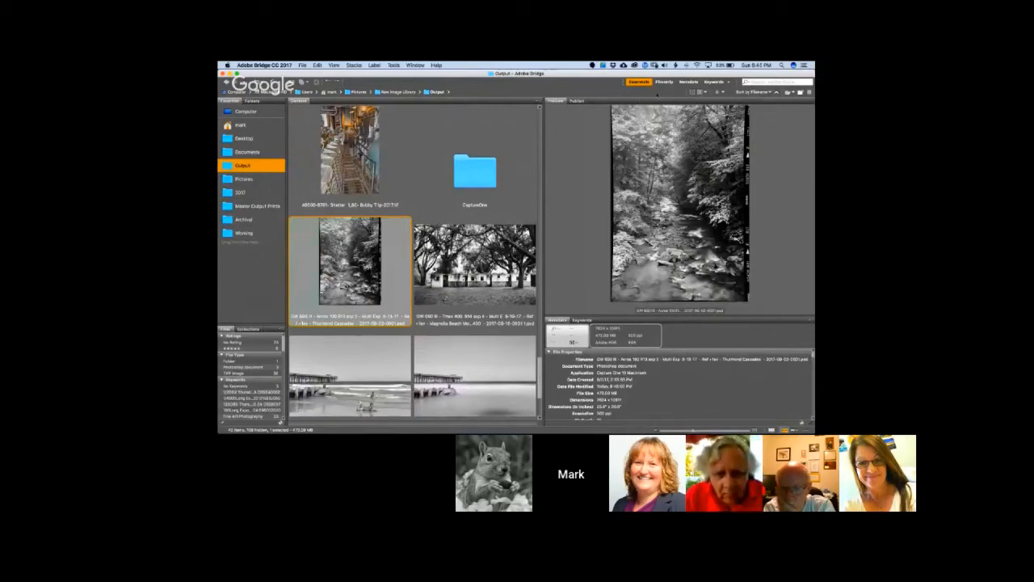
pyautogui.click(664, 83)
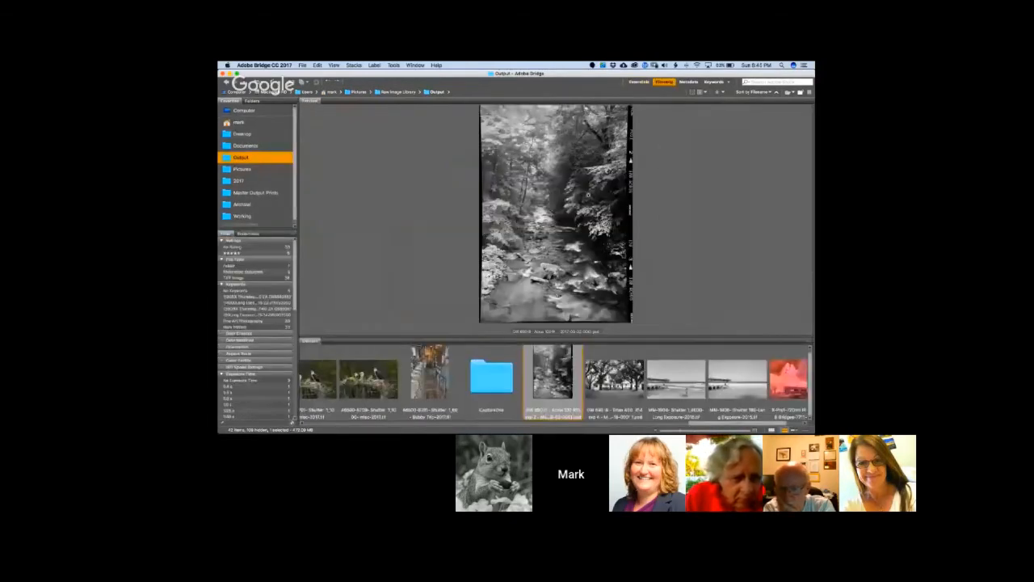
pyautogui.moveTo(487, 344); pyautogui.dragTo(487, 349)
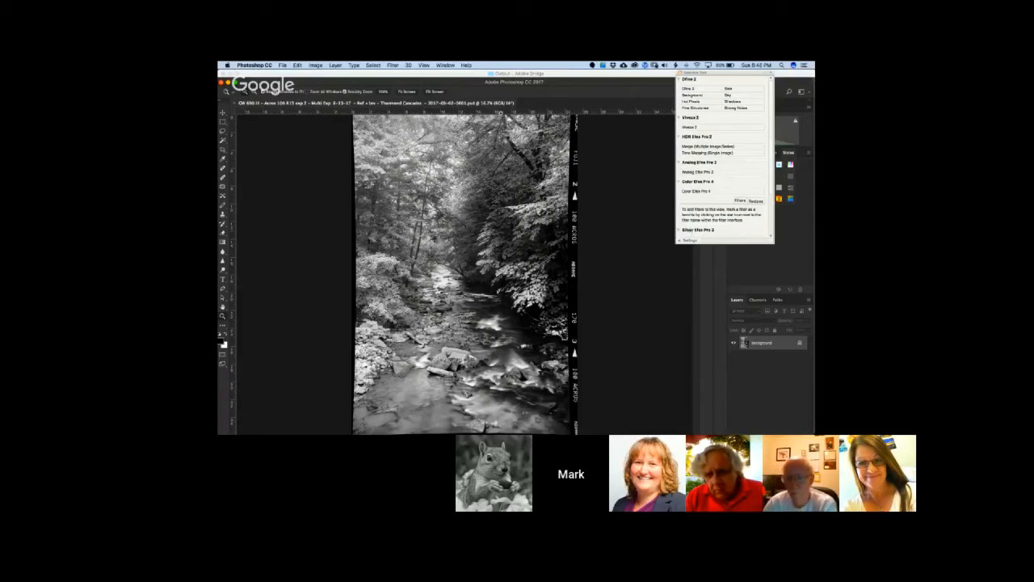
# - Check the stream photo's color mode and bit depth in Photoshop
pyautogui.click(315, 66)
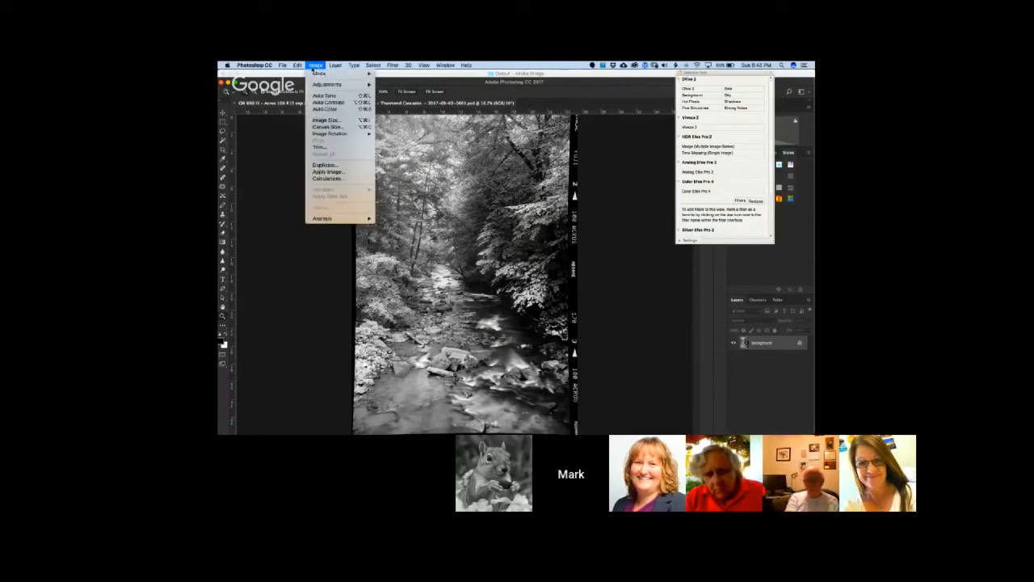
pyautogui.moveTo(319, 73)
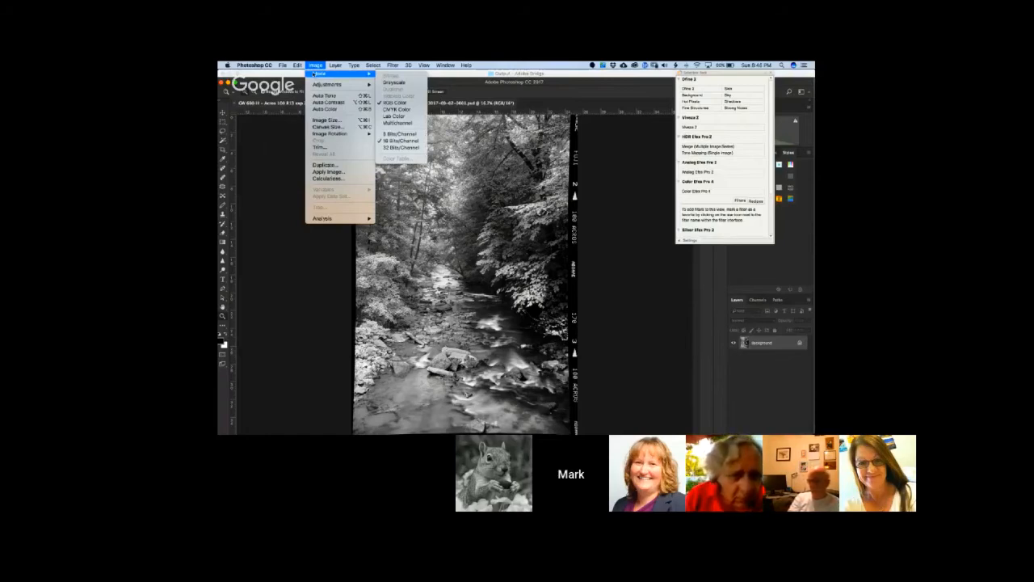
pyautogui.click(644, 103)
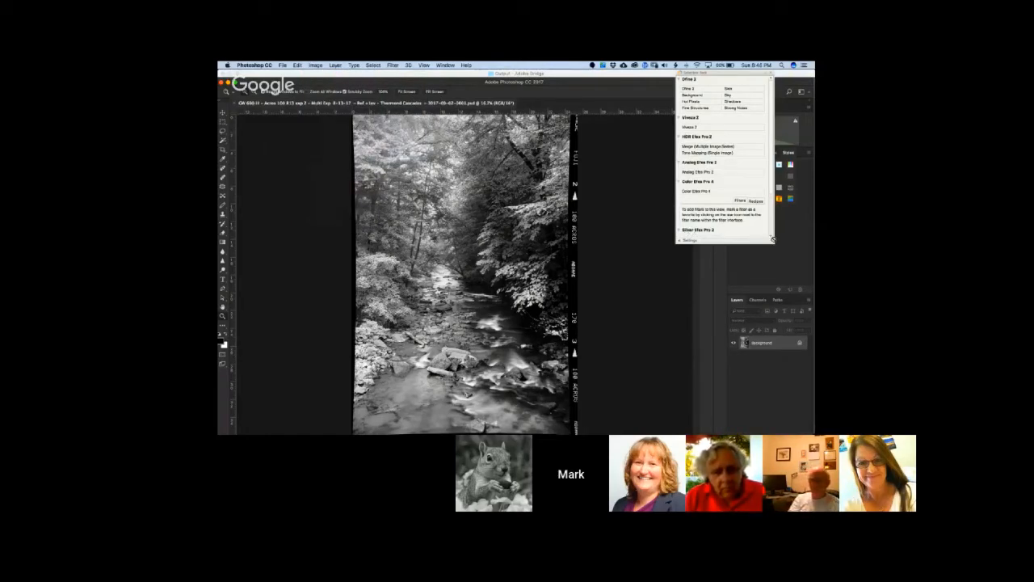
# - Open the stream photo in Silver Efex Pro 2 and select the Neutral preset
pyautogui.scroll(-3, 738, 225)
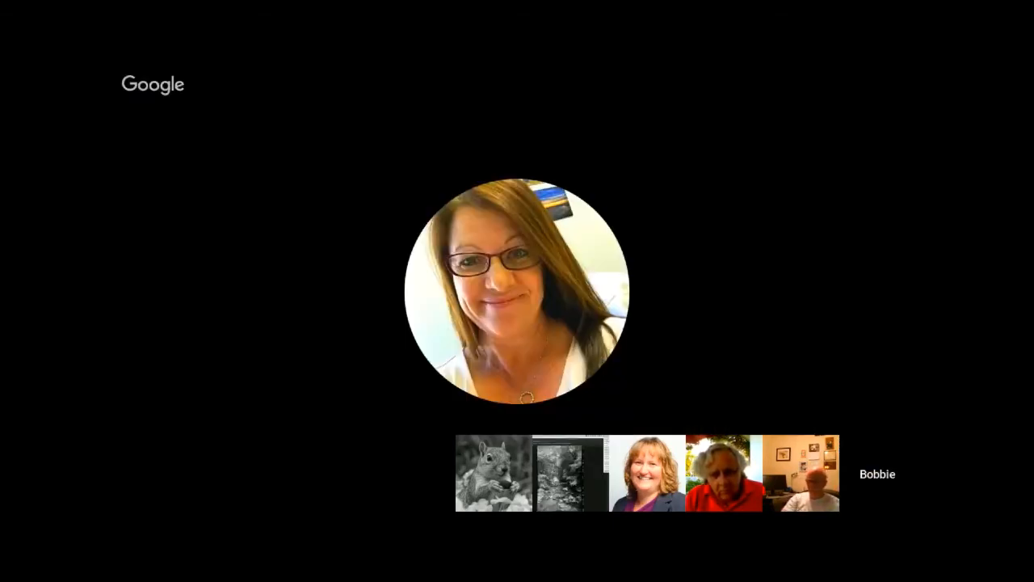
pyautogui.click(687, 213)
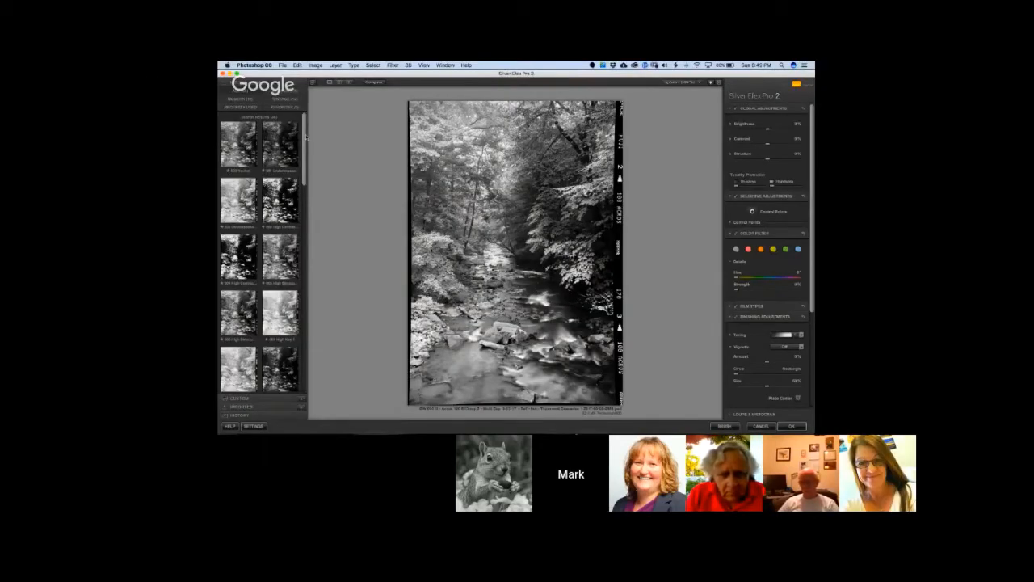
pyautogui.click(235, 143)
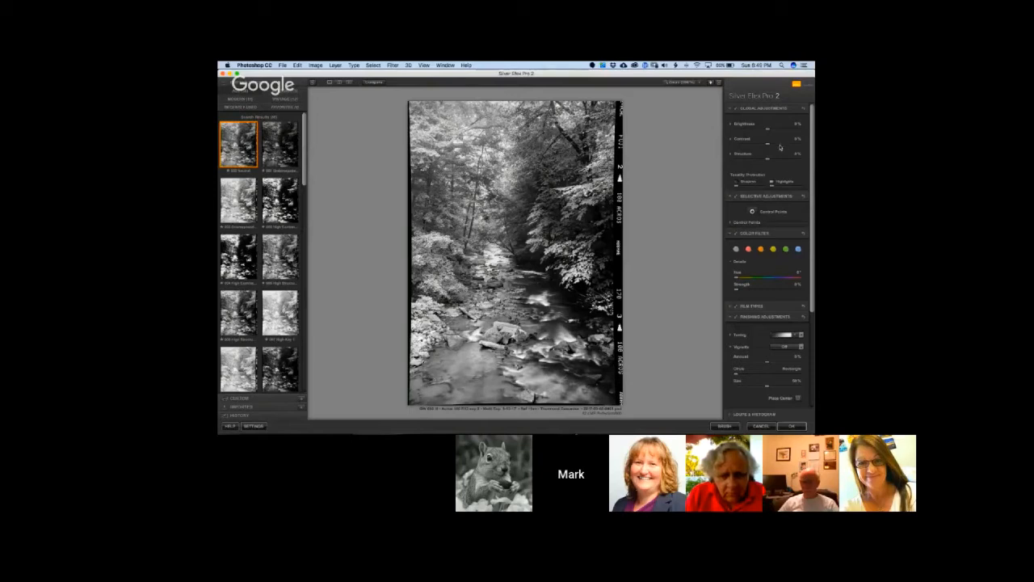
# - Set the global contrast to 7%, raise the structure and lower the brightness slightly, applying the result as a new layer
pyautogui.moveTo(769, 146); pyautogui.dragTo(778, 147)
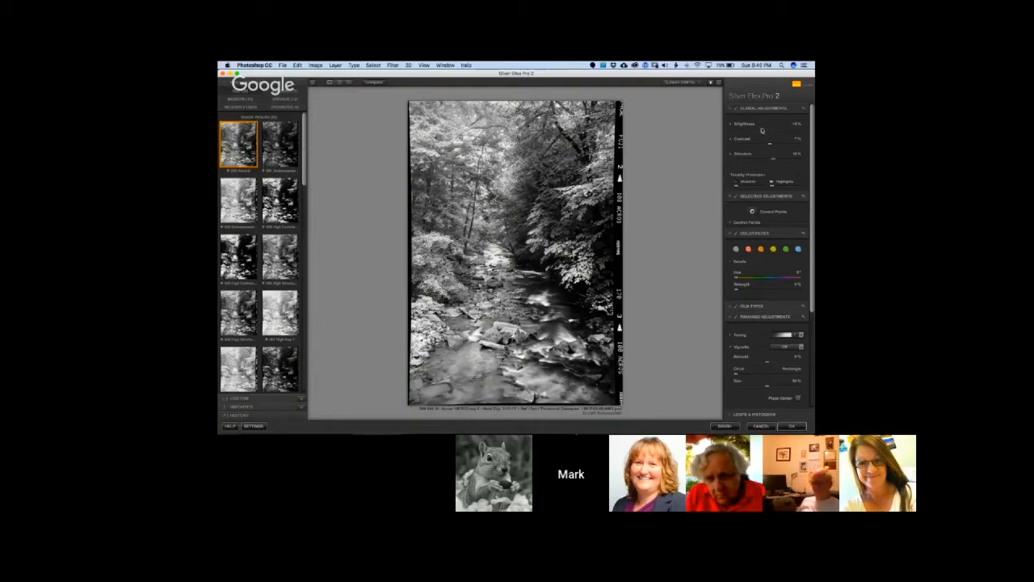
pyautogui.moveTo(768, 130); pyautogui.dragTo(766, 132)
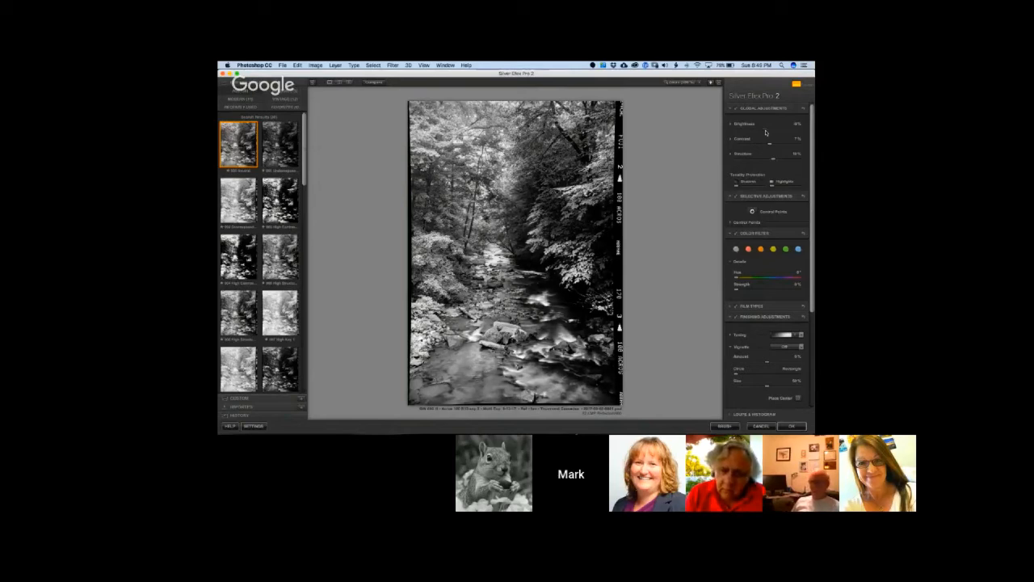
pyautogui.moveTo(766, 133); pyautogui.dragTo(762, 132)
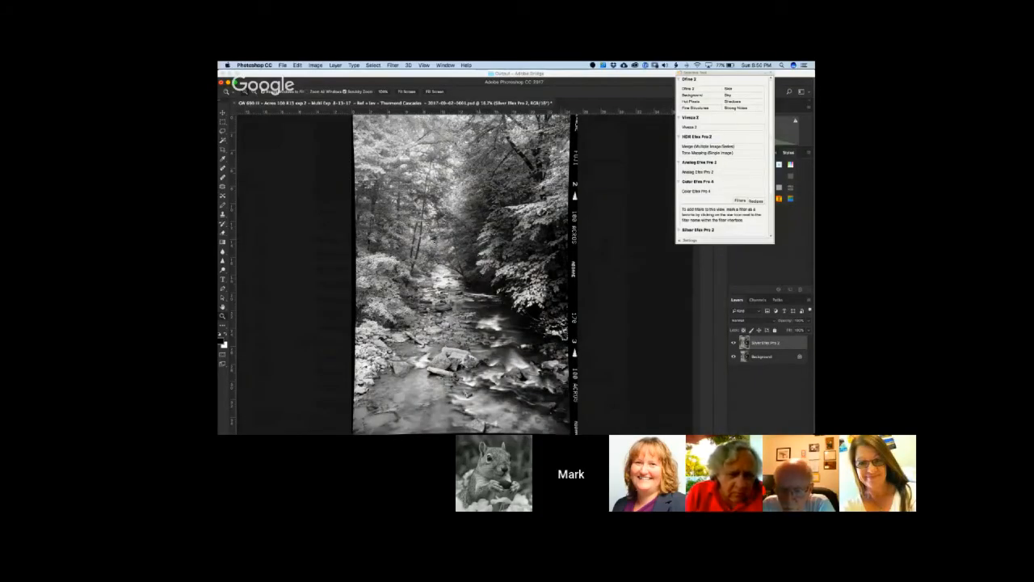
# - Close the stream photo without saving its changes and quit Photoshop
pyautogui.click(234, 103)
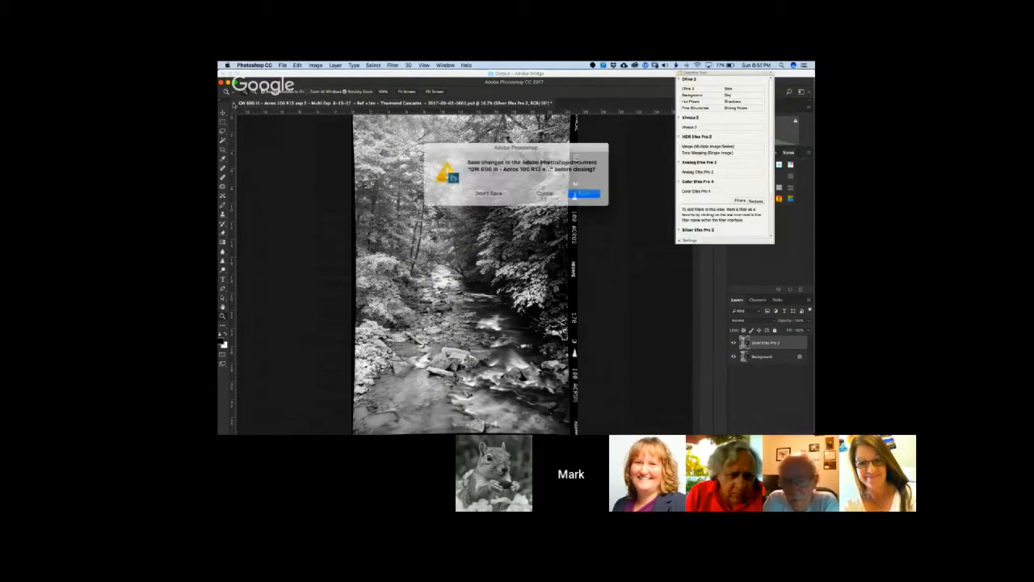
pyautogui.click(493, 191)
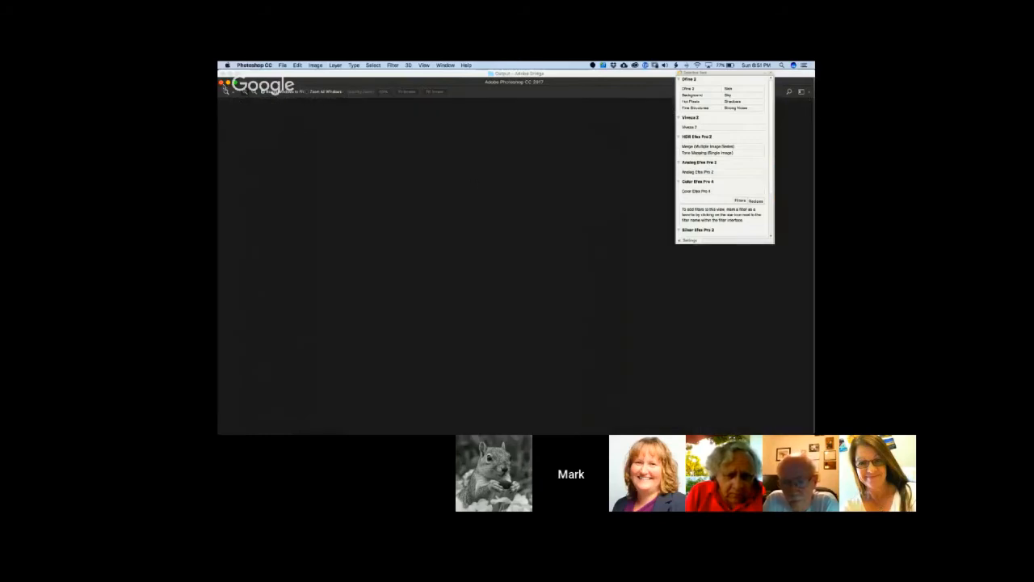
pyautogui.click(245, 64)
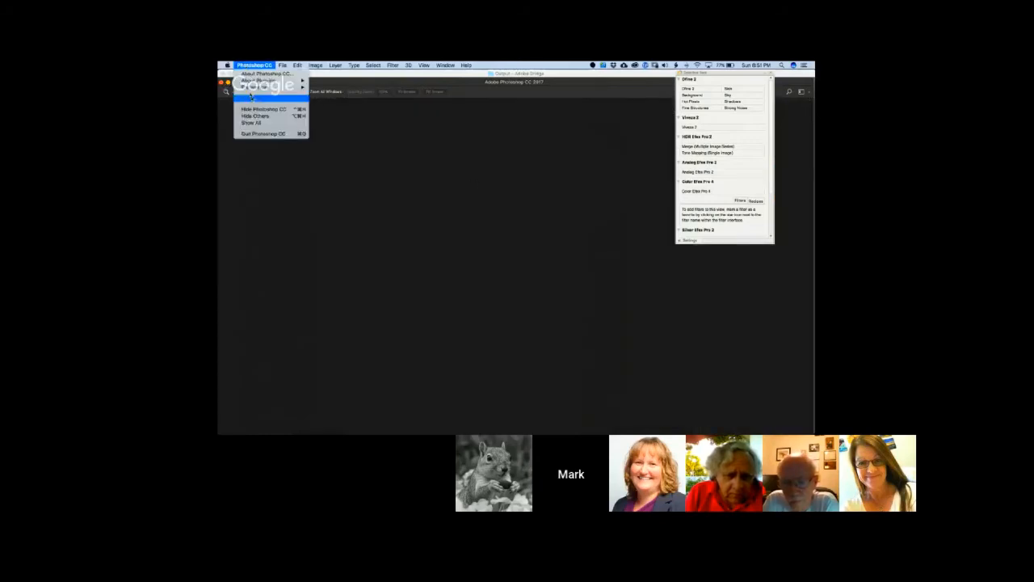
pyautogui.click(269, 134)
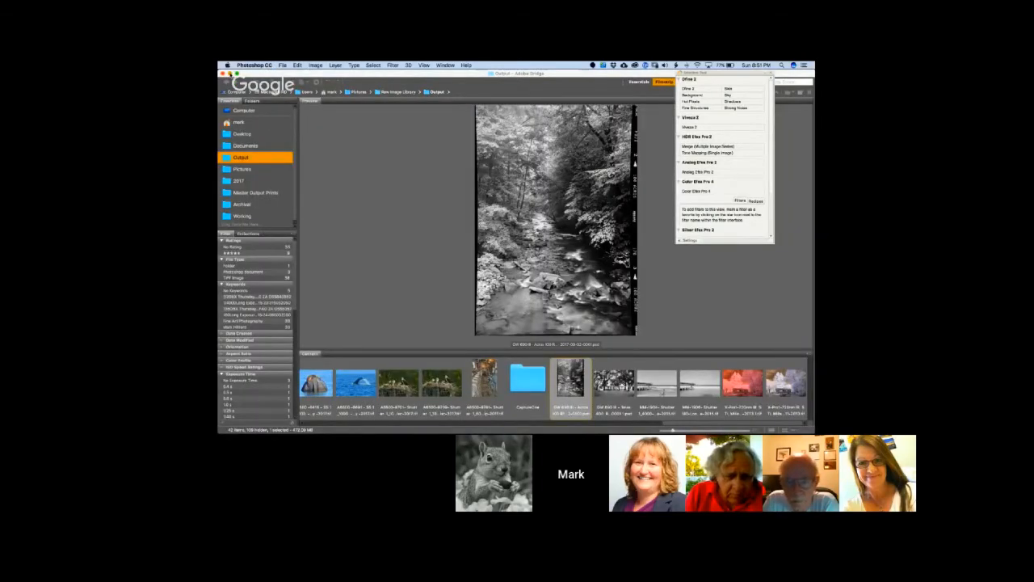
# - Return from Bridge to Capture One and turn off the stream photo's local adjustment layers except Water Darken
pyautogui.click(230, 74)
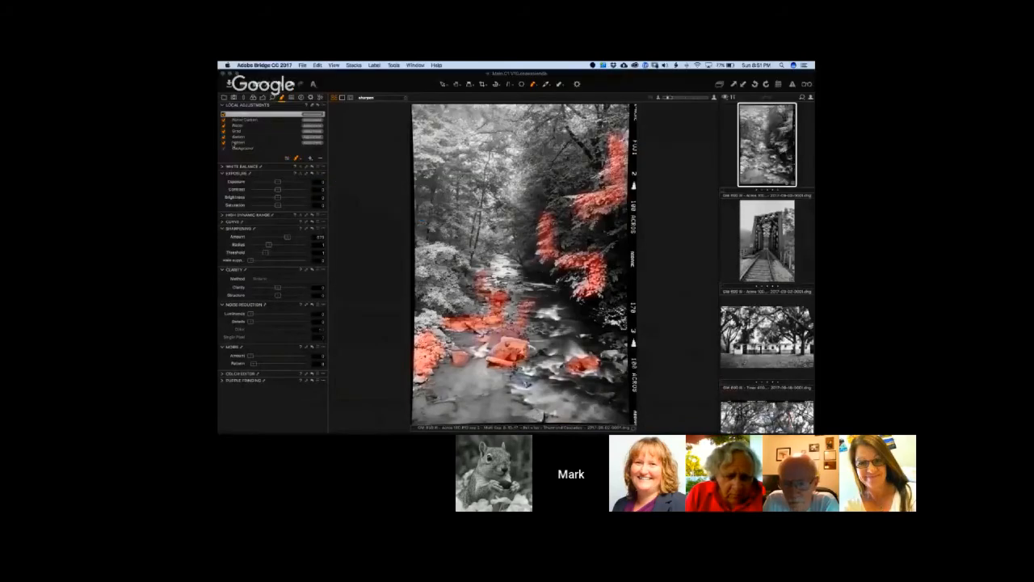
pyautogui.click(232, 146)
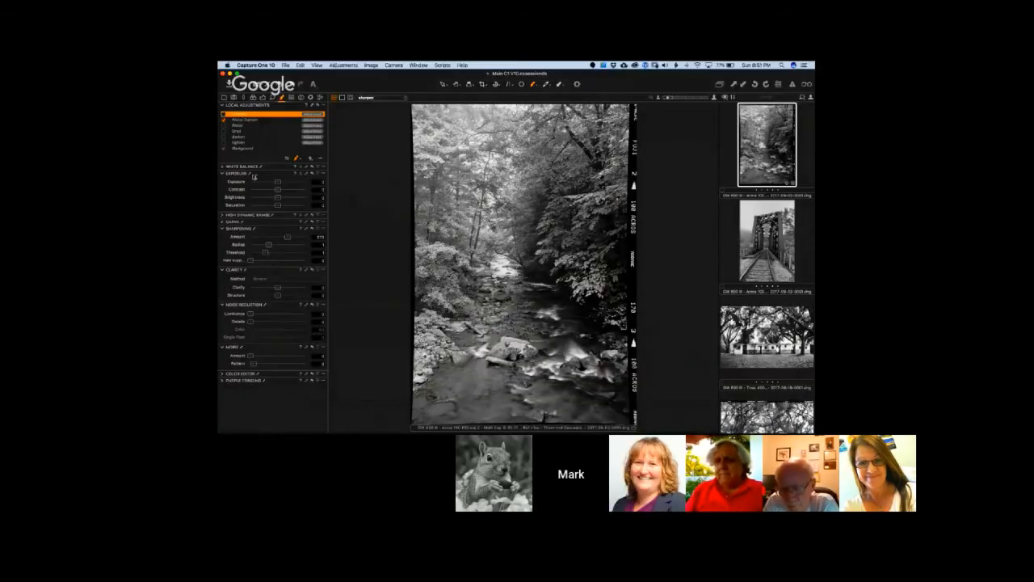
pyautogui.moveTo(437, 428)
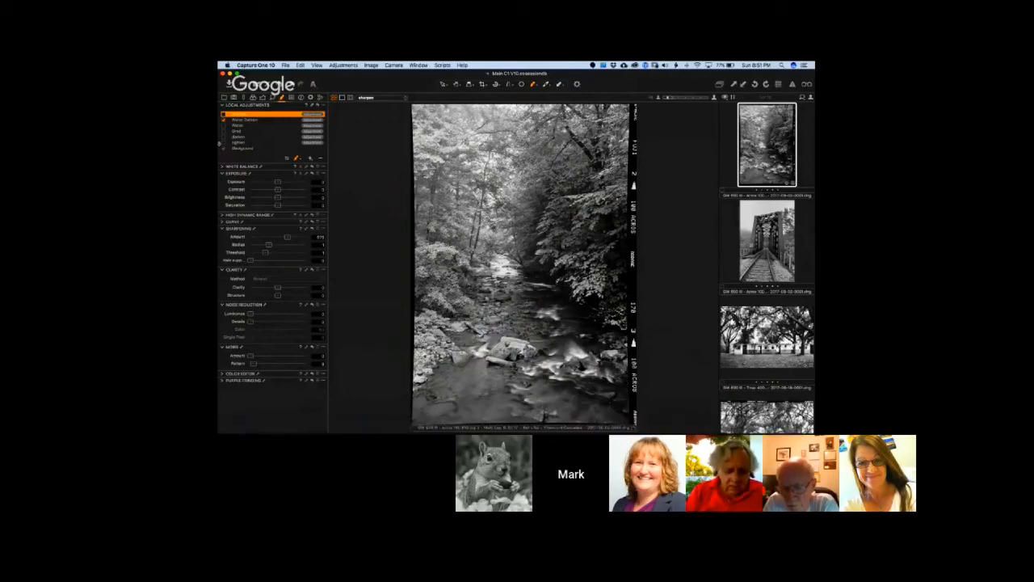
# - Open the Aug folder in the library and select the darker vertical color photo of the small waterfall
pyautogui.click(224, 97)
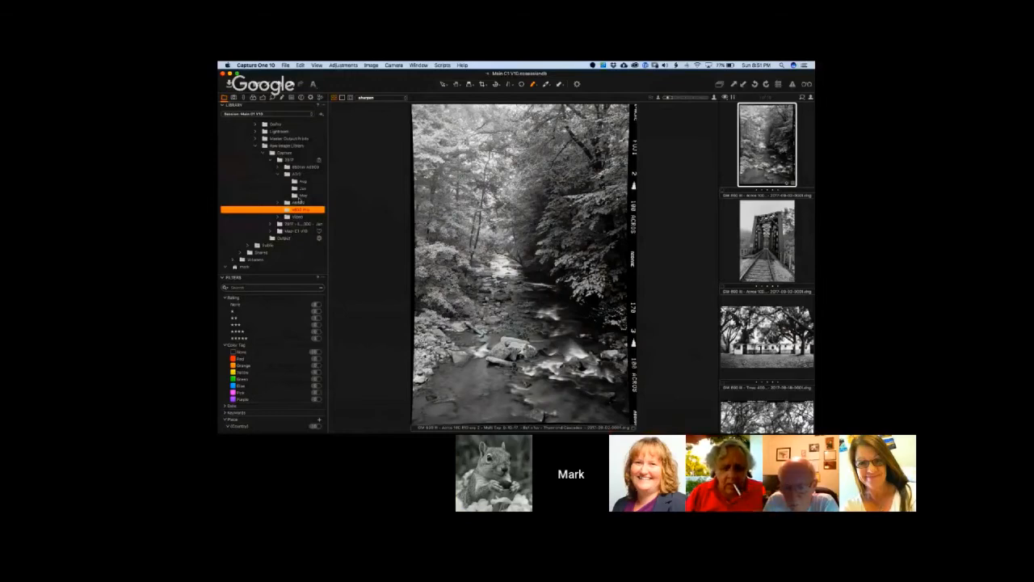
pyautogui.click(304, 181)
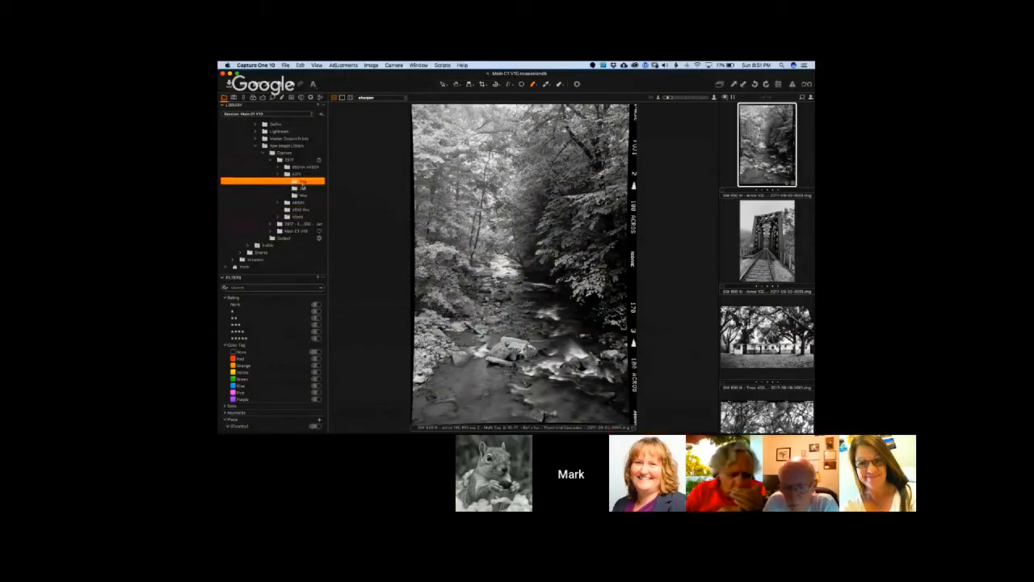
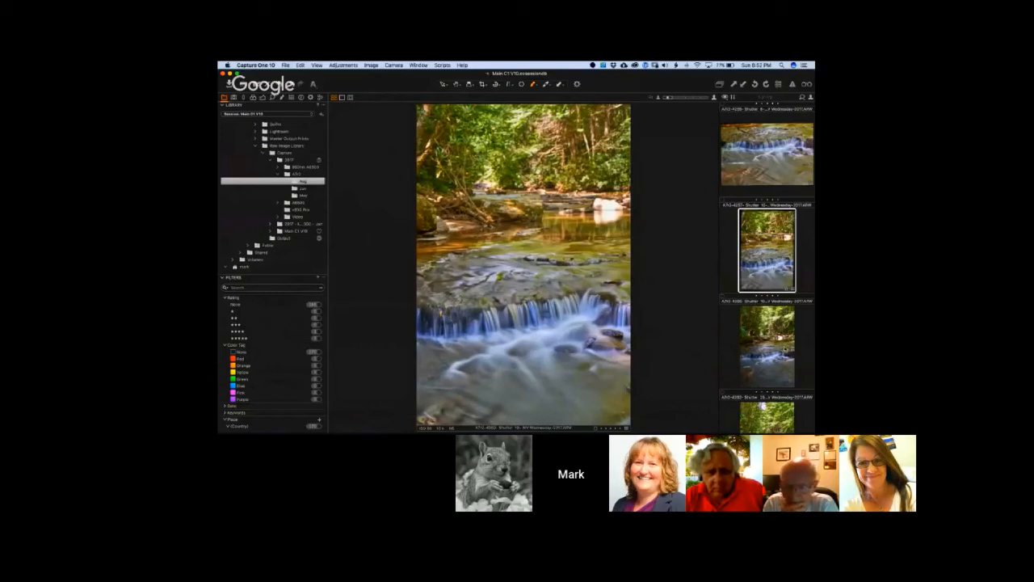
pyautogui.click(784, 349)
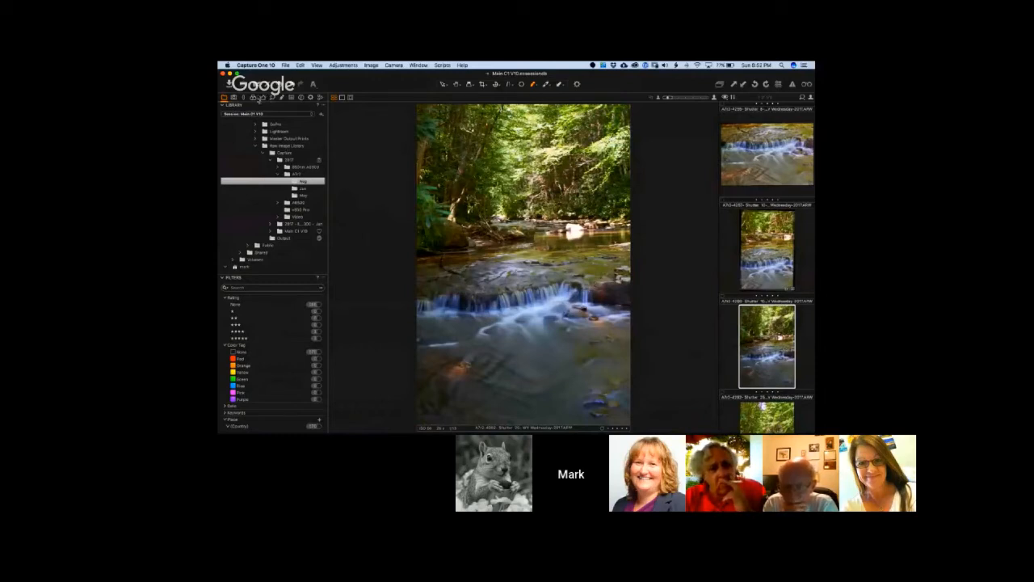
# - Adjust the waterfall photo's lens distortion correction and lower its overall exposure slightly
pyautogui.click(262, 97)
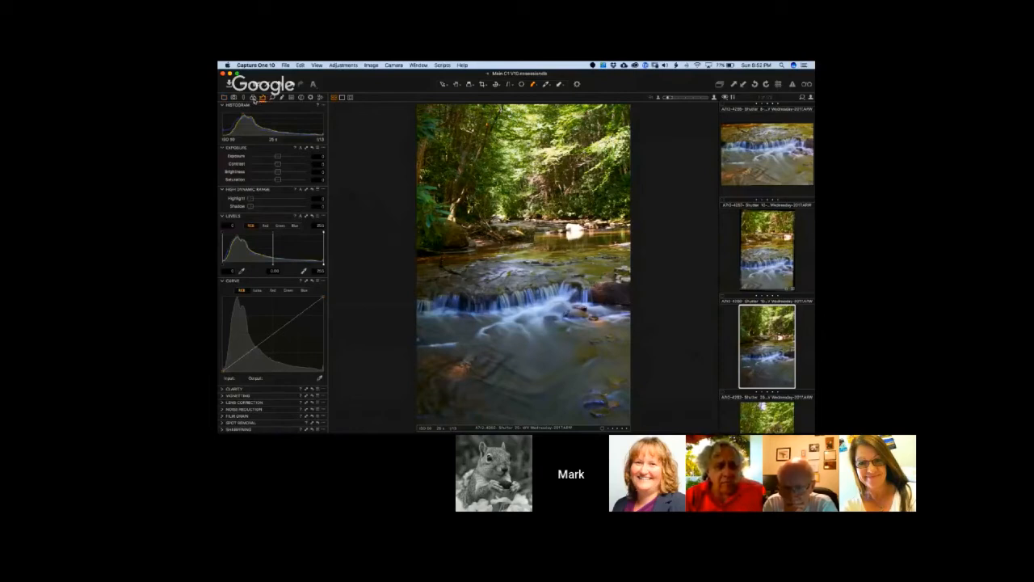
pyautogui.click(253, 97)
pyautogui.click(243, 97)
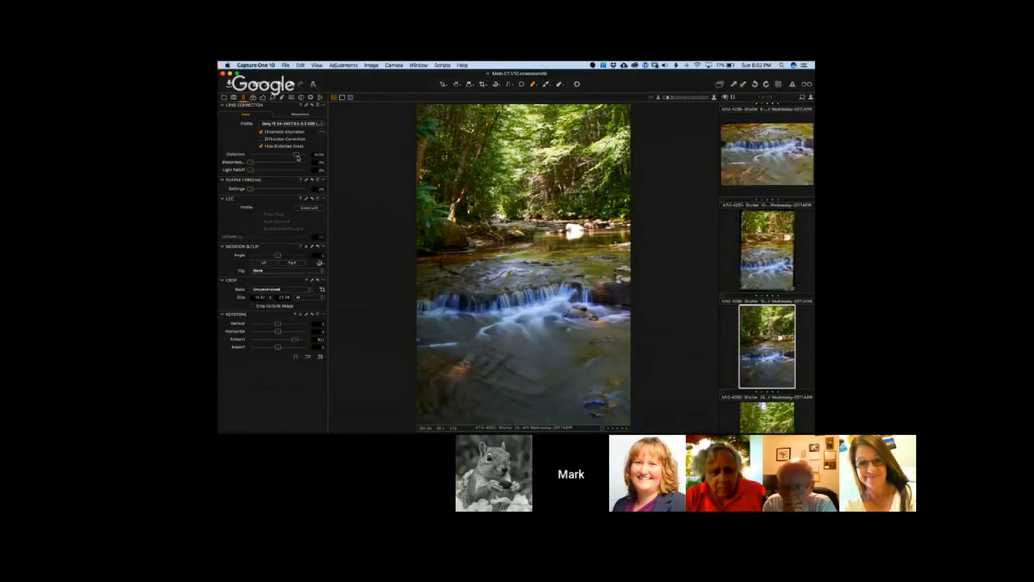
pyautogui.moveTo(297, 155)
pyautogui.mouseDown()
pyautogui.moveTo(252, 157)
pyautogui.moveTo(294, 159)
pyautogui.mouseUp()
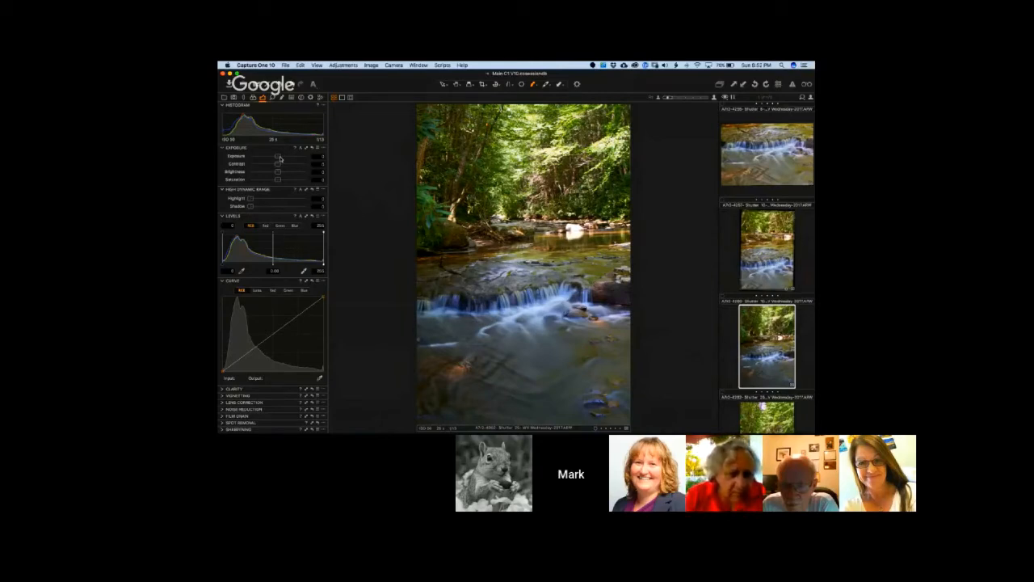
pyautogui.moveTo(280, 159)
pyautogui.mouseDown()
pyautogui.moveTo(289, 160)
pyautogui.moveTo(281, 162)
pyautogui.mouseUp()
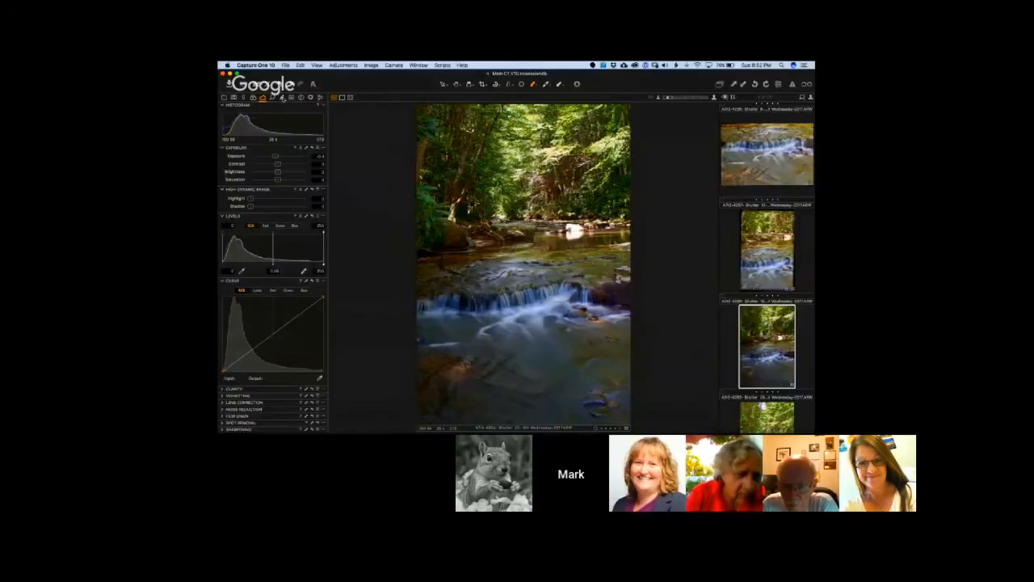
# - Add a local adjustment layer named Trees Lighten to the waterfall photo
pyautogui.click(282, 97)
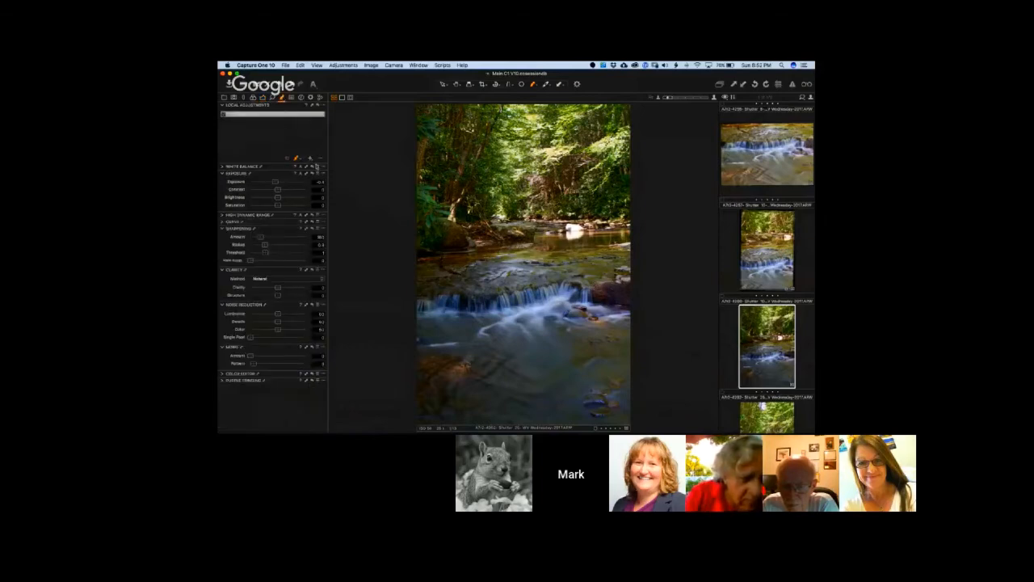
pyautogui.click(310, 159)
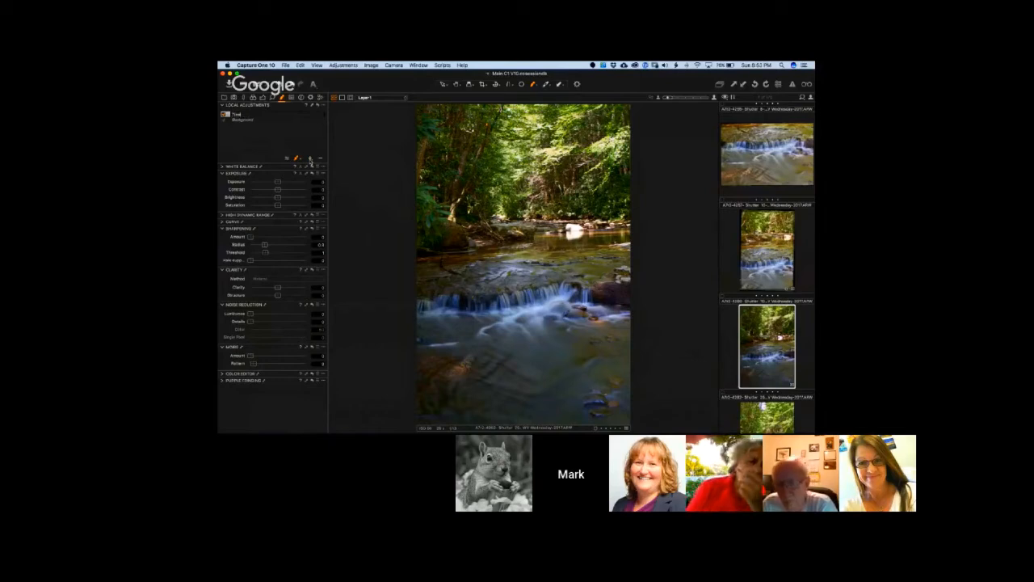
pyautogui.write('Trees Lighten')
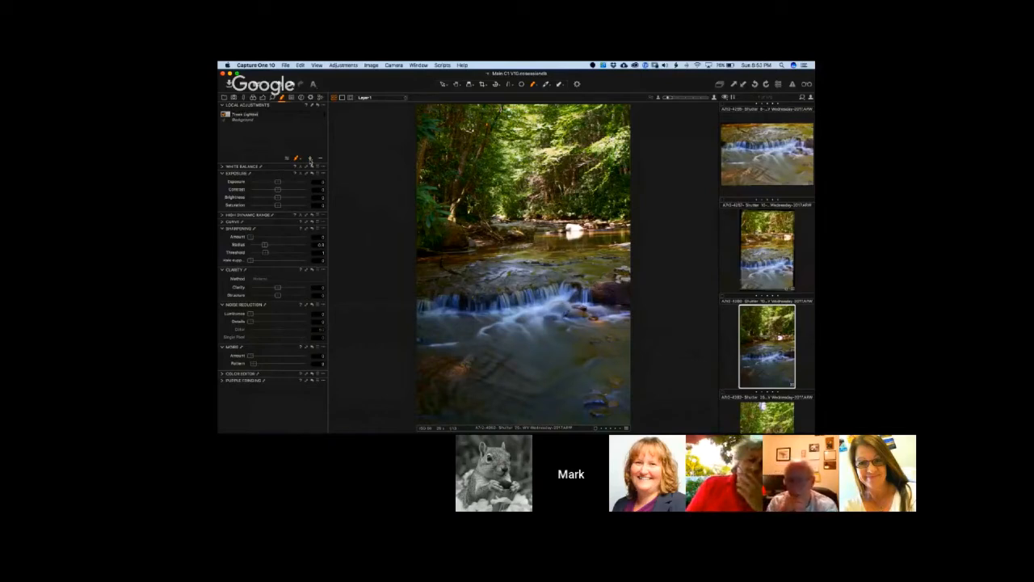
pyautogui.press('Return')
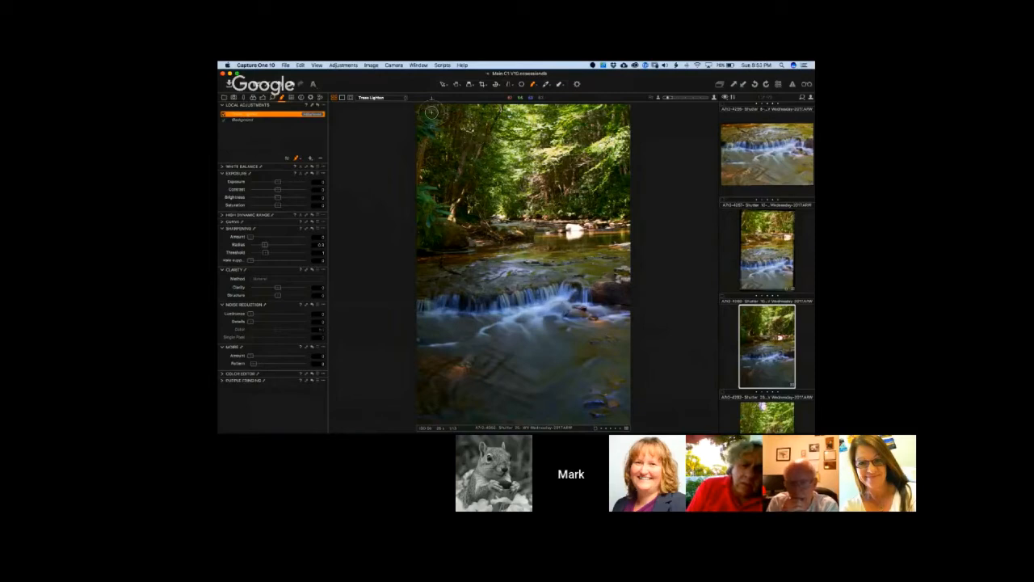
# - Brush the Trees Lighten mask over the dark trees on both banks and raise the layer's exposure to about 2.4
pyautogui.moveTo(419, 111)
pyautogui.mouseDown()
pyautogui.moveTo(429, 109)
pyautogui.moveTo(419, 151)
pyautogui.moveTo(439, 132)
pyautogui.moveTo(439, 104)
pyautogui.moveTo(483, 111)
pyautogui.moveTo(453, 118)
pyautogui.moveTo(476, 133)
pyautogui.moveTo(454, 169)
pyautogui.moveTo(432, 158)
pyautogui.moveTo(435, 182)
pyautogui.moveTo(485, 191)
pyautogui.mouseUp()
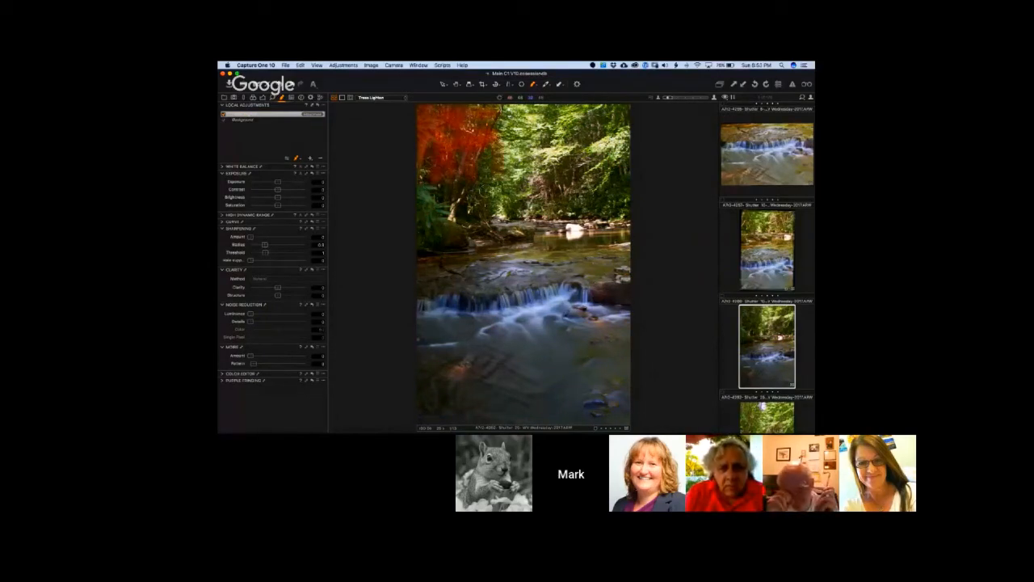
pyautogui.moveTo(485, 148)
pyautogui.mouseDown()
pyautogui.moveTo(481, 187)
pyautogui.moveTo(461, 152)
pyautogui.moveTo(475, 105)
pyautogui.moveTo(437, 185)
pyautogui.moveTo(409, 185)
pyautogui.moveTo(415, 217)
pyautogui.moveTo(433, 194)
pyautogui.moveTo(424, 190)
pyautogui.moveTo(463, 239)
pyautogui.moveTo(457, 247)
pyautogui.moveTo(412, 248)
pyautogui.moveTo(485, 230)
pyautogui.moveTo(442, 232)
pyautogui.moveTo(419, 185)
pyautogui.mouseUp()
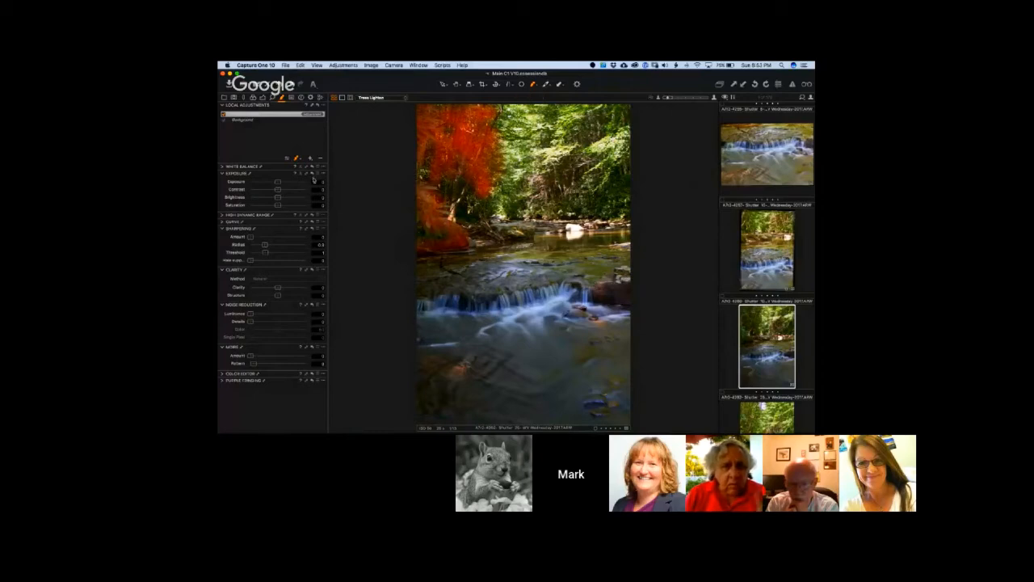
pyautogui.moveTo(278, 183); pyautogui.dragTo(297, 185)
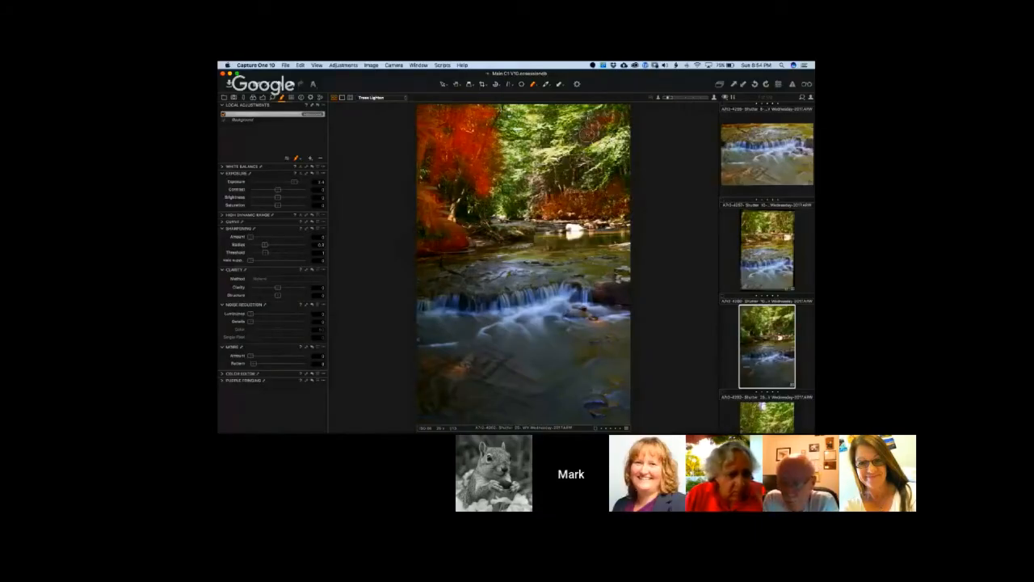
pyautogui.moveTo(568, 162); pyautogui.dragTo(563, 179)
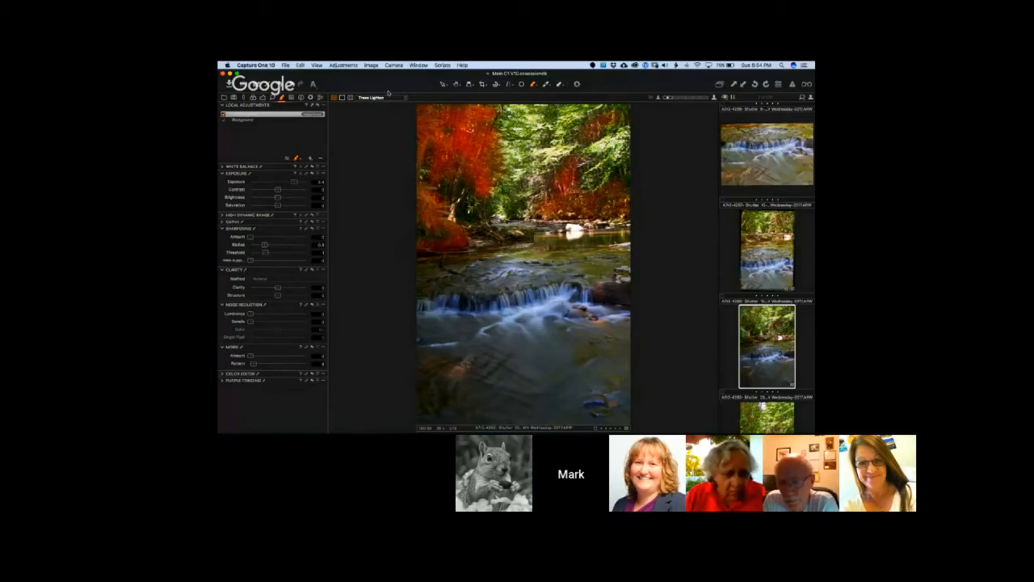
pyautogui.press('m')
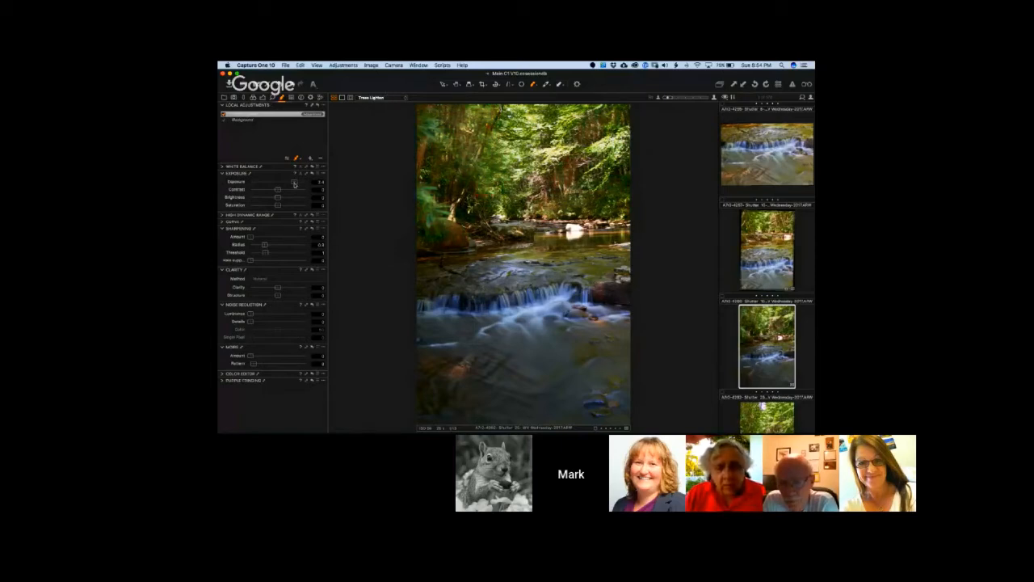
pyautogui.moveTo(295, 182); pyautogui.dragTo(291, 182)
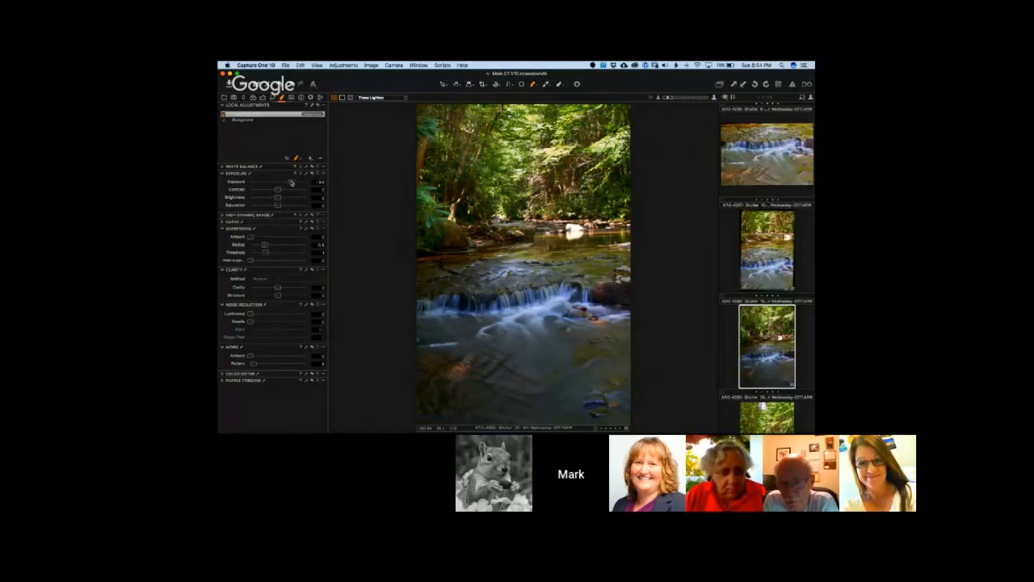
pyautogui.moveTo(291, 182); pyautogui.dragTo(294, 181)
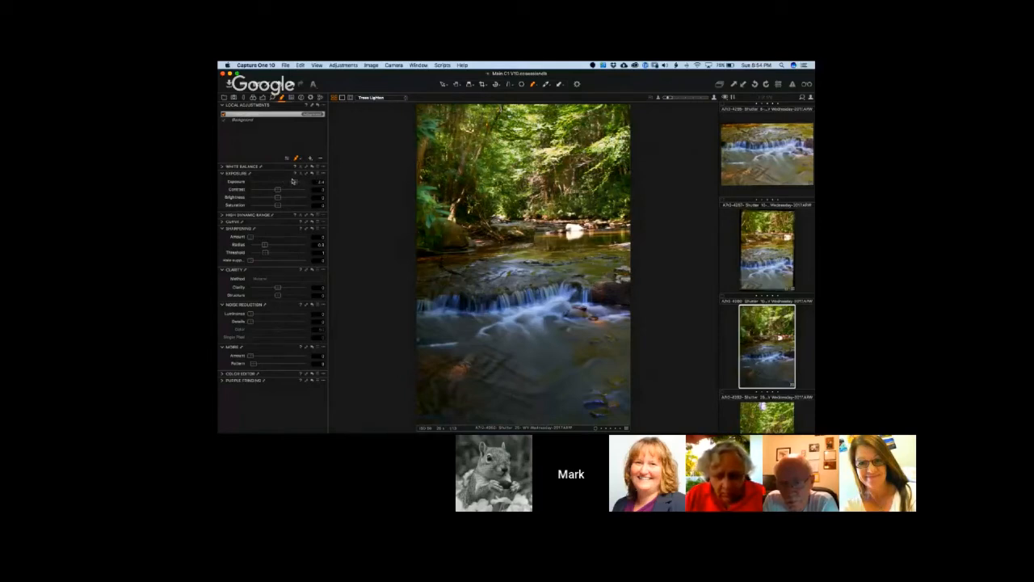
pyautogui.press('m')
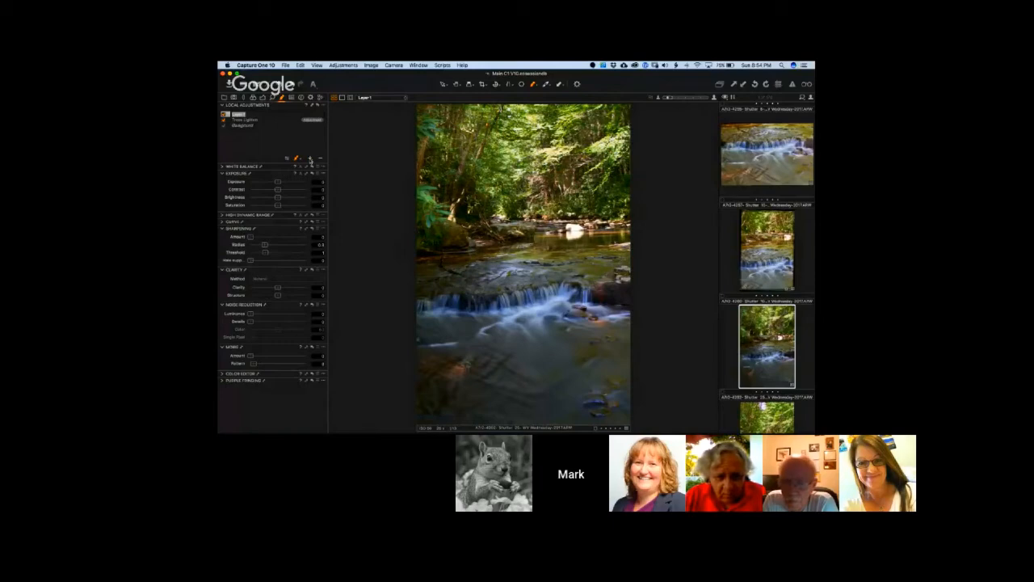
# - Add a local adjustment layer named Water Lighten and set its exposure to about 1.75
pyautogui.write('Wat')
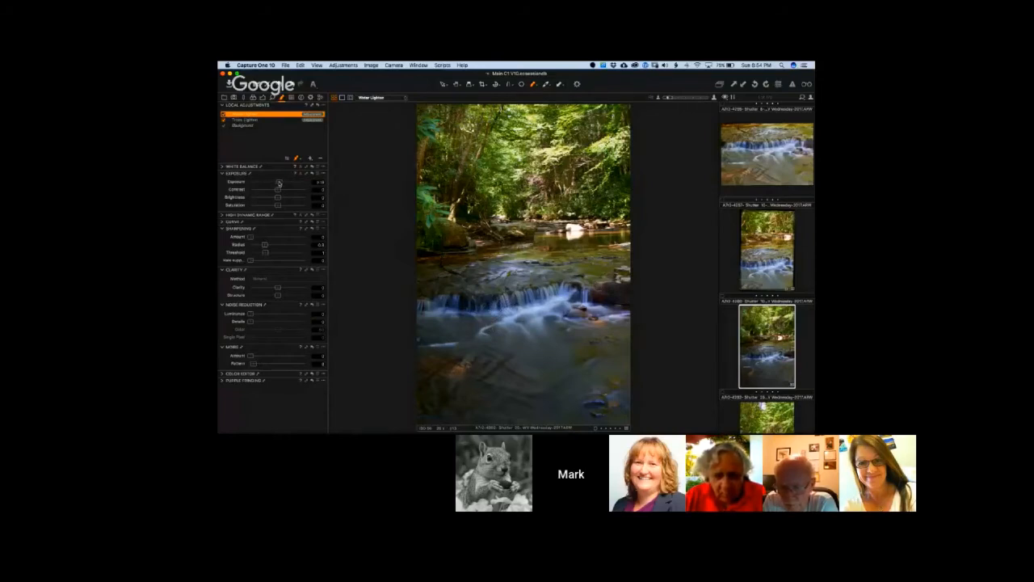
pyautogui.moveTo(279, 182); pyautogui.dragTo(284, 184)
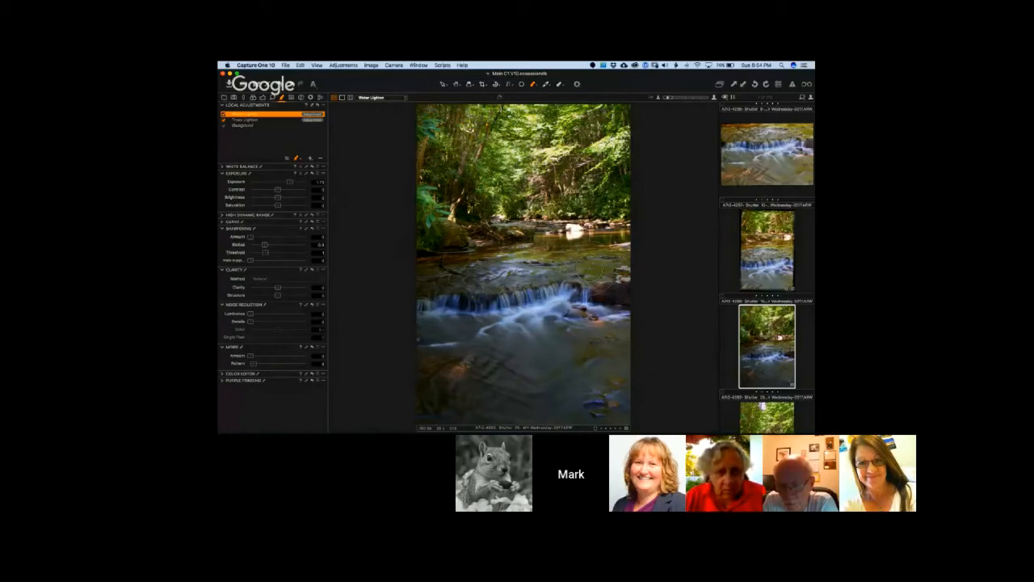
# - Brush the Water Lighten mask over the rock ledge above the falls and raise the layer's exposure to about 2.75
pyautogui.moveTo(636, 264)
pyautogui.mouseDown()
pyautogui.moveTo(547, 254)
pyautogui.moveTo(629, 255)
pyautogui.moveTo(438, 283)
pyautogui.moveTo(420, 279)
pyautogui.moveTo(425, 270)
pyautogui.moveTo(433, 283)
pyautogui.moveTo(444, 270)
pyautogui.moveTo(466, 282)
pyautogui.moveTo(459, 266)
pyautogui.moveTo(488, 277)
pyautogui.moveTo(448, 269)
pyautogui.moveTo(441, 284)
pyautogui.moveTo(432, 262)
pyautogui.moveTo(431, 288)
pyautogui.mouseUp()
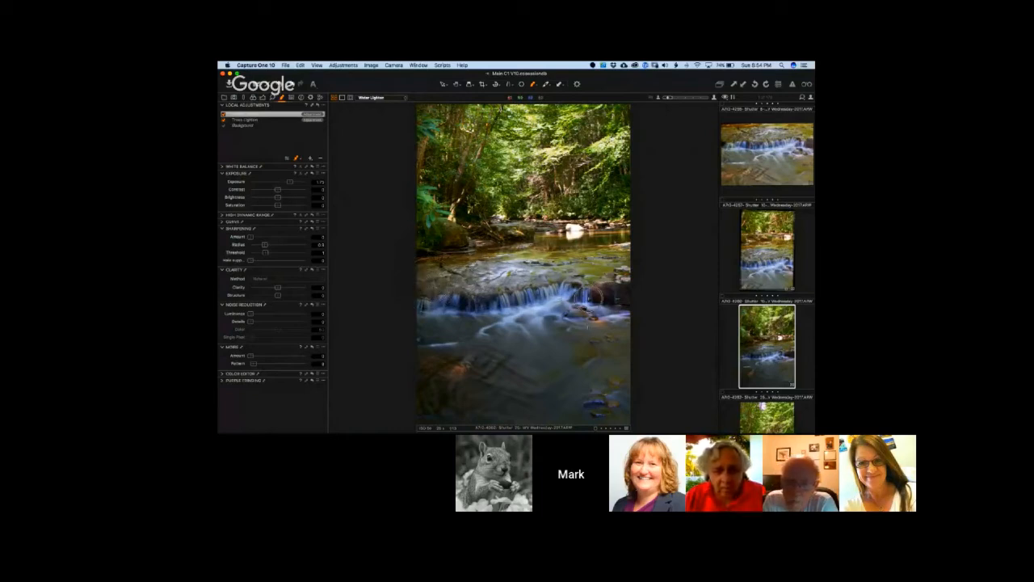
pyautogui.moveTo(619, 292)
pyautogui.mouseDown()
pyautogui.moveTo(600, 301)
pyautogui.moveTo(609, 307)
pyautogui.moveTo(595, 301)
pyautogui.mouseUp()
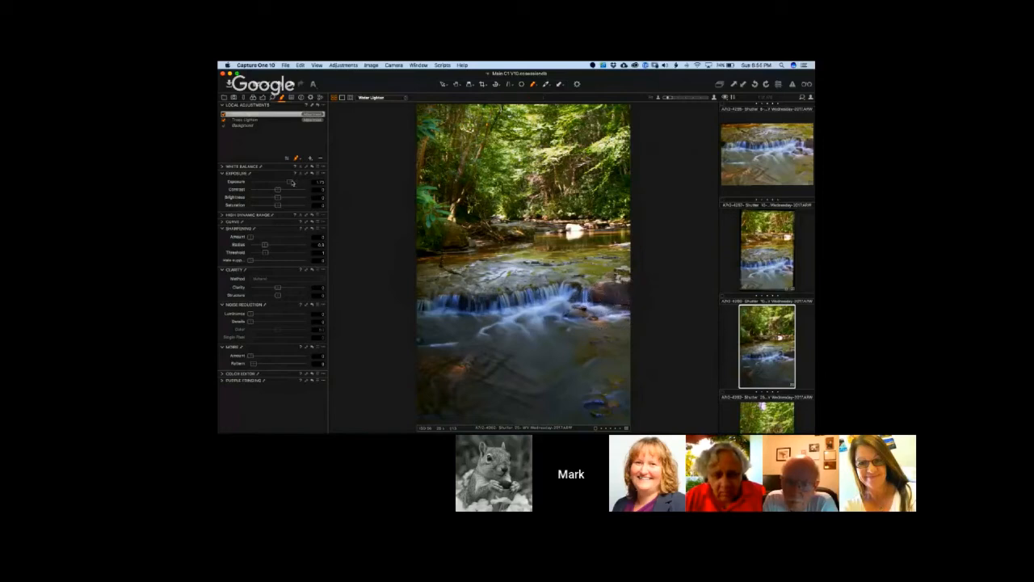
pyautogui.moveTo(290, 184); pyautogui.dragTo(296, 186)
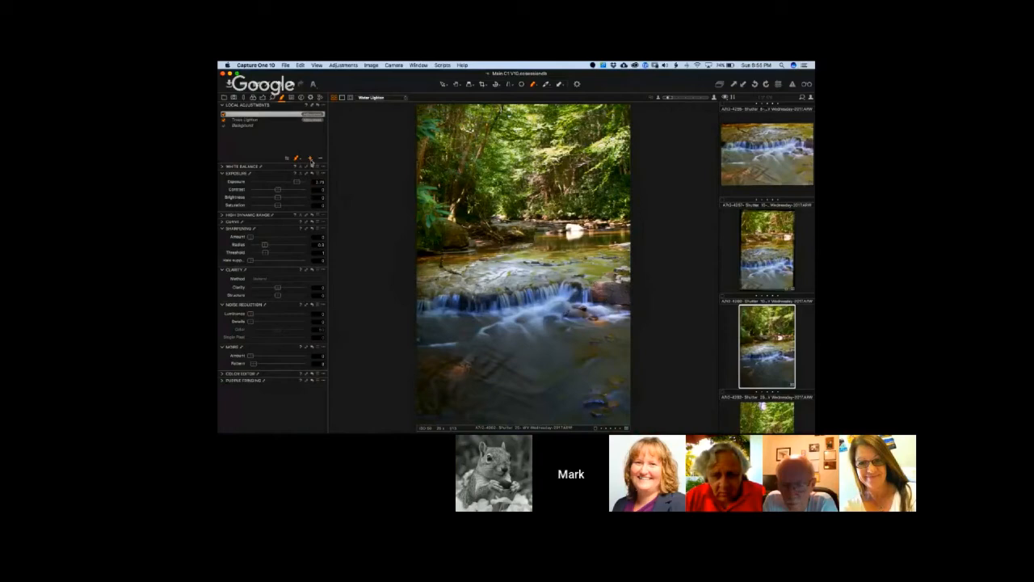
# - Add another local adjustment layer named Water lighten Low for the water below the falls
pyautogui.click(310, 159)
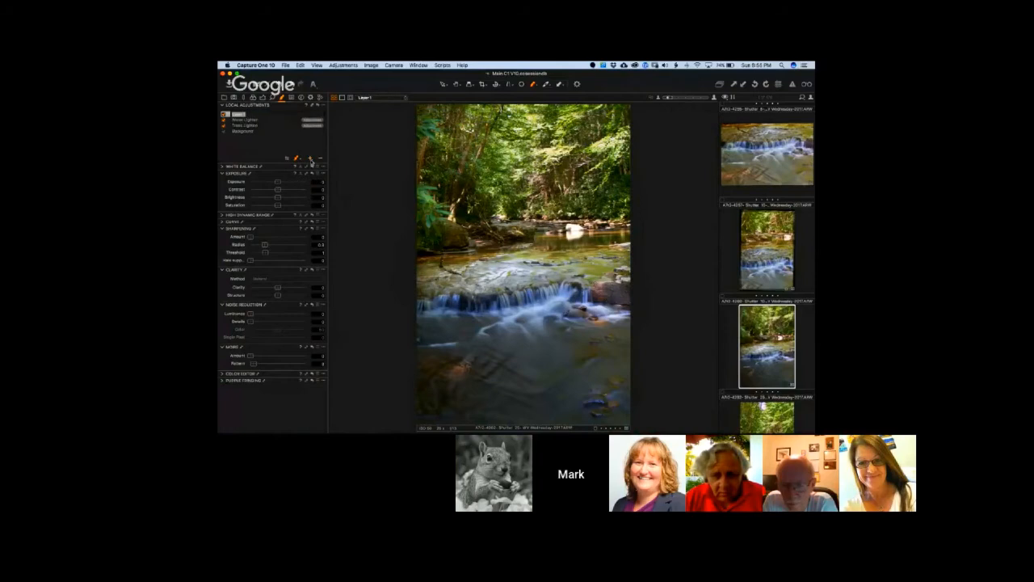
pyautogui.write('Water ')
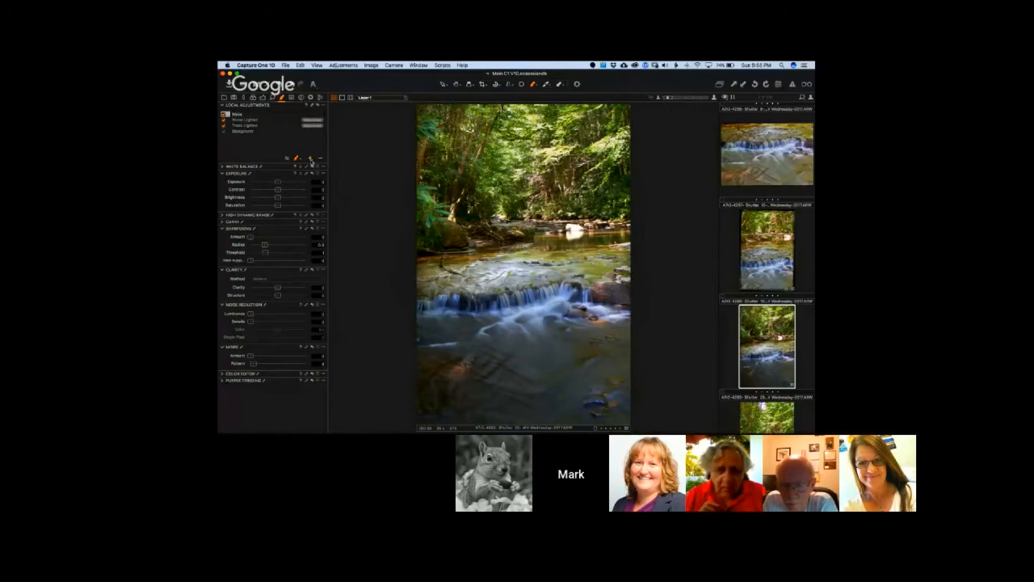
pyautogui.write('l')
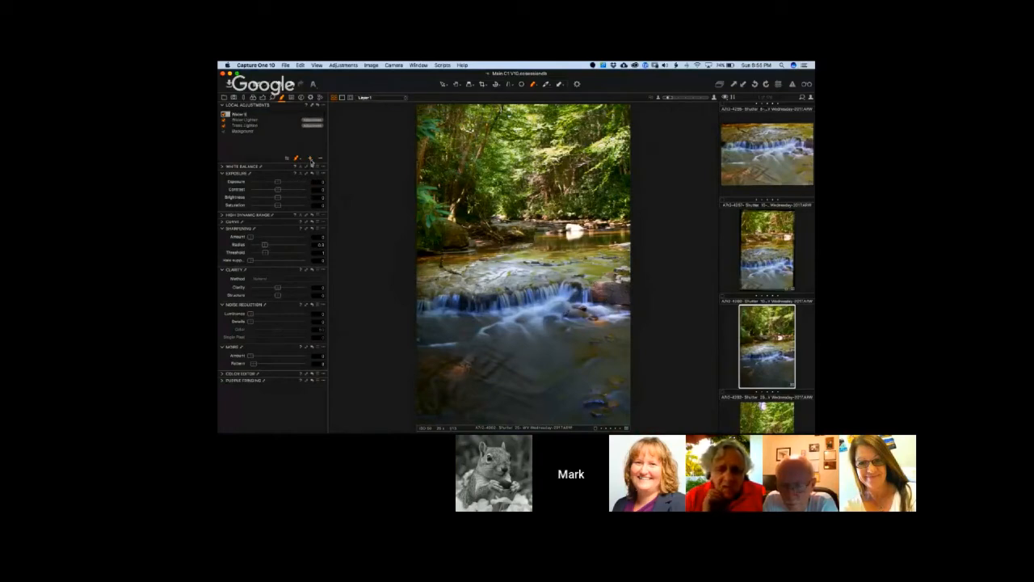
pyautogui.write('ighter Lo')
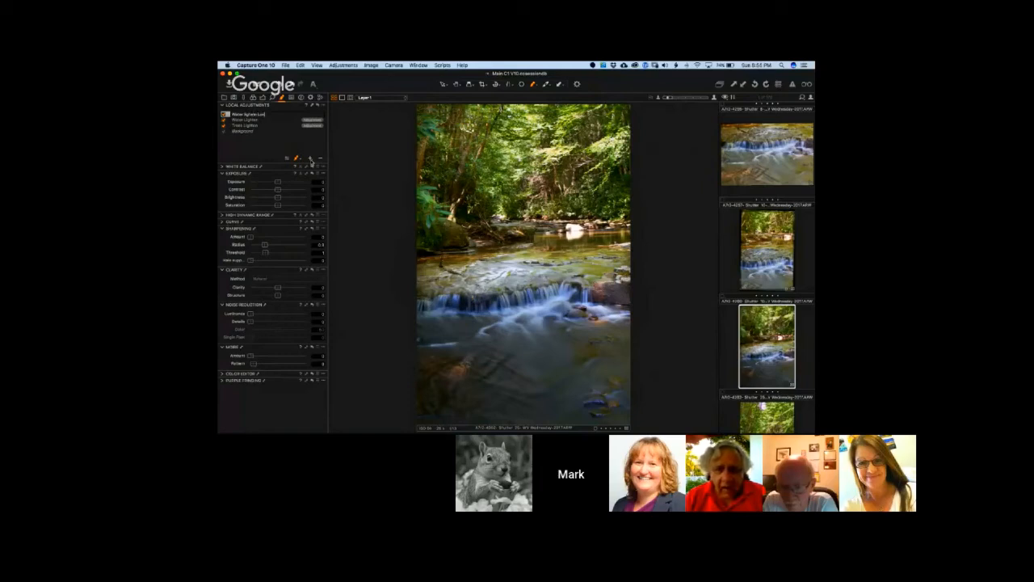
pyautogui.press('Return')
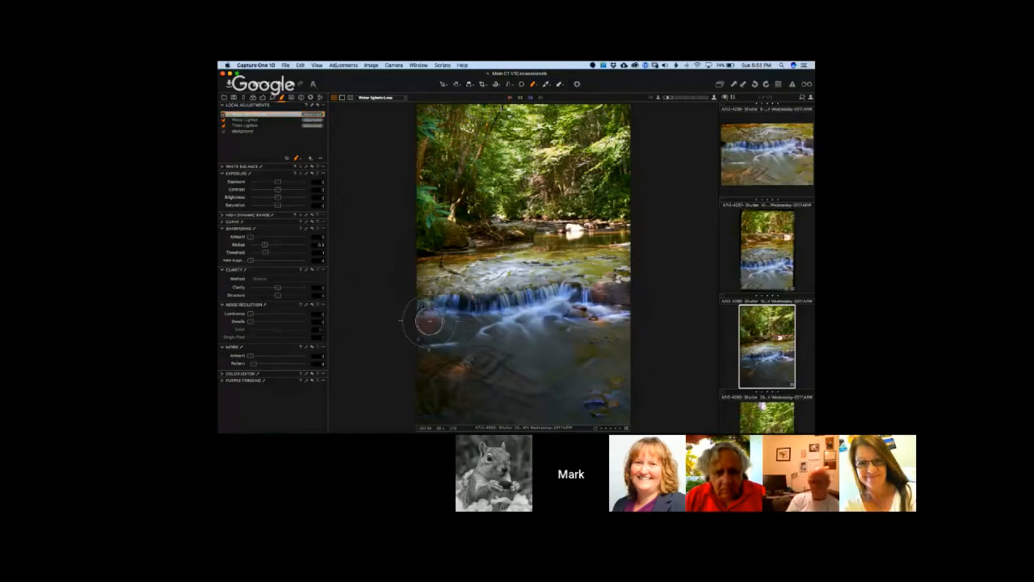
# - Brush the mask over the falls and all the water below them and raise the layer's exposure to about 1.9
pyautogui.moveTo(428, 317); pyautogui.dragTo(626, 322)
pyautogui.moveTo(484, 333)
pyautogui.mouseDown()
pyautogui.moveTo(416, 337)
pyautogui.moveTo(468, 337)
pyautogui.moveTo(453, 353)
pyautogui.moveTo(487, 330)
pyautogui.moveTo(428, 423)
pyautogui.moveTo(533, 331)
pyautogui.moveTo(472, 416)
pyautogui.moveTo(548, 339)
pyautogui.moveTo(508, 426)
pyautogui.moveTo(580, 369)
pyautogui.mouseUp()
pyautogui.moveTo(584, 404)
pyautogui.mouseDown()
pyautogui.moveTo(625, 374)
pyautogui.moveTo(609, 410)
pyautogui.moveTo(419, 399)
pyautogui.moveTo(582, 333)
pyautogui.moveTo(542, 313)
pyautogui.moveTo(438, 323)
pyautogui.moveTo(518, 317)
pyautogui.moveTo(581, 291)
pyautogui.moveTo(622, 294)
pyautogui.moveTo(614, 302)
pyautogui.moveTo(632, 295)
pyautogui.moveTo(556, 295)
pyautogui.moveTo(569, 288)
pyautogui.moveTo(529, 303)
pyautogui.moveTo(408, 300)
pyautogui.moveTo(489, 283)
pyautogui.moveTo(529, 307)
pyautogui.moveTo(565, 303)
pyautogui.mouseUp()
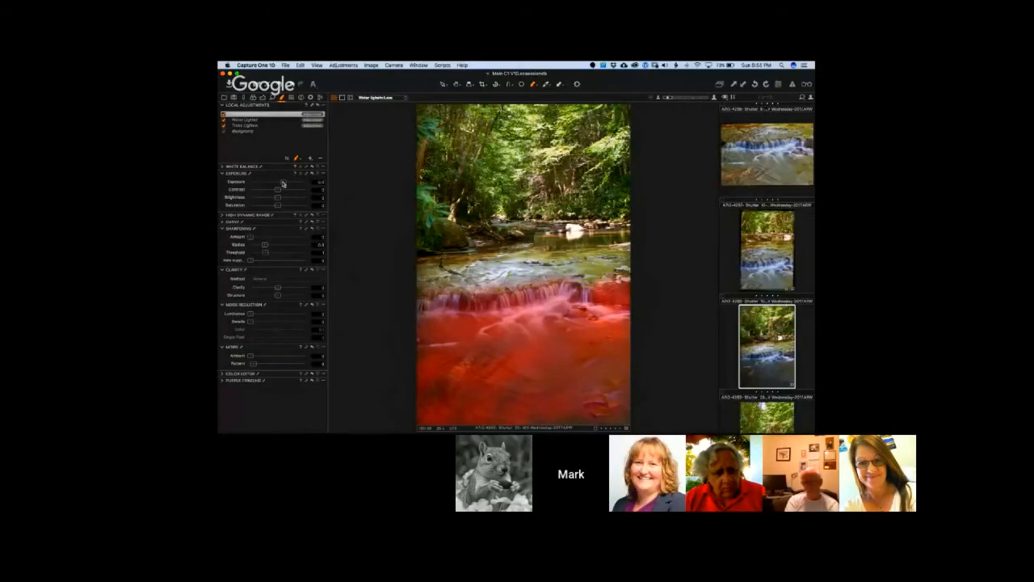
pyautogui.moveTo(283, 183); pyautogui.dragTo(290, 186)
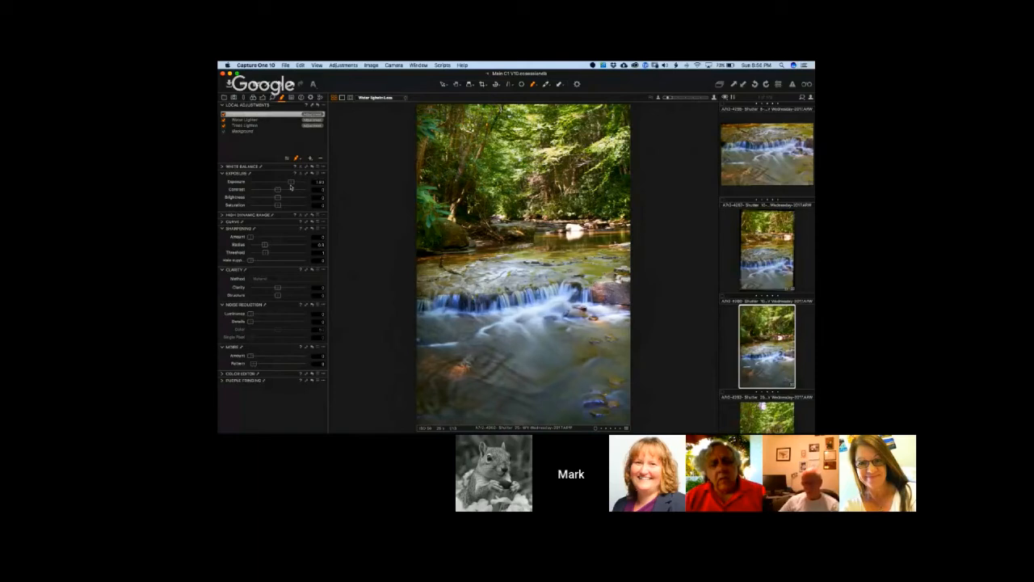
pyautogui.moveTo(291, 186); pyautogui.dragTo(290, 186)
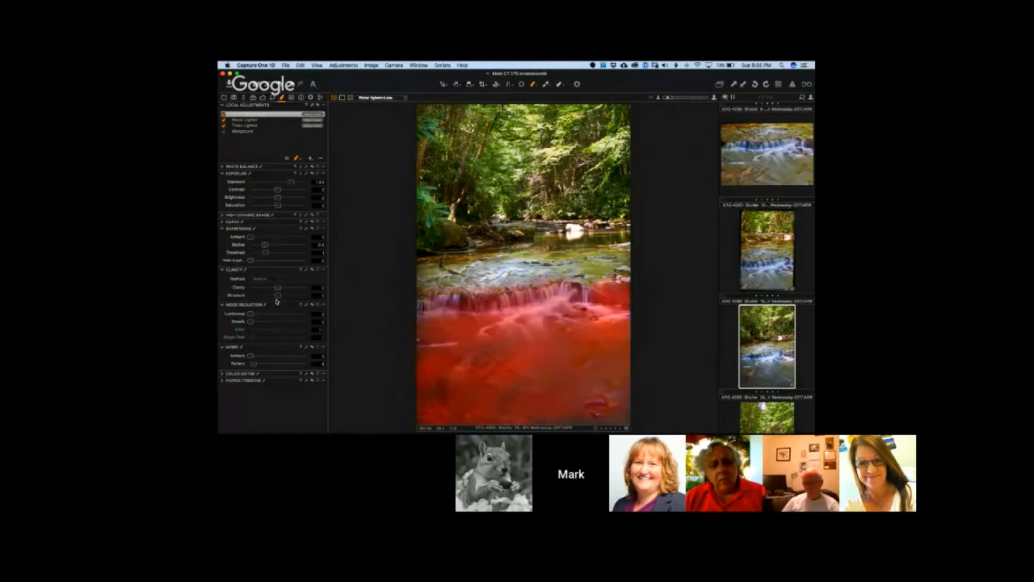
# - Raise the lower water layer's clarity and structure to just over 50 and check the photo with the mask display toggled
pyautogui.moveTo(278, 288); pyautogui.dragTo(296, 293)
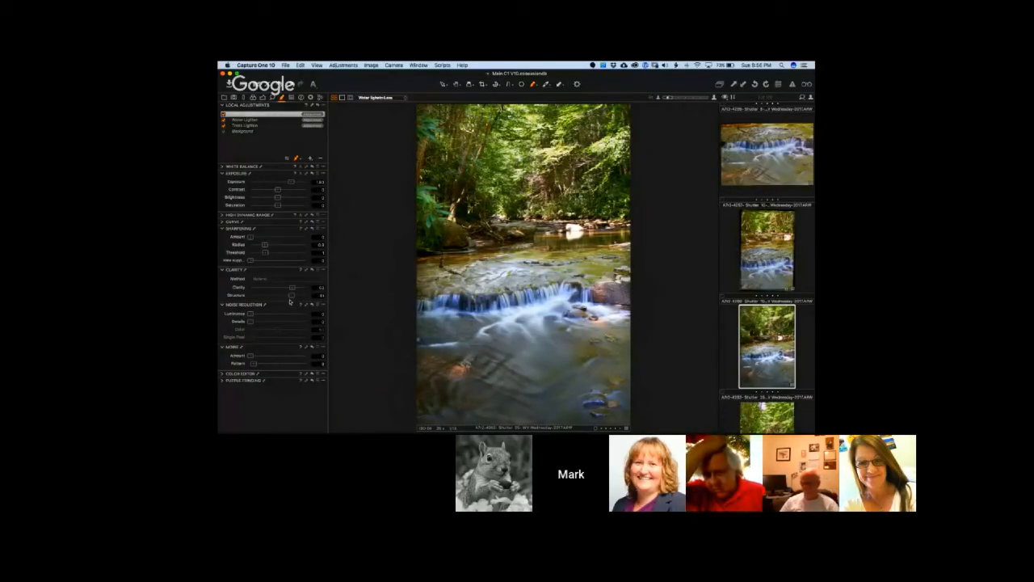
pyautogui.press('m')
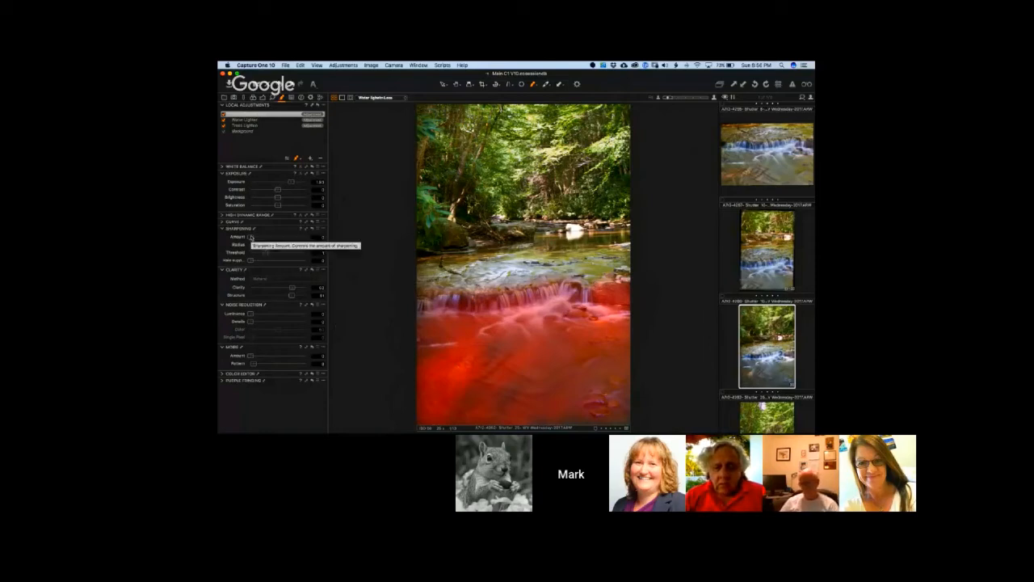
pyautogui.press('m')
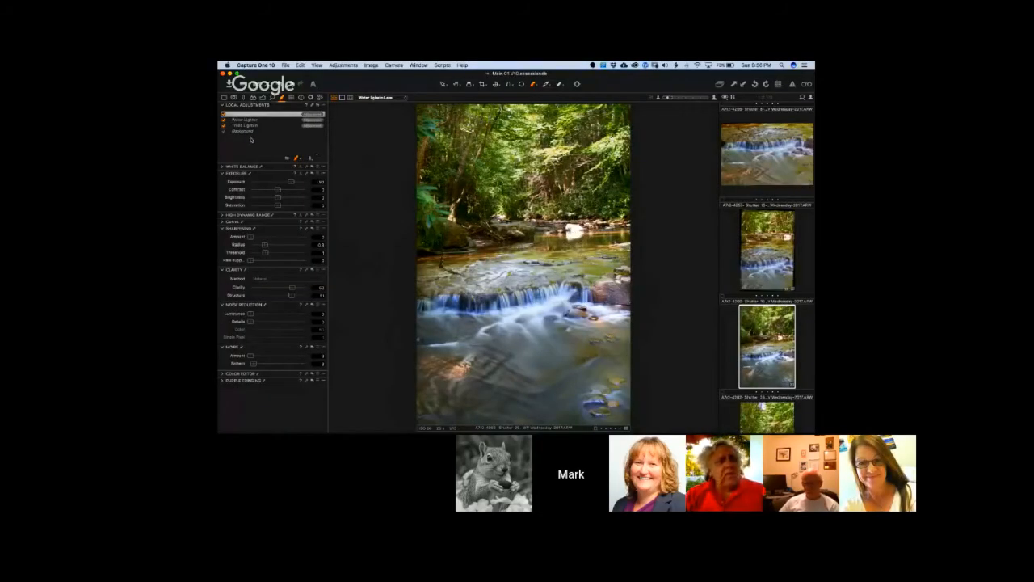
# - Add a local adjustment layer named darken and lower its exposure to about -1.2
pyautogui.click(311, 159)
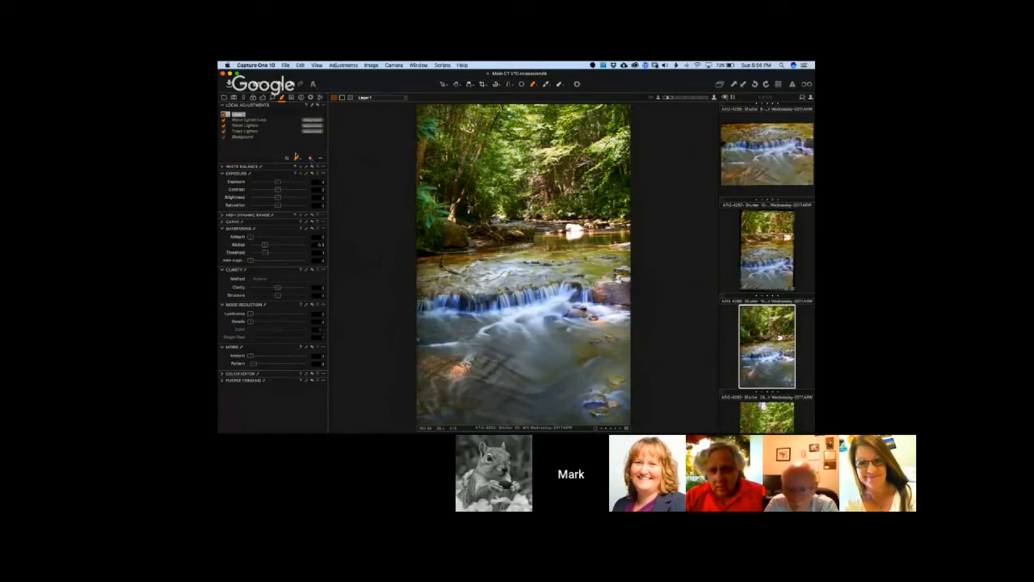
pyautogui.write('darken')
pyautogui.press('Return')
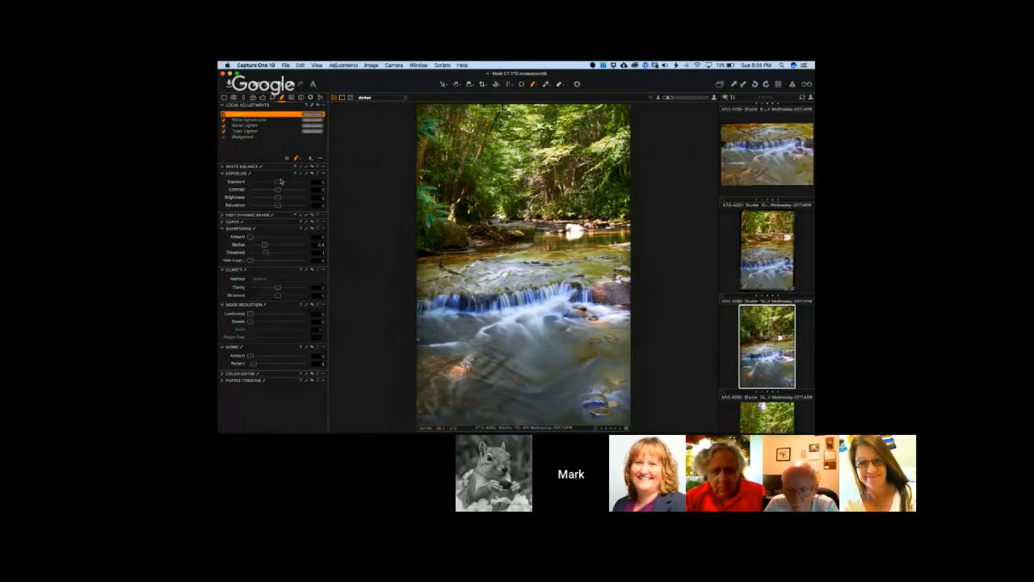
pyautogui.moveTo(278, 183); pyautogui.dragTo(274, 182)
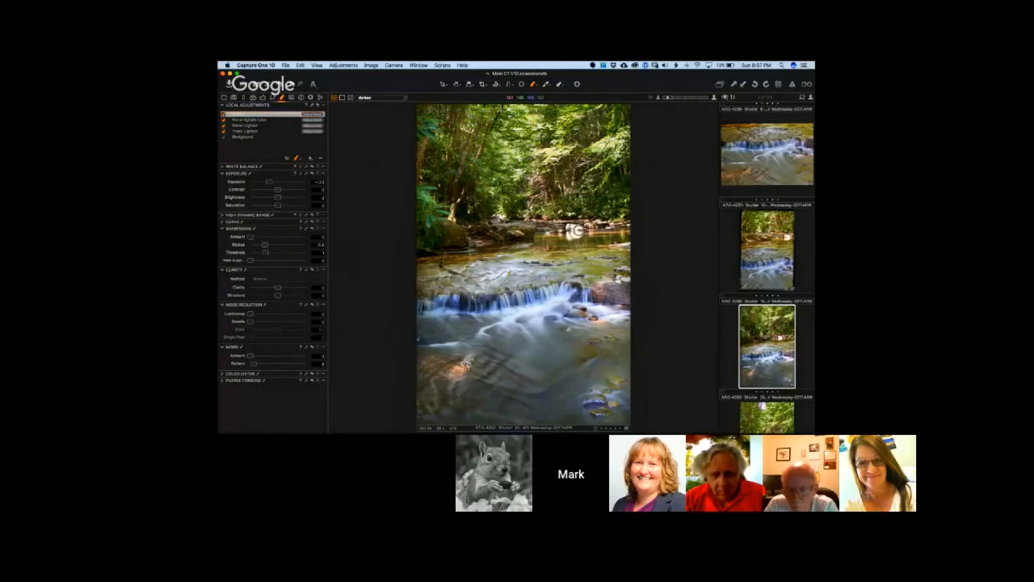
# - Brush the darken mask over the bright rock in the upper stream and lower the layer's exposure to about -1.9
pyautogui.moveTo(572, 229); pyautogui.dragTo(575, 229)
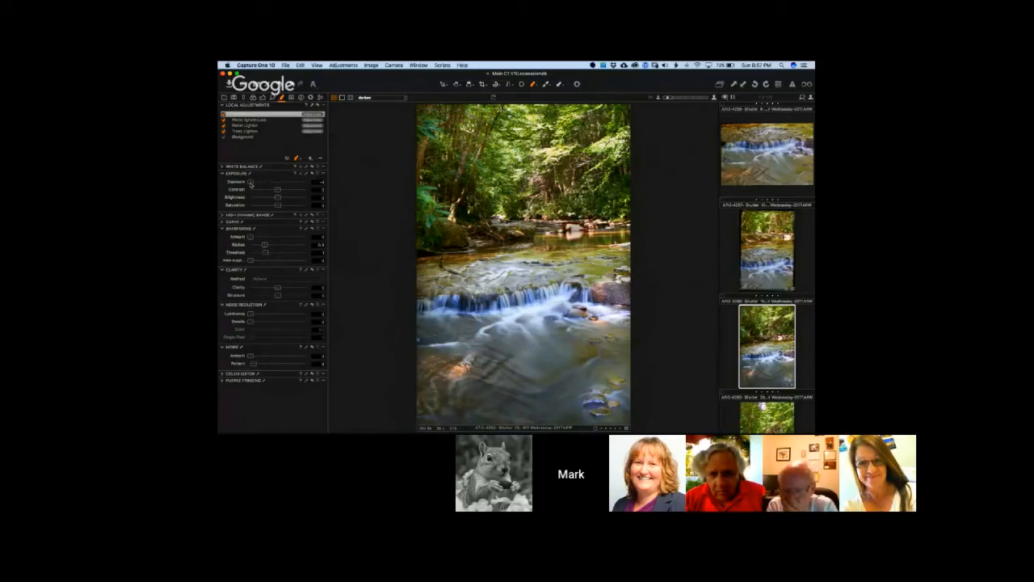
pyautogui.moveTo(270, 183); pyautogui.dragTo(267, 184)
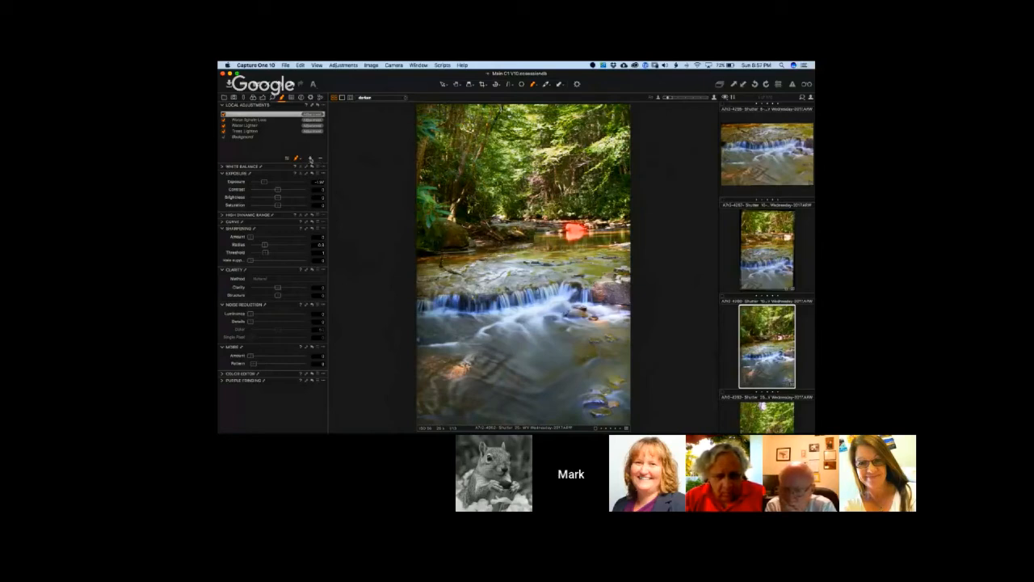
# - Add a local adjustment layer named rock lighten and raise its exposure
pyautogui.click(310, 160)
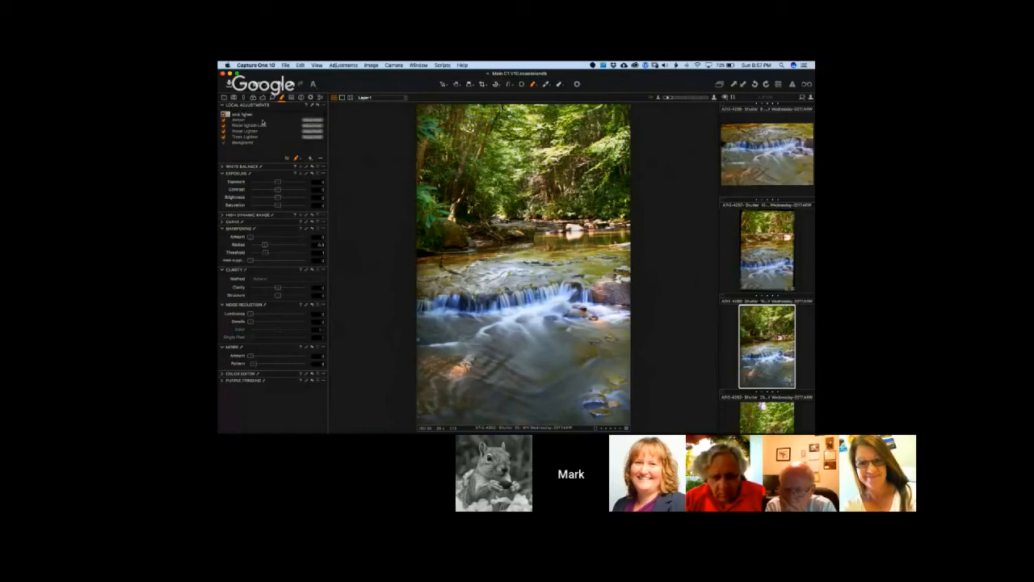
pyautogui.press('Return')
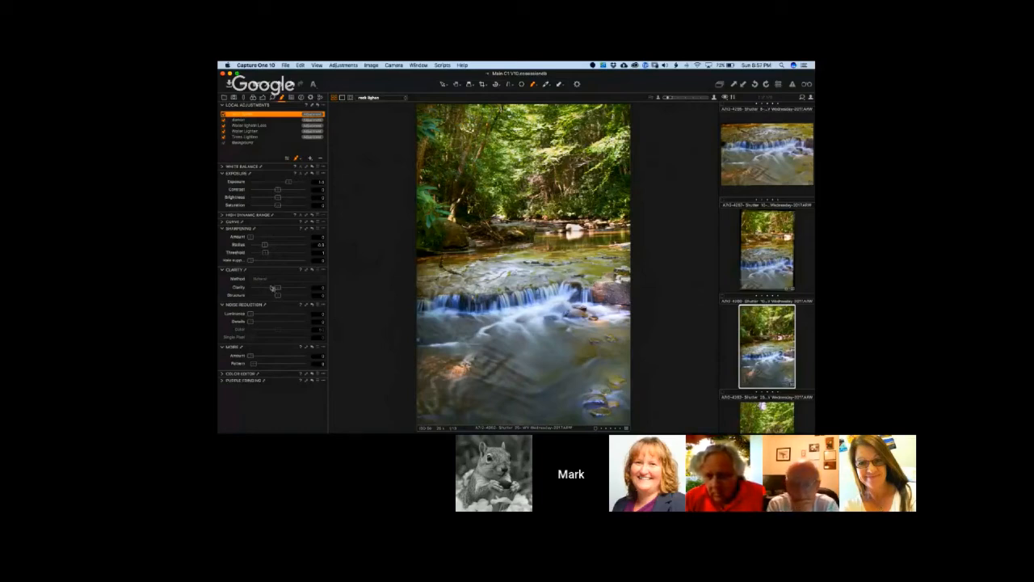
# - Raise the rock lighten layer's clarity and structure to about 50 and brush its mask over the dark rocks on the left bank
pyautogui.moveTo(277, 288); pyautogui.dragTo(290, 297)
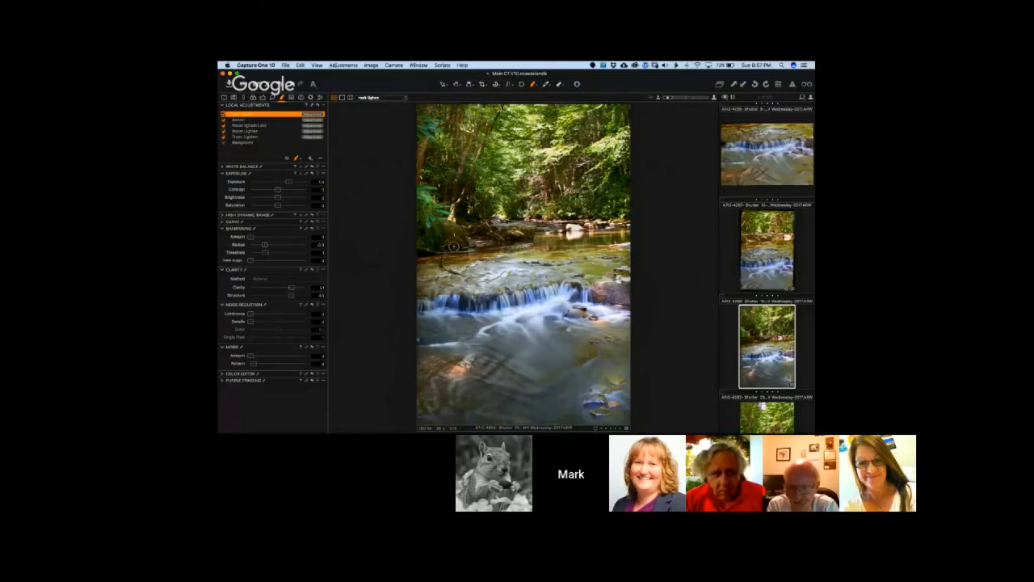
pyautogui.moveTo(452, 229)
pyautogui.mouseDown()
pyautogui.moveTo(454, 240)
pyautogui.moveTo(431, 243)
pyautogui.moveTo(456, 243)
pyautogui.moveTo(441, 233)
pyautogui.moveTo(431, 243)
pyautogui.moveTo(459, 243)
pyautogui.moveTo(454, 227)
pyautogui.moveTo(439, 243)
pyautogui.moveTo(457, 243)
pyautogui.moveTo(450, 223)
pyautogui.moveTo(455, 243)
pyautogui.moveTo(436, 244)
pyautogui.moveTo(491, 241)
pyautogui.moveTo(471, 218)
pyautogui.moveTo(487, 220)
pyautogui.mouseUp()
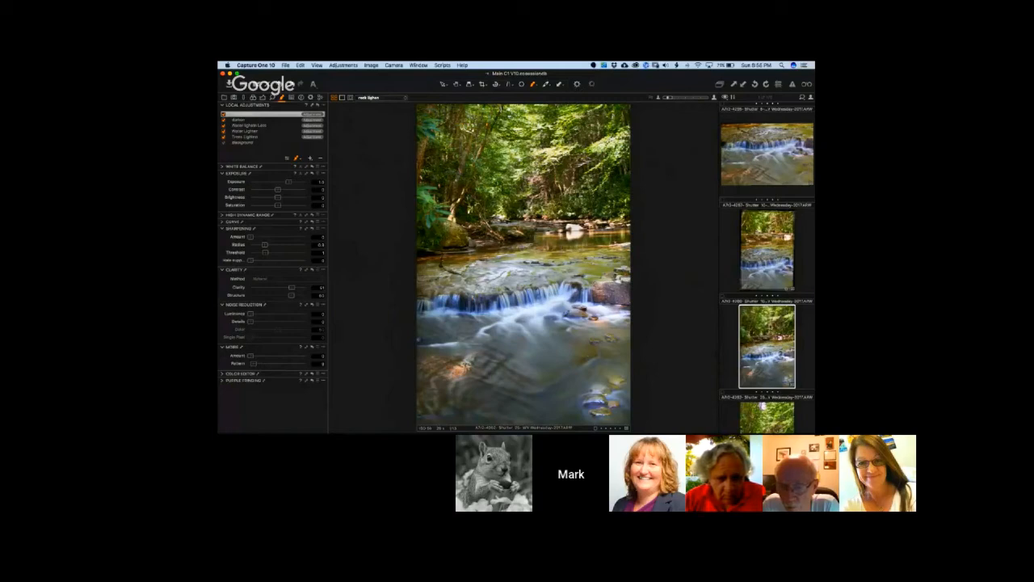
# - Compare the two narrow waterfall photos and open the wider view with the pale rocks above the fall
pyautogui.scroll(-1, 770, 327)
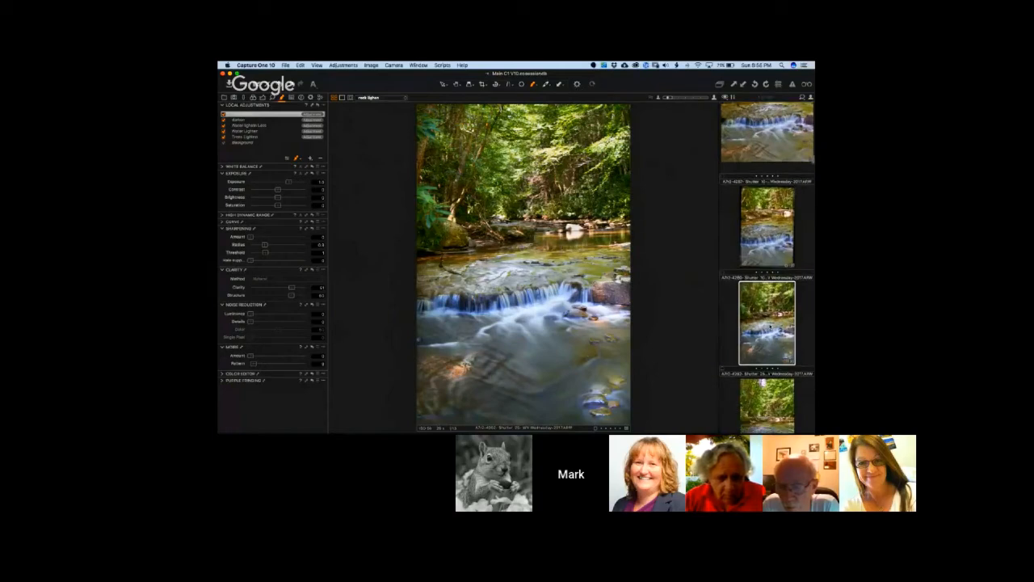
pyautogui.scroll(-3, 770, 325)
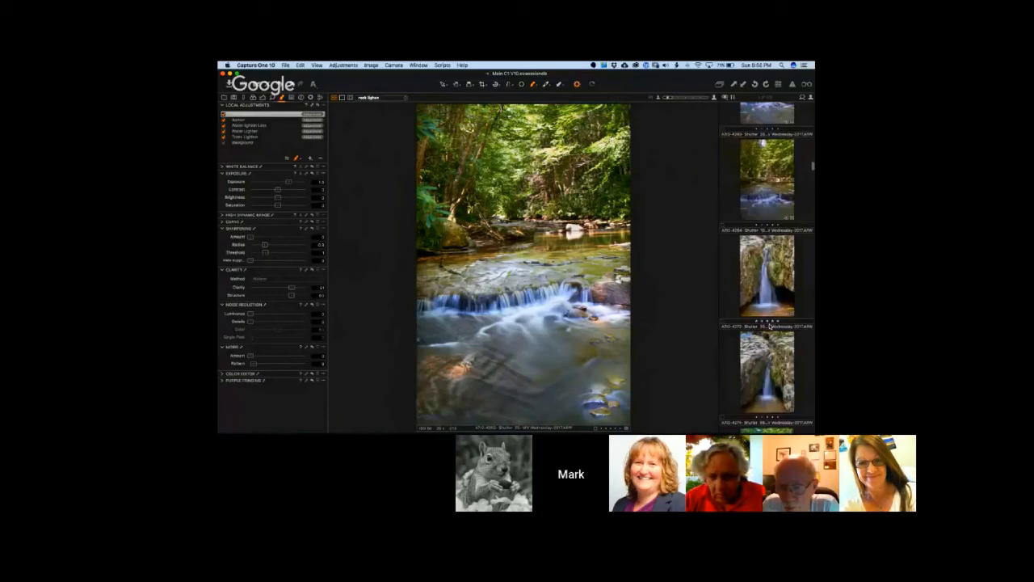
pyautogui.scroll(-1, 770, 325)
pyautogui.scroll(1, 769, 326)
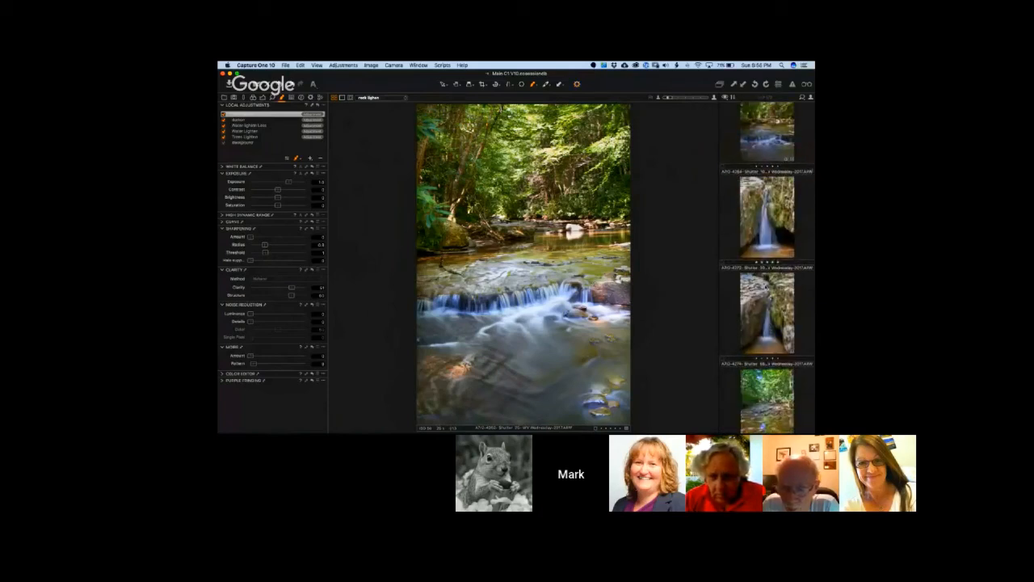
pyautogui.click(763, 230)
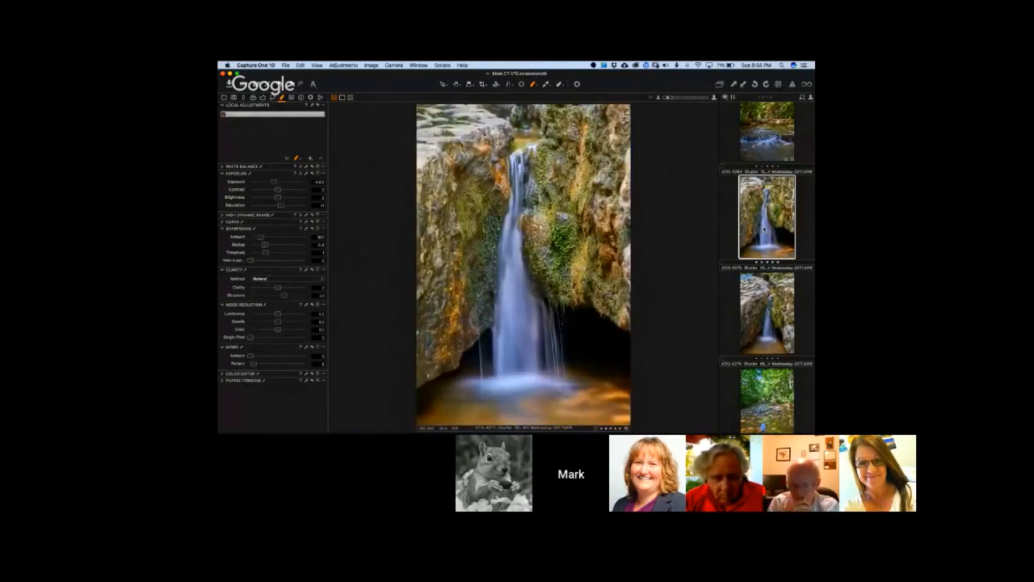
pyautogui.click(766, 313)
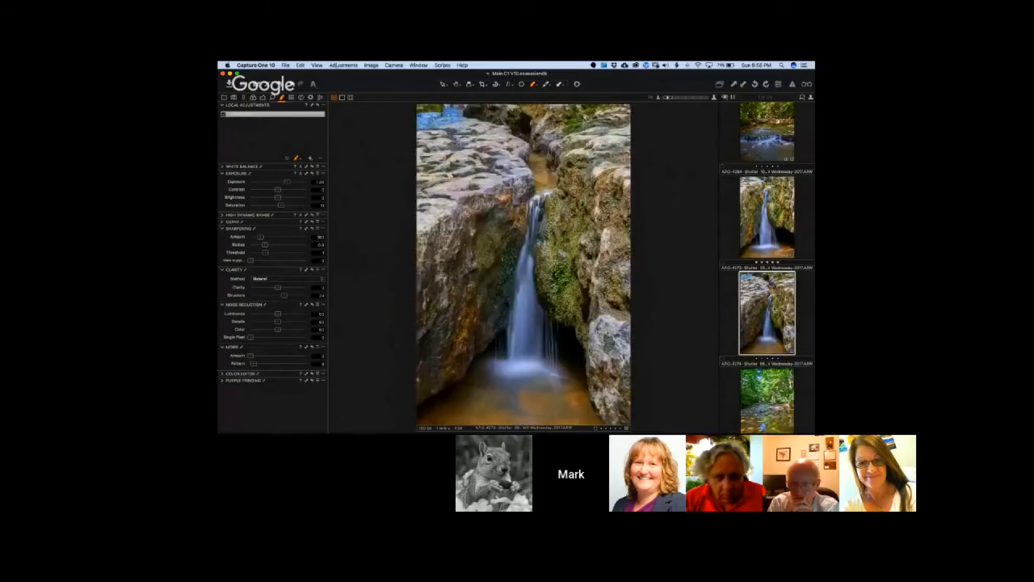
pyautogui.click(768, 239)
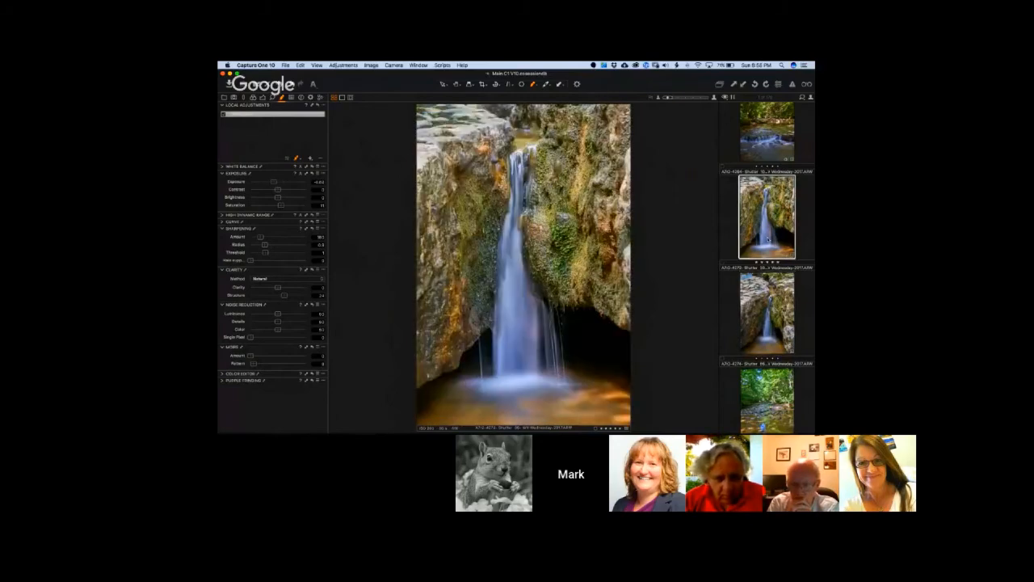
pyautogui.click(768, 312)
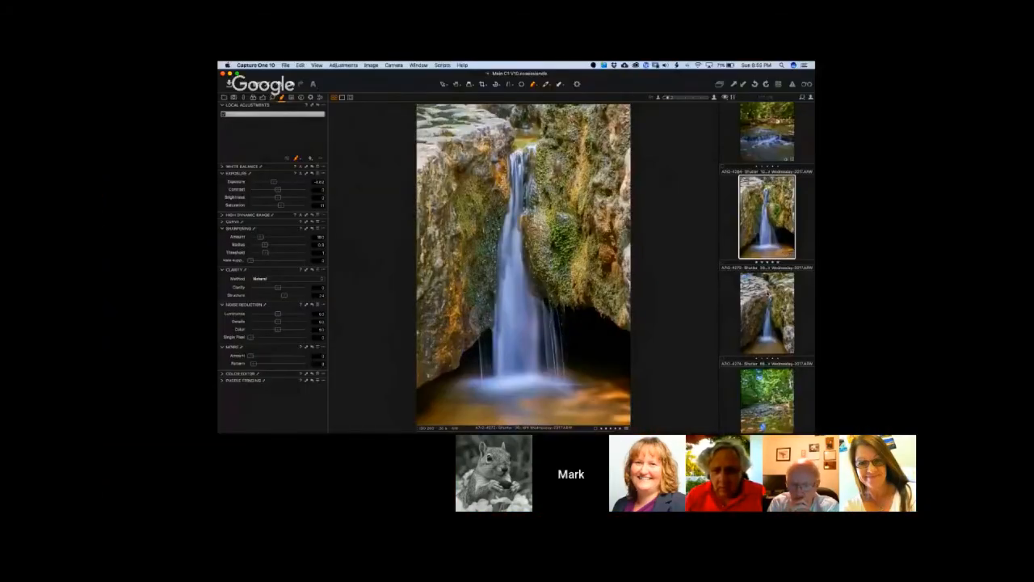
pyautogui.click(768, 291)
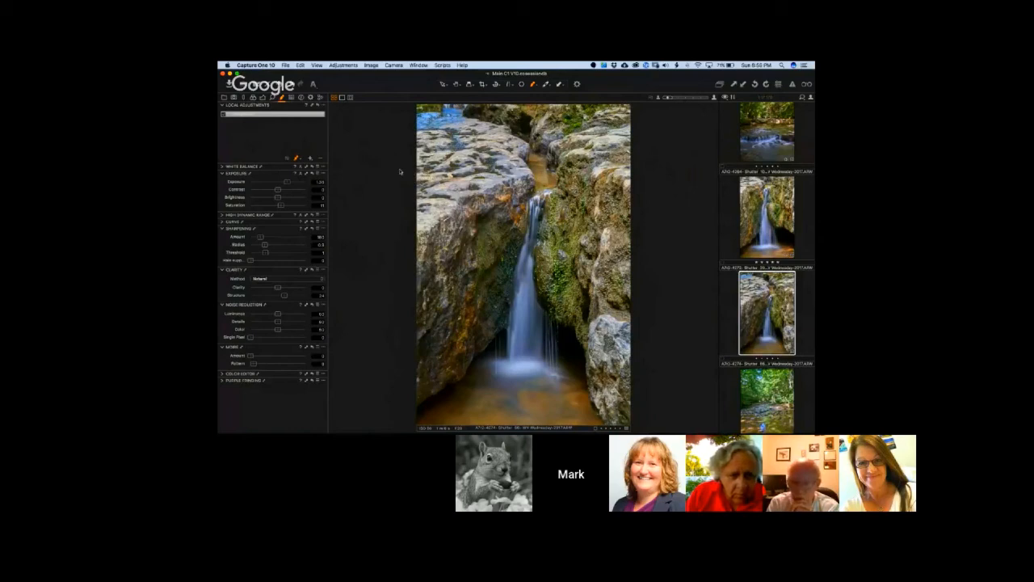
# - Add a local adjustment layer for the rocks, raise its exposure to about 1.2, and slightly increase clarity and structure
pyautogui.click(310, 158)
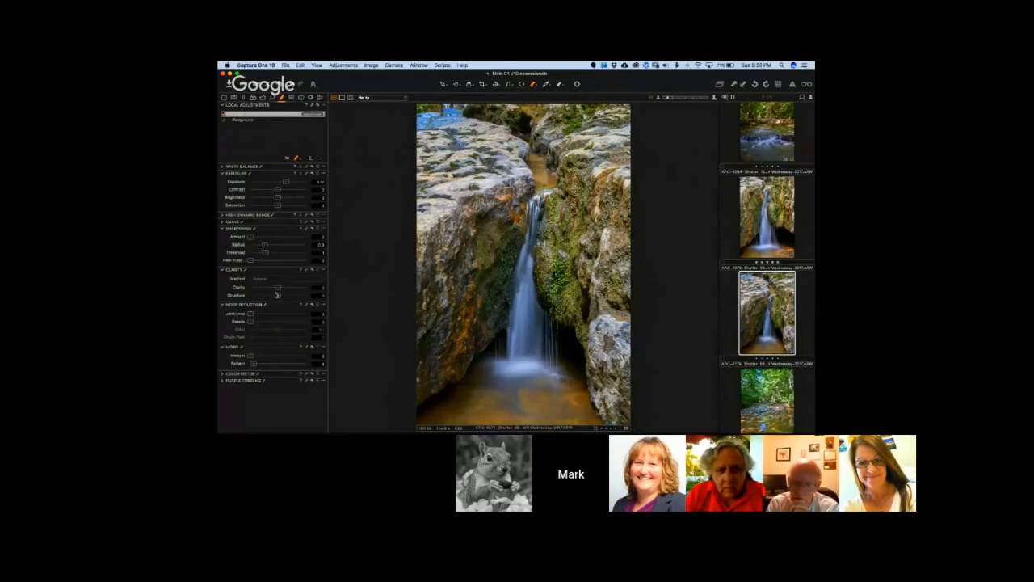
pyautogui.moveTo(278, 288)
pyautogui.mouseDown()
pyautogui.moveTo(291, 289)
pyautogui.moveTo(282, 298)
pyautogui.mouseUp()
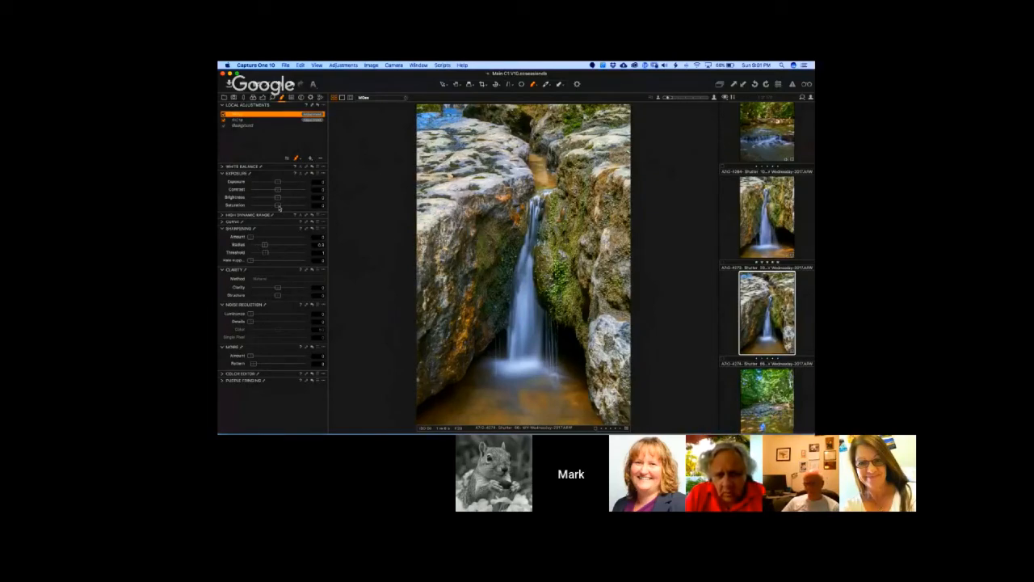
# - Raise the mossy rock walls layer's saturation to about 40 and structure to about 75, and check its mask
pyautogui.moveTo(279, 207); pyautogui.dragTo(290, 209)
pyautogui.moveTo(279, 296); pyautogui.dragTo(299, 298)
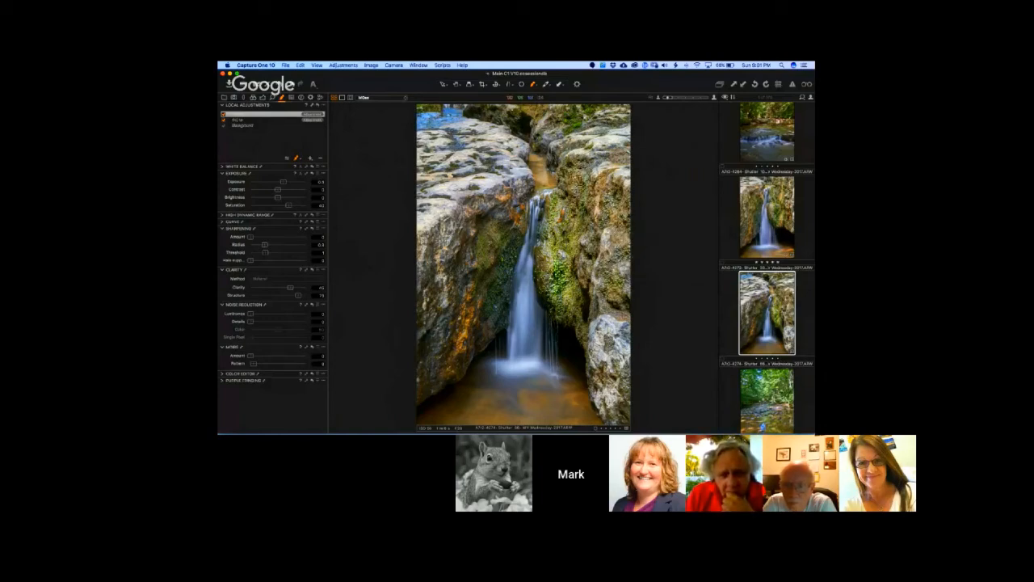
pyautogui.press('m')
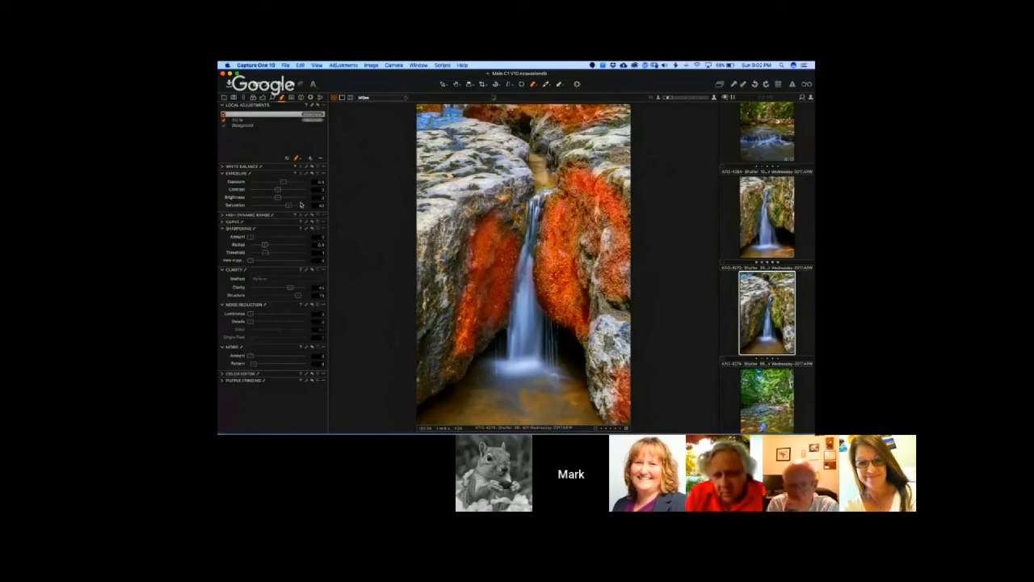
pyautogui.press('m')
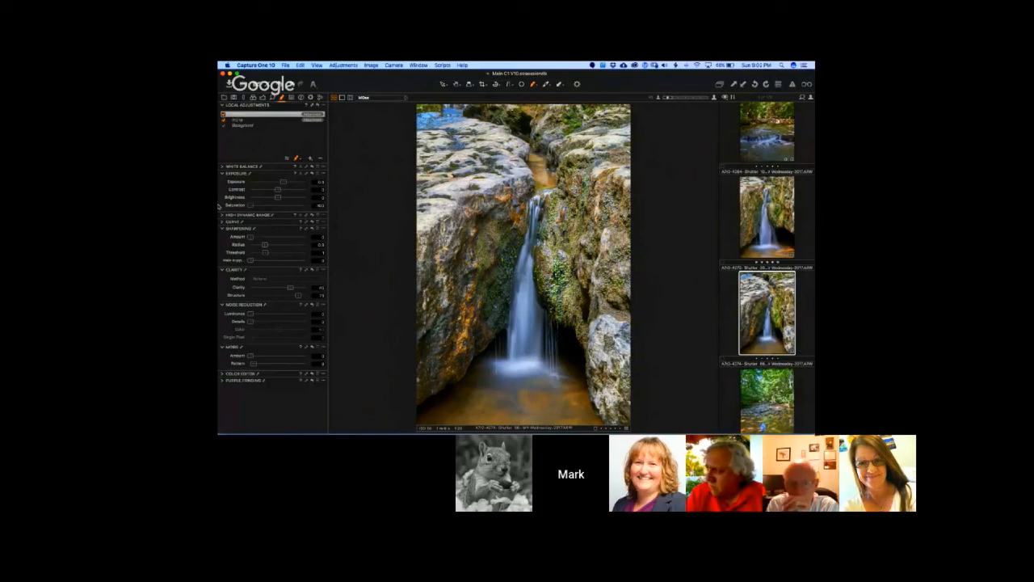
# - Set the mossy rock walls layer's saturation to about 65 and its sharpening to an amount of about 600 with radius 1
pyautogui.moveTo(250, 205); pyautogui.dragTo(295, 212)
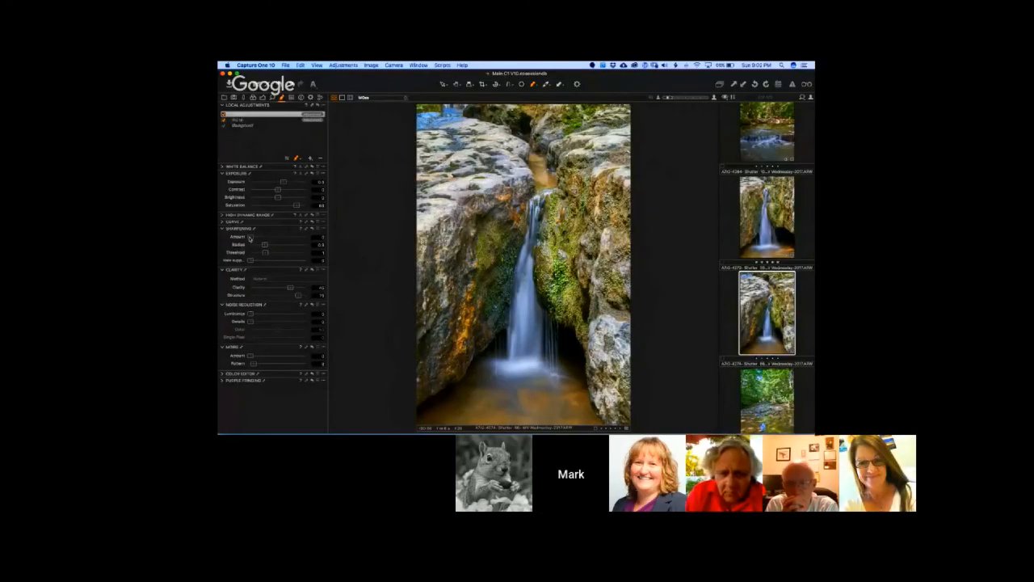
pyautogui.moveTo(250, 238); pyautogui.dragTo(295, 240)
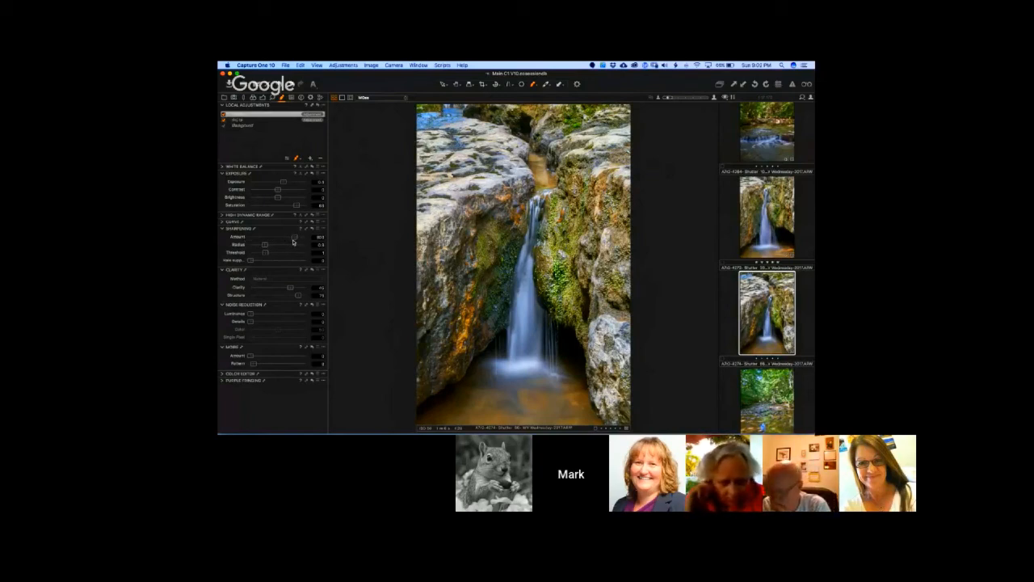
pyautogui.moveTo(264, 245); pyautogui.dragTo(270, 247)
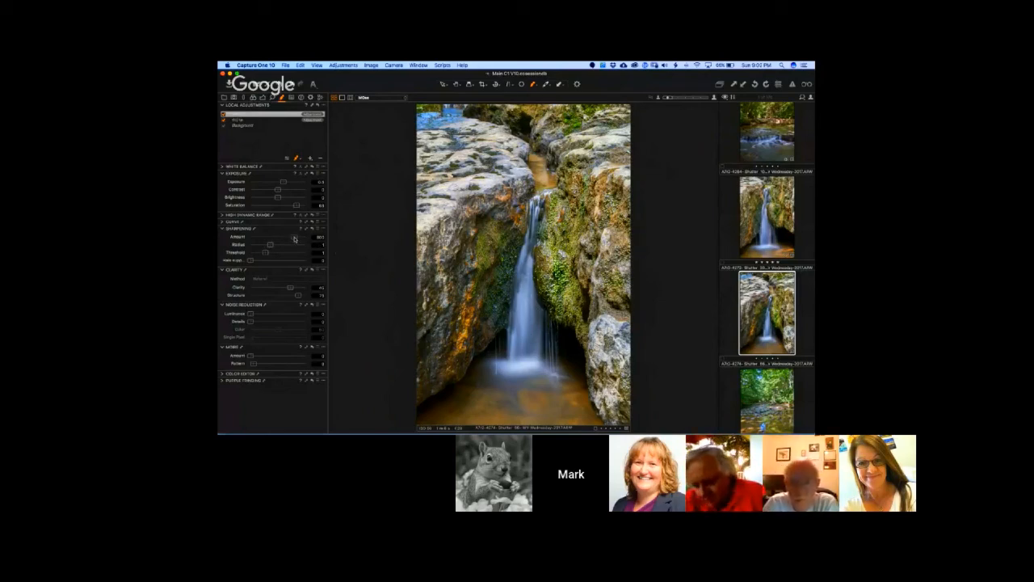
pyautogui.moveTo(295, 238)
pyautogui.mouseDown()
pyautogui.moveTo(272, 239)
pyautogui.moveTo(283, 241)
pyautogui.mouseUp()
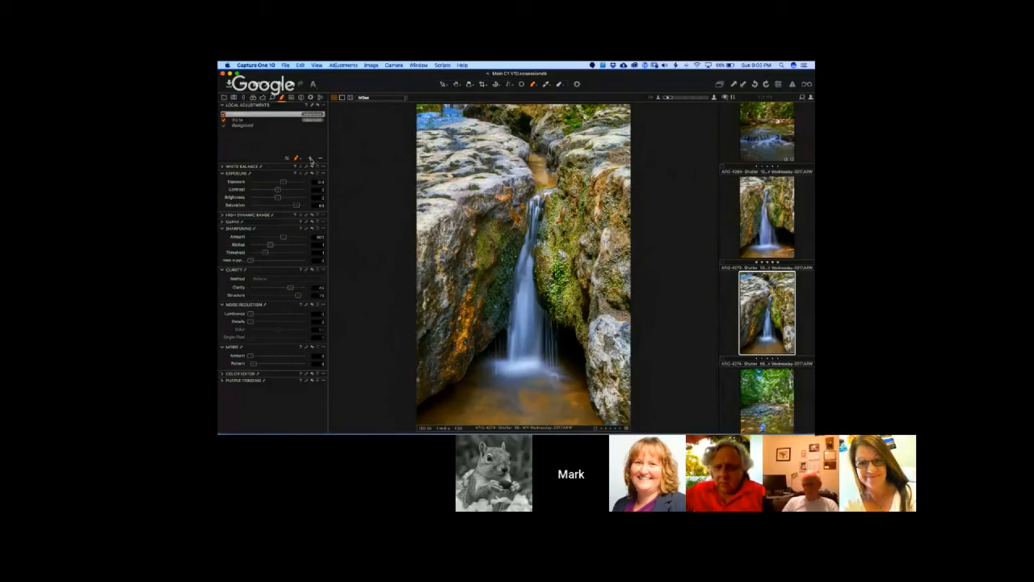
# - Add a local adjustment layer named Water with saturation of about -71 and brush its mask over the waterfall
pyautogui.click(311, 159)
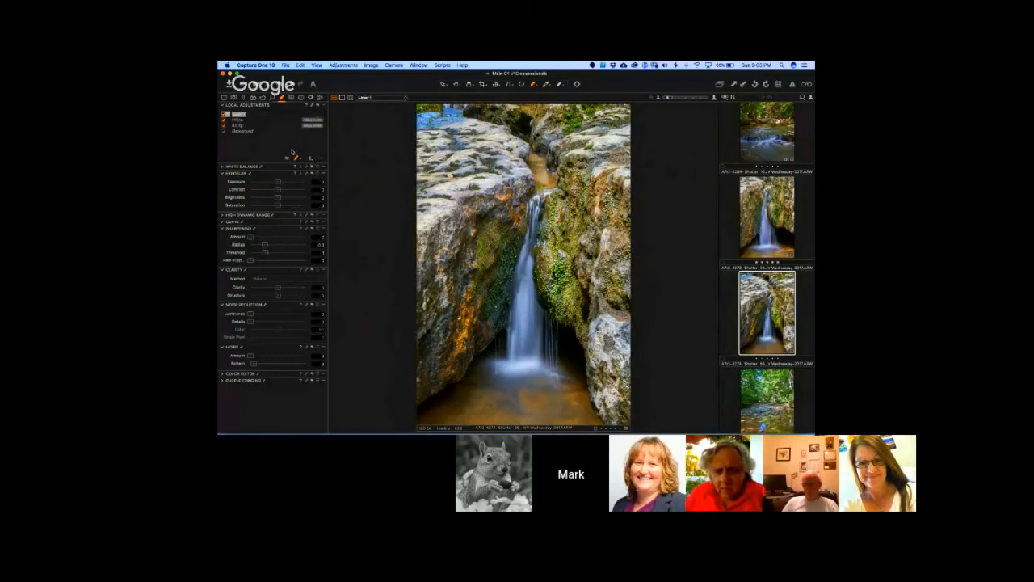
pyautogui.write('Water')
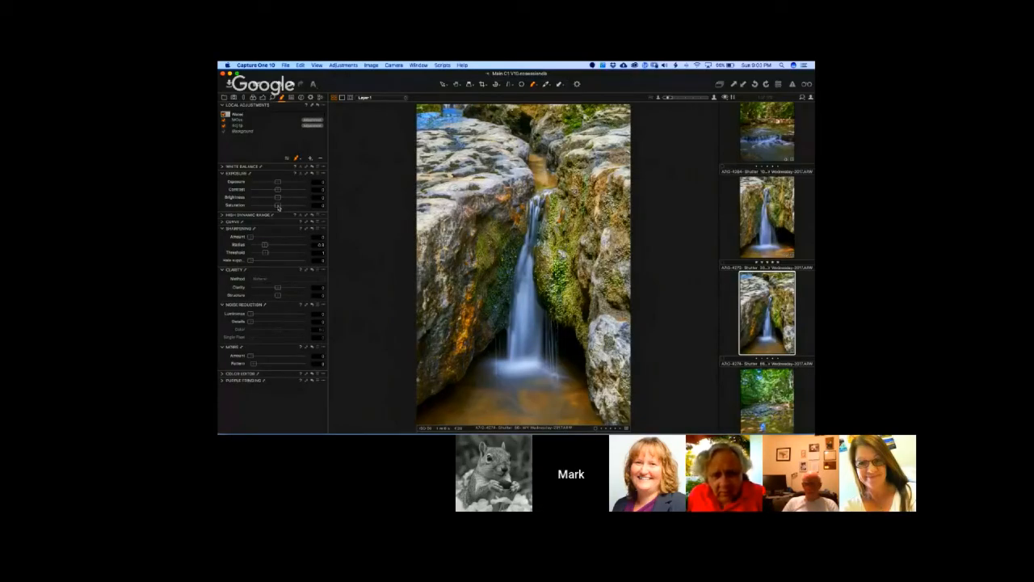
pyautogui.moveTo(277, 206); pyautogui.dragTo(258, 208)
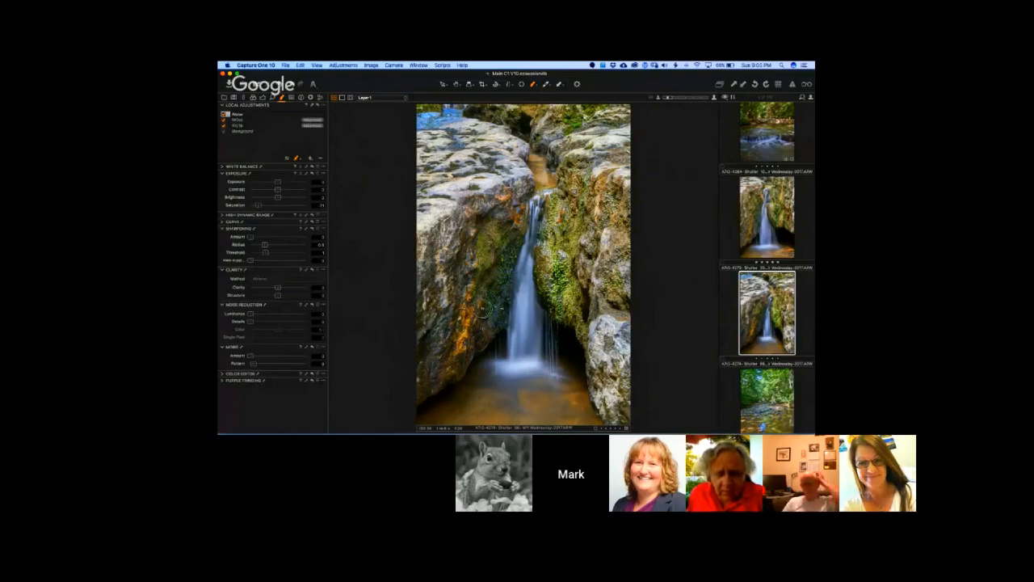
pyautogui.moveTo(530, 265)
pyautogui.mouseDown()
pyautogui.moveTo(519, 350)
pyautogui.moveTo(522, 301)
pyautogui.mouseUp()
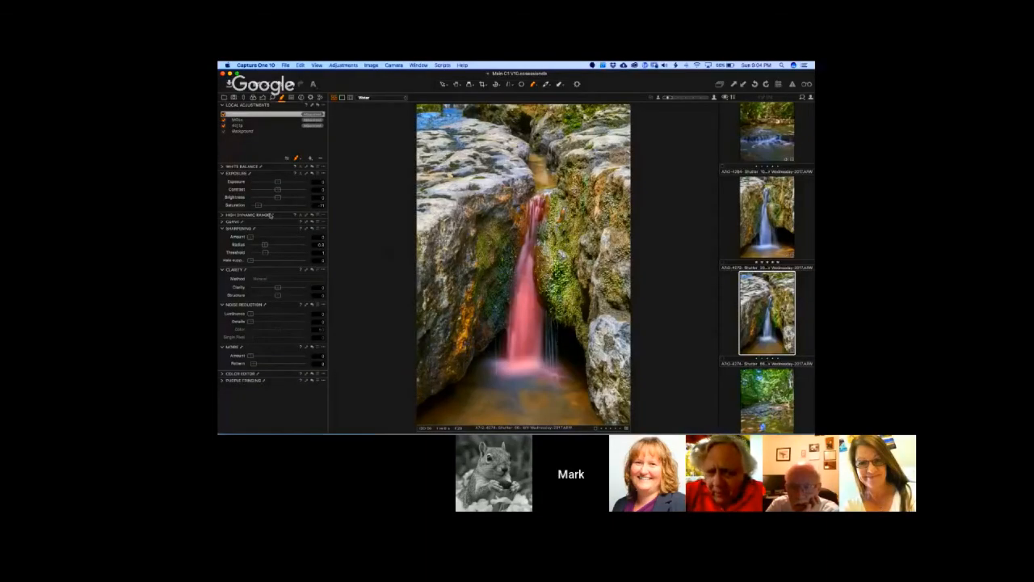
# - Raise the Water layer's exposure to about 1.5, check its mask, and set saturation to about -60
pyautogui.moveTo(278, 183); pyautogui.dragTo(288, 187)
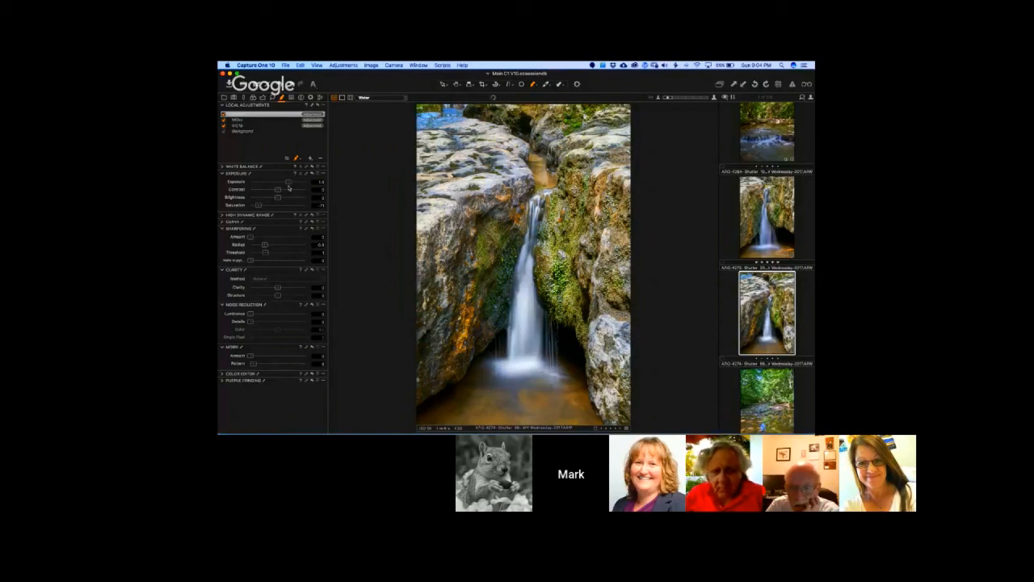
pyautogui.press('m')
pyautogui.press('m')
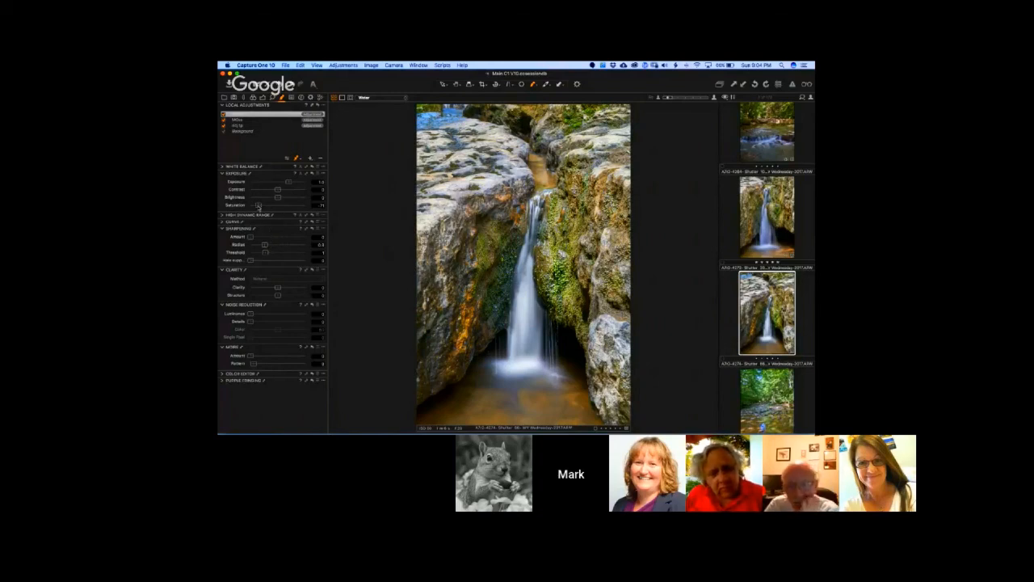
pyautogui.moveTo(259, 206); pyautogui.dragTo(231, 208)
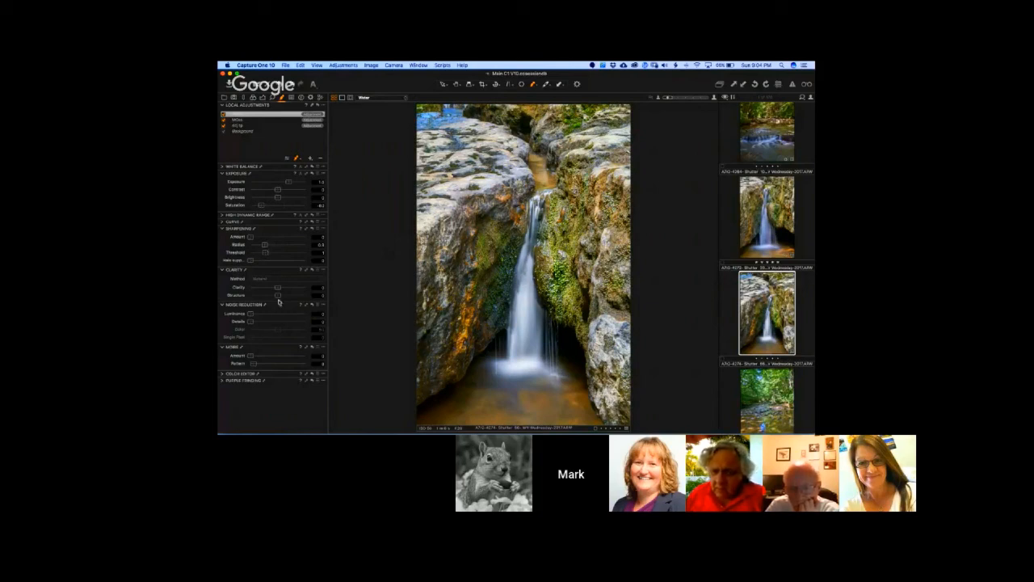
# - Soften the Water layer with slightly negative clarity and structure plus luminance and detail noise reduction, and raise its exposure to about 2.6
pyautogui.moveTo(278, 289)
pyautogui.mouseDown()
pyautogui.moveTo(309, 298)
pyautogui.moveTo(276, 299)
pyautogui.mouseUp()
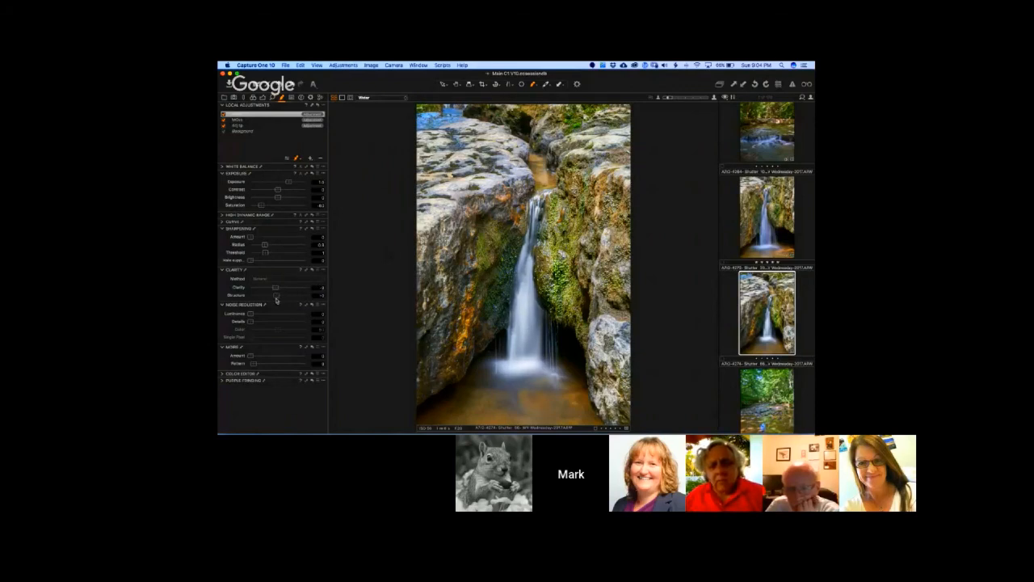
pyautogui.click(273, 321)
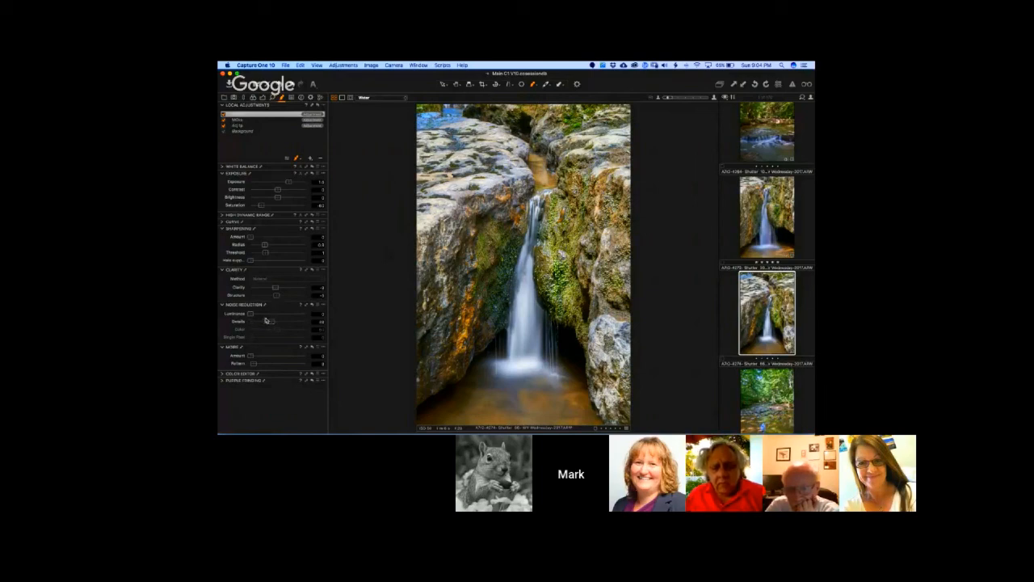
pyautogui.moveTo(251, 315)
pyautogui.mouseDown()
pyautogui.moveTo(327, 318)
pyautogui.moveTo(269, 320)
pyautogui.mouseUp()
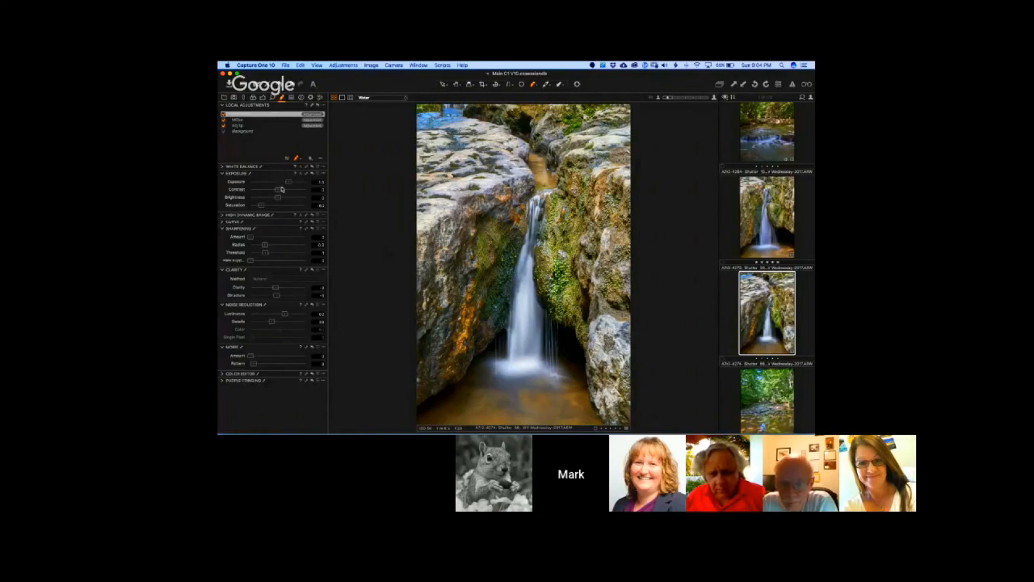
pyautogui.moveTo(290, 183); pyautogui.dragTo(291, 184)
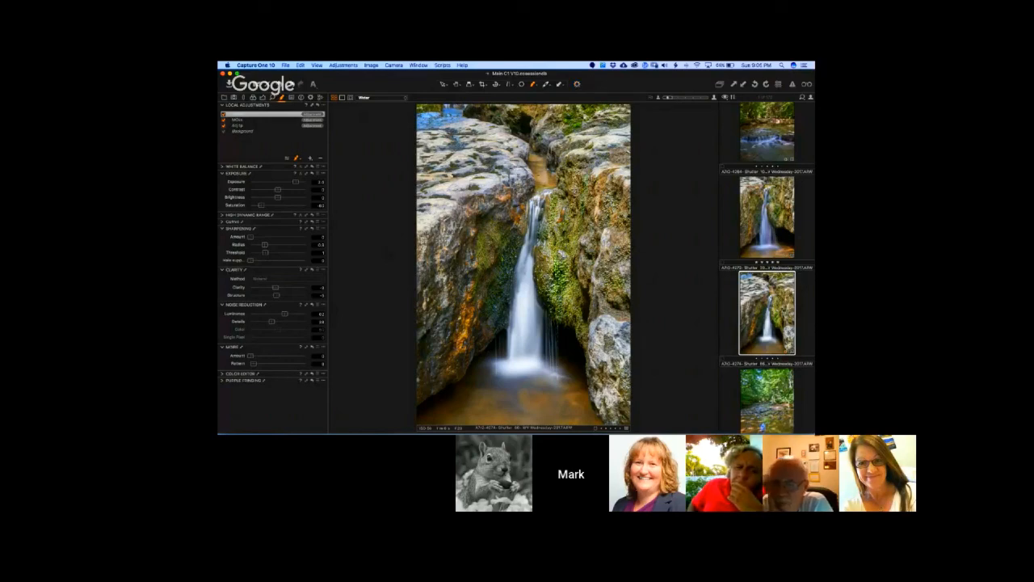
# - Switch to Adobe Bridge and select the finished version of the same waterfall photo in the Output folder
pyautogui.moveTo(398, 426)
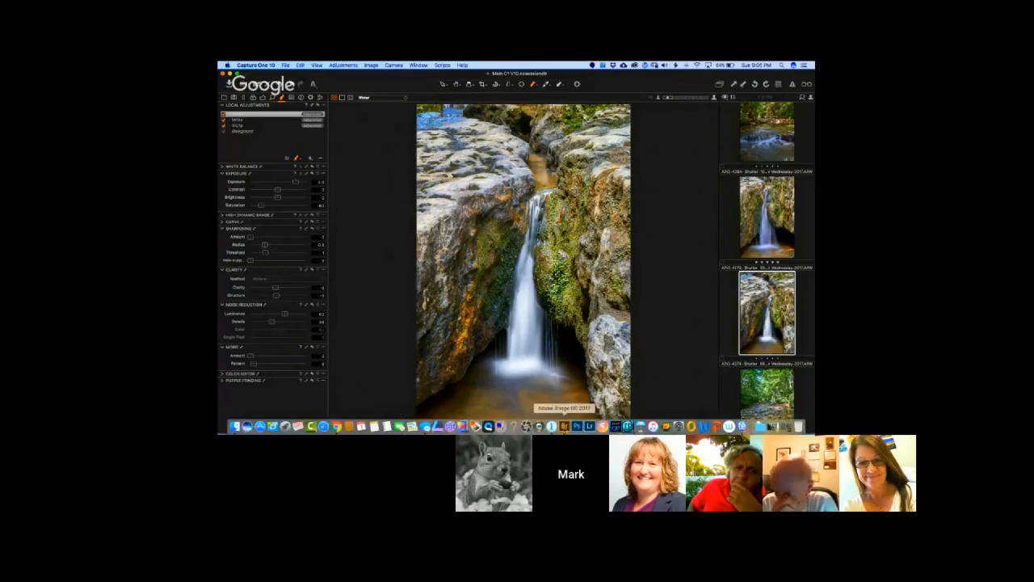
pyautogui.click(565, 426)
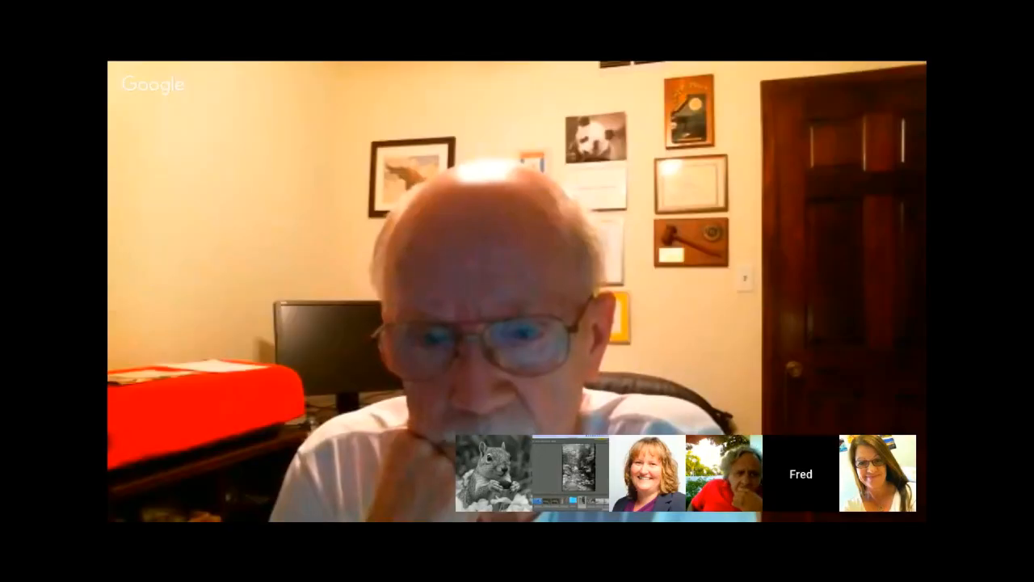
pyautogui.hscroll(-5, 689, 397)
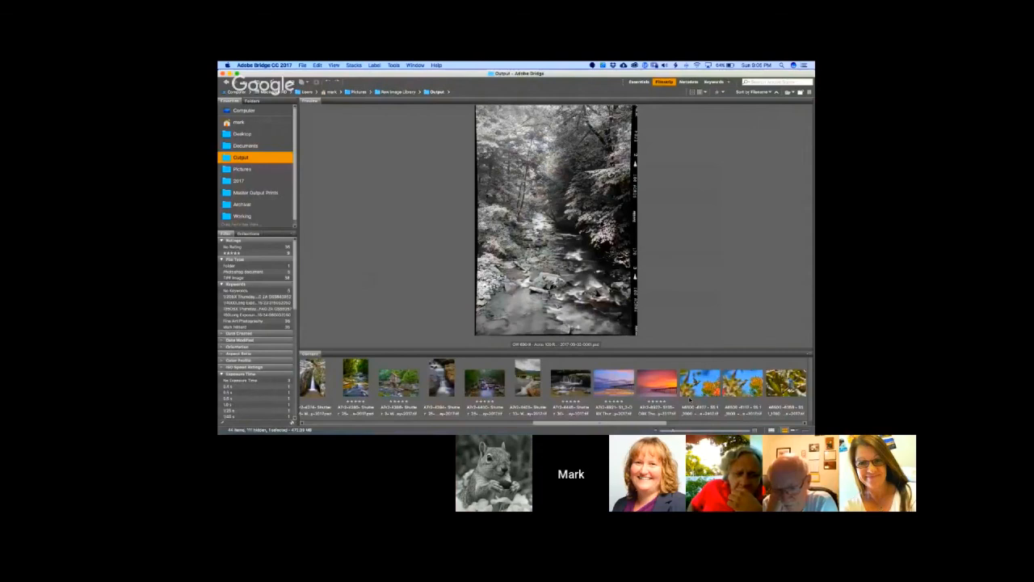
pyautogui.hscroll(-5, 689, 399)
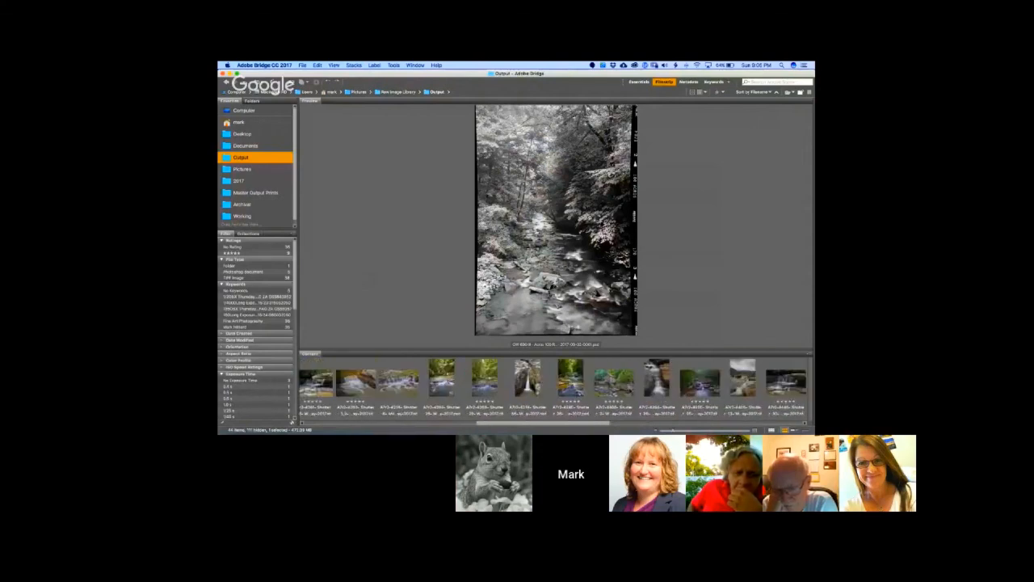
pyautogui.click(527, 380)
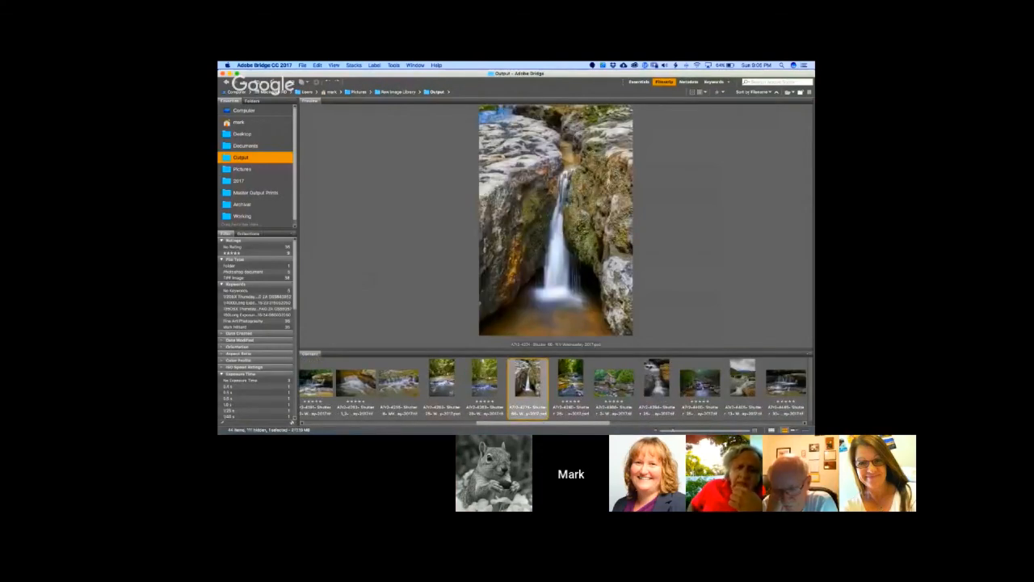